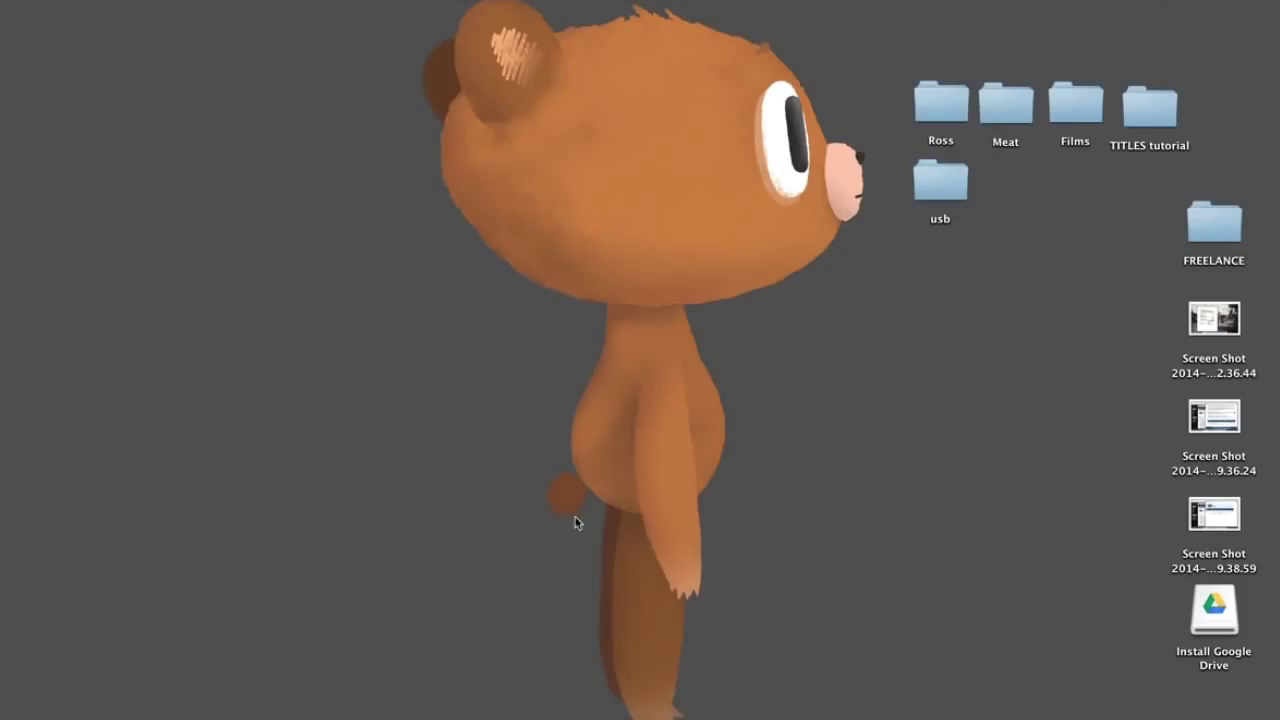
Launch After Effects and create Comp 1 at HDTV 1080, 25 fps, 10 seconds, black background.
{"action": "left_click", "coordinate": [446, 695]}
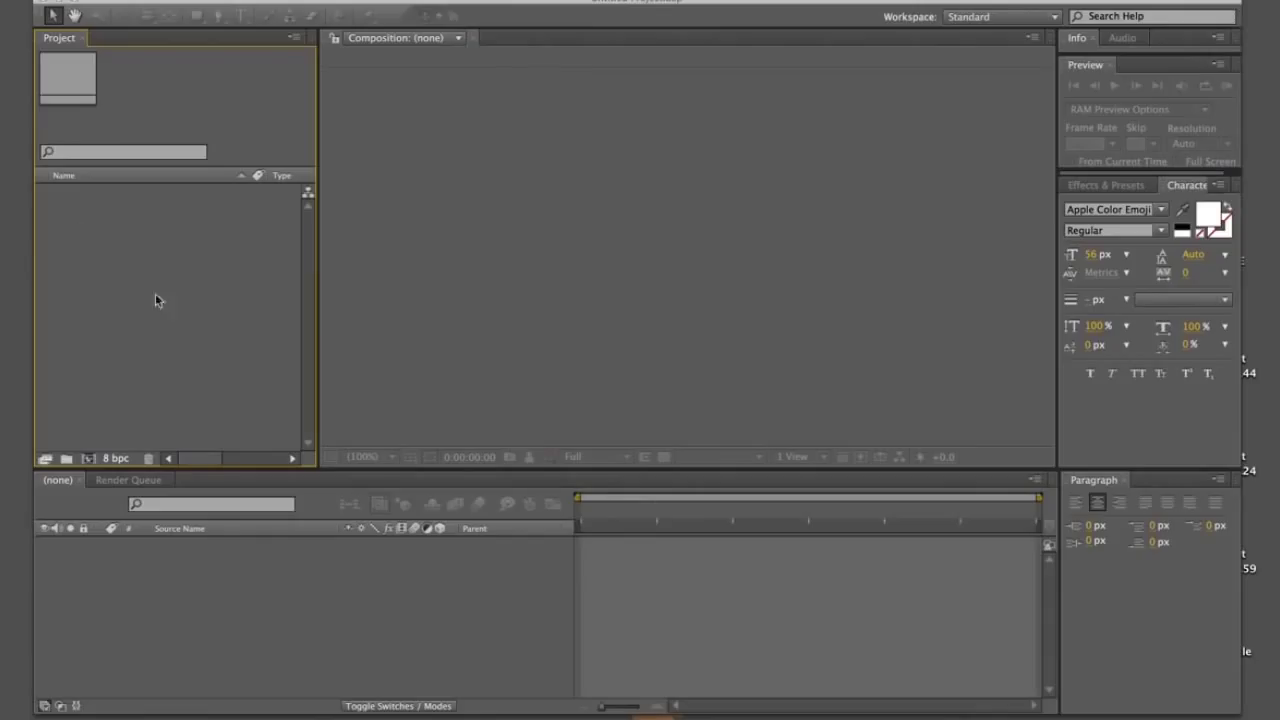
{"action": "left_click", "coordinate": [89, 458]}
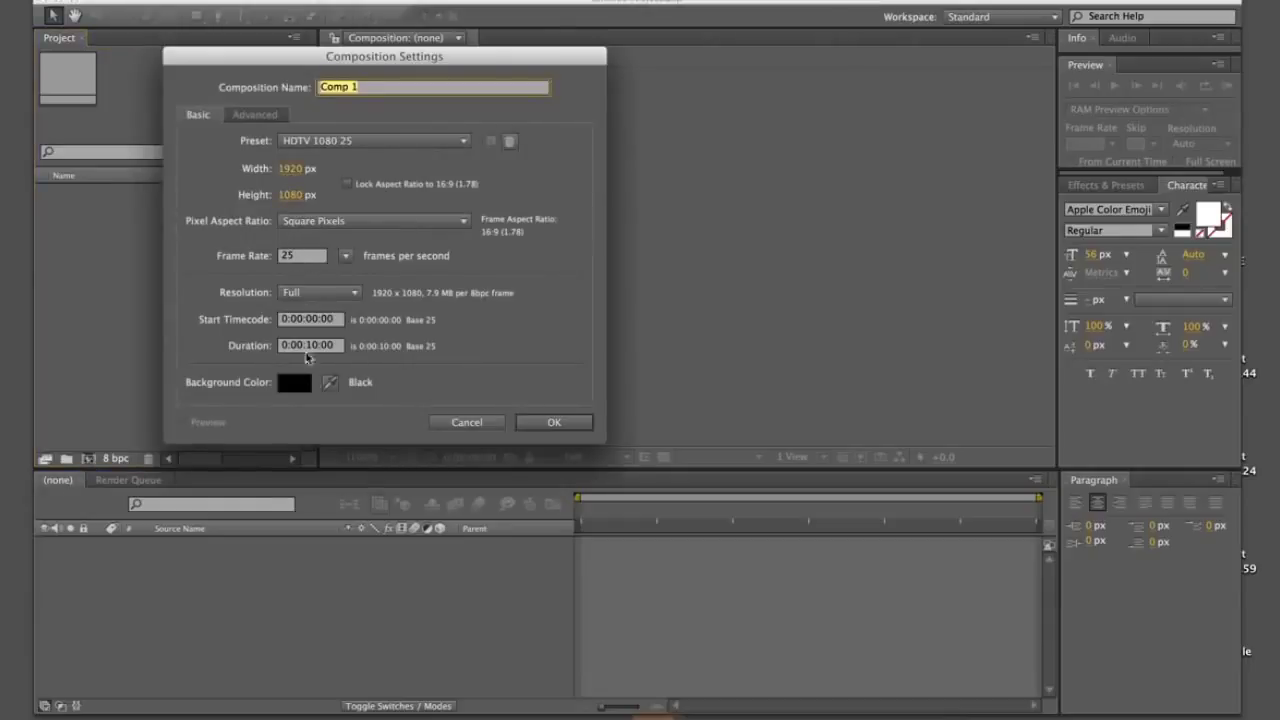
{"action": "left_click", "coordinate": [526, 424]}
Add a paragraph text reading 'GO WATCH MEAT MYSTERIES', broken onto two lines before MEAT.
{"action": "left_click", "coordinate": [242, 18]}
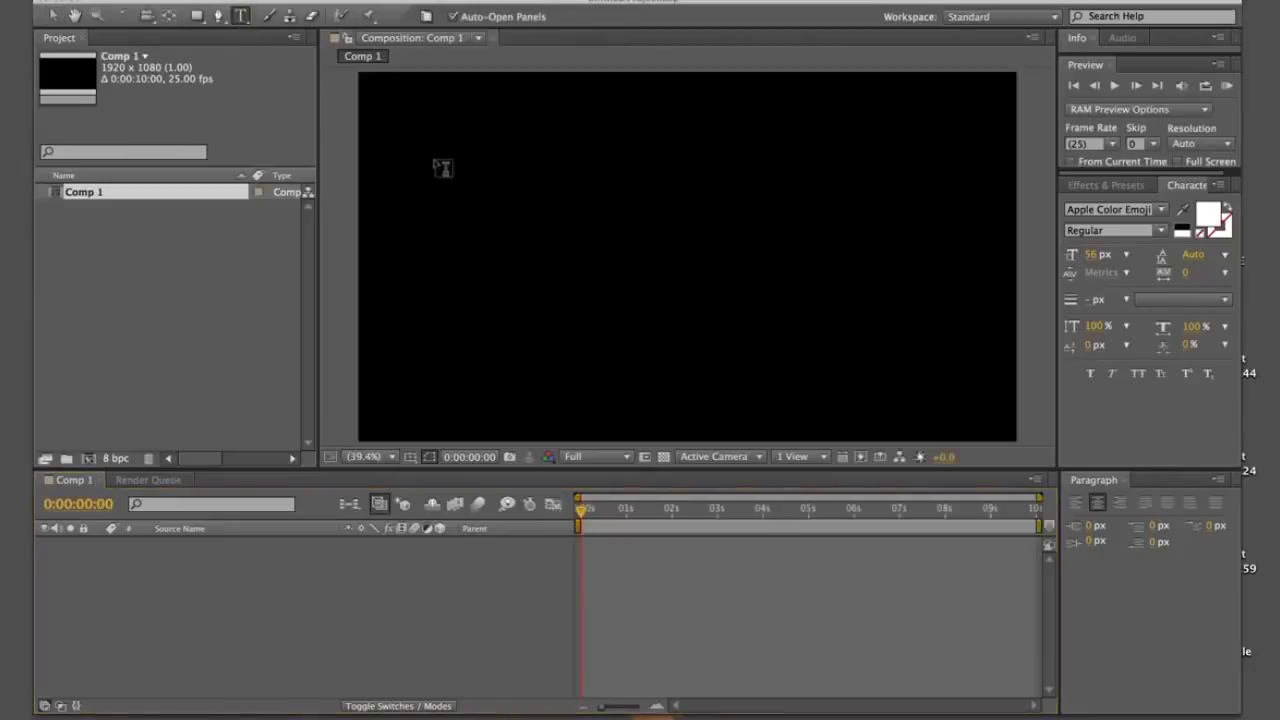
{"action": "left_click_drag", "start_coordinate": [433, 159], "coordinate": [934, 357]}
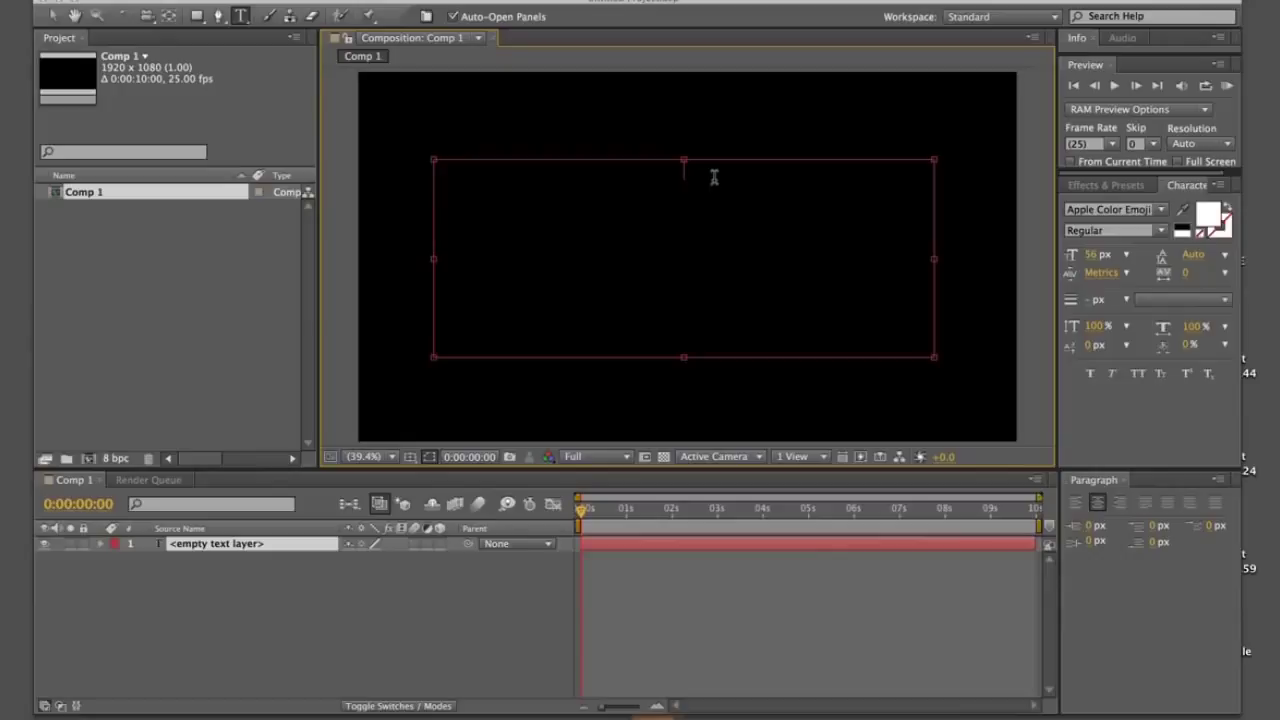
{"action": "type", "text": "GO WATCH MEAT MYSTERI"}
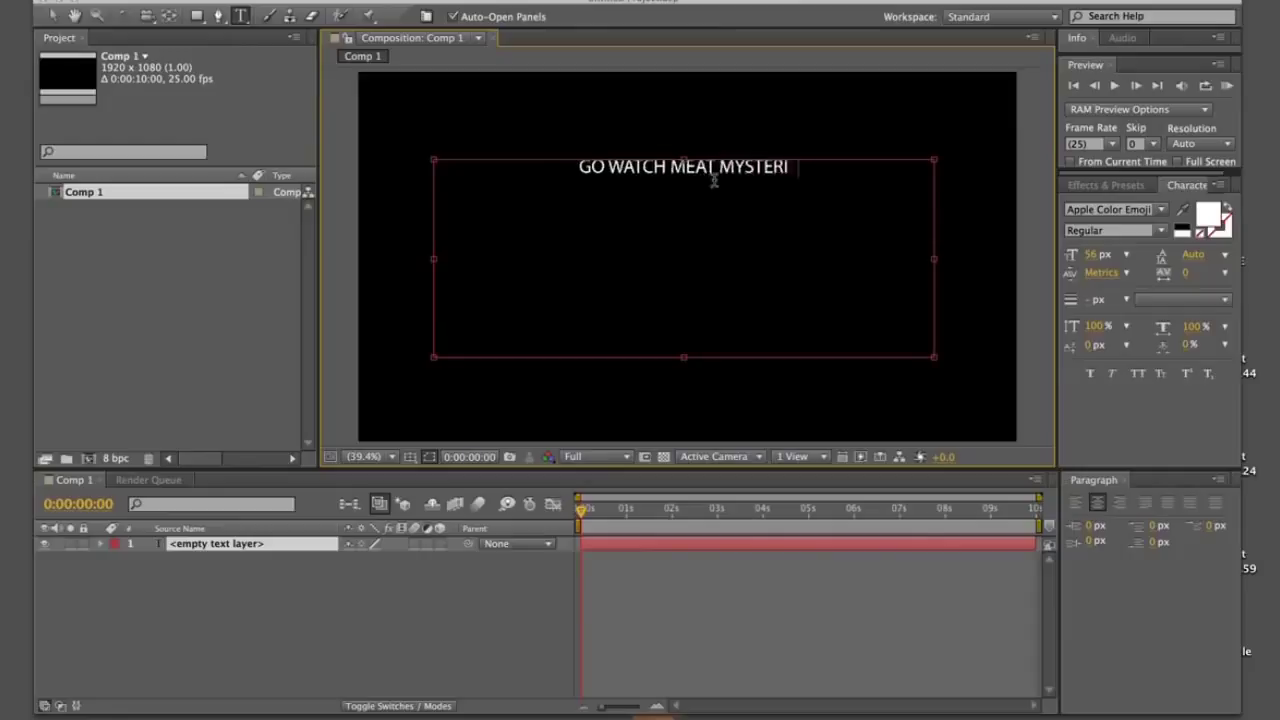
{"action": "type", "text": "ES"}
{"action": "left_click", "coordinate": [662, 168]}
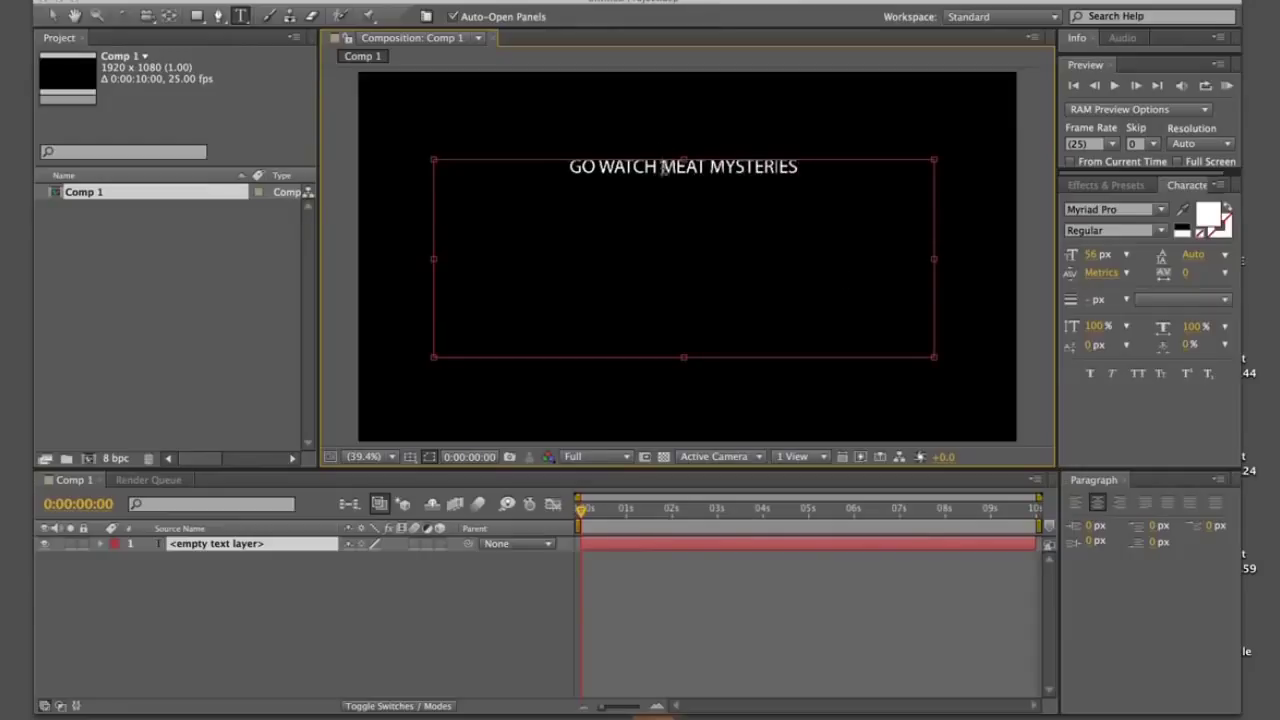
{"action": "key", "text": "Return"}
Set the title font to JFRockSolid and its size to 143 px.
{"action": "left_click_drag", "start_coordinate": [777, 193], "coordinate": [624, 152]}
{"action": "left_click_drag", "start_coordinate": [1094, 254], "coordinate": [1150, 228]}
{"action": "left_click", "coordinate": [1126, 209]}
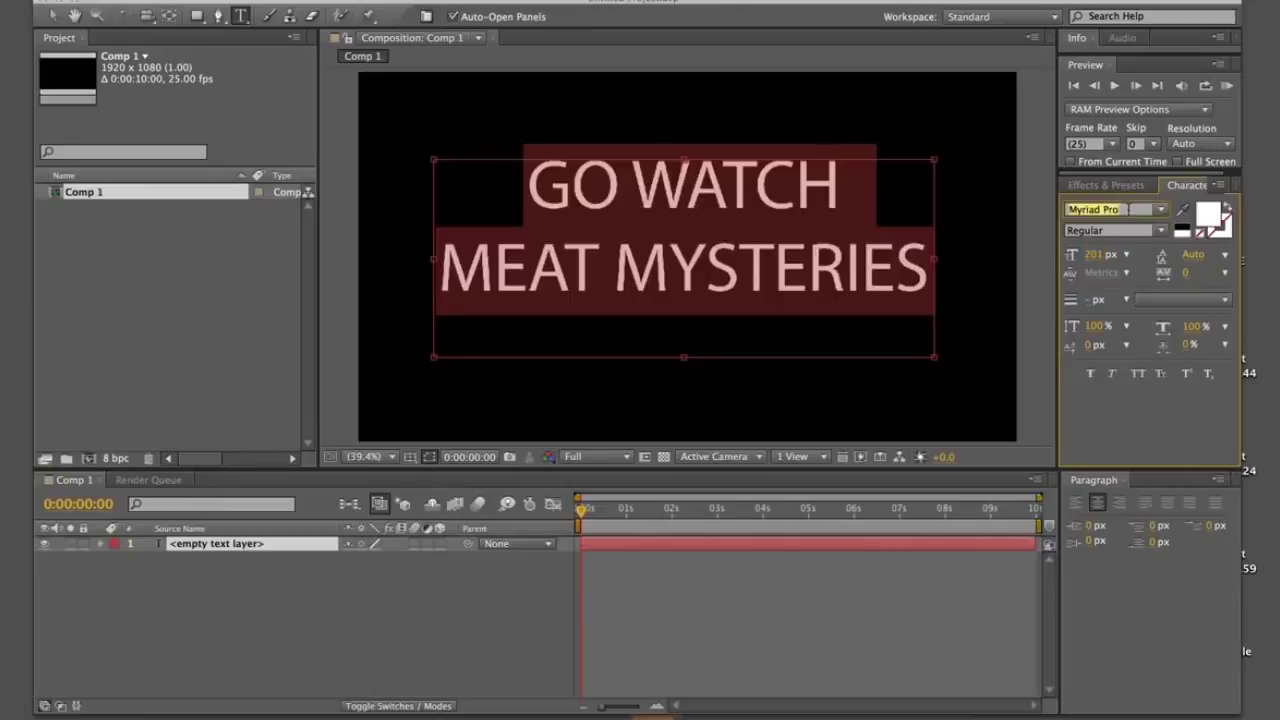
{"action": "type", "text": "JFRockSolid"}
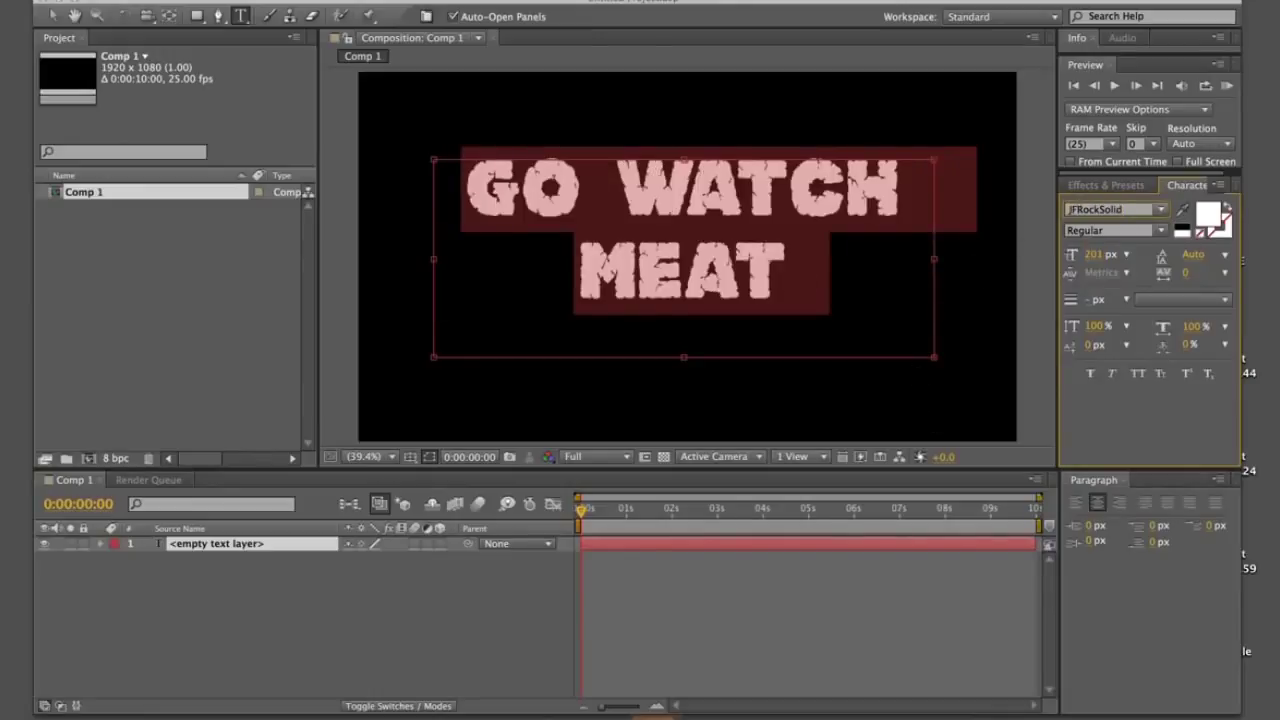
{"action": "left_click", "coordinate": [1093, 254]}
{"action": "type", "text": "150"}
{"action": "key", "text": "Return"}
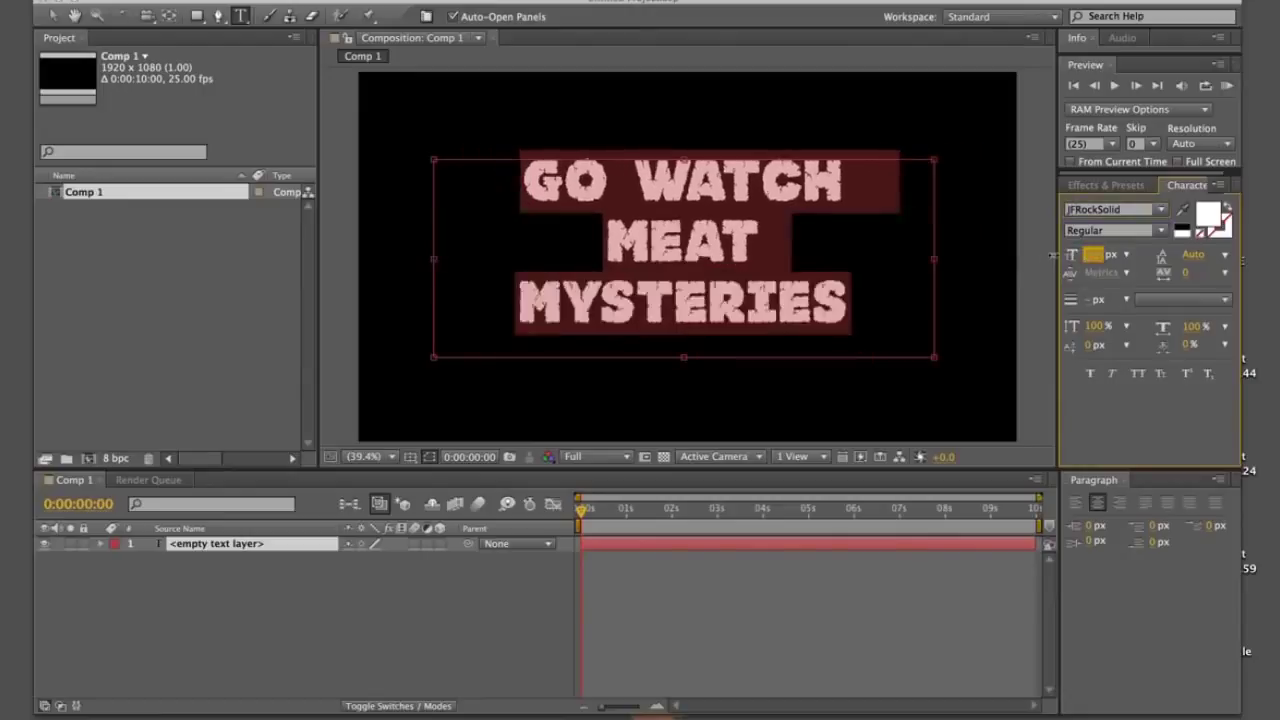
{"action": "left_click_drag", "start_coordinate": [1052, 256], "coordinate": [1046, 256]}
Scale the title layer to 118% and nudge it to centre in the frame.
{"action": "left_click", "coordinate": [298, 580]}
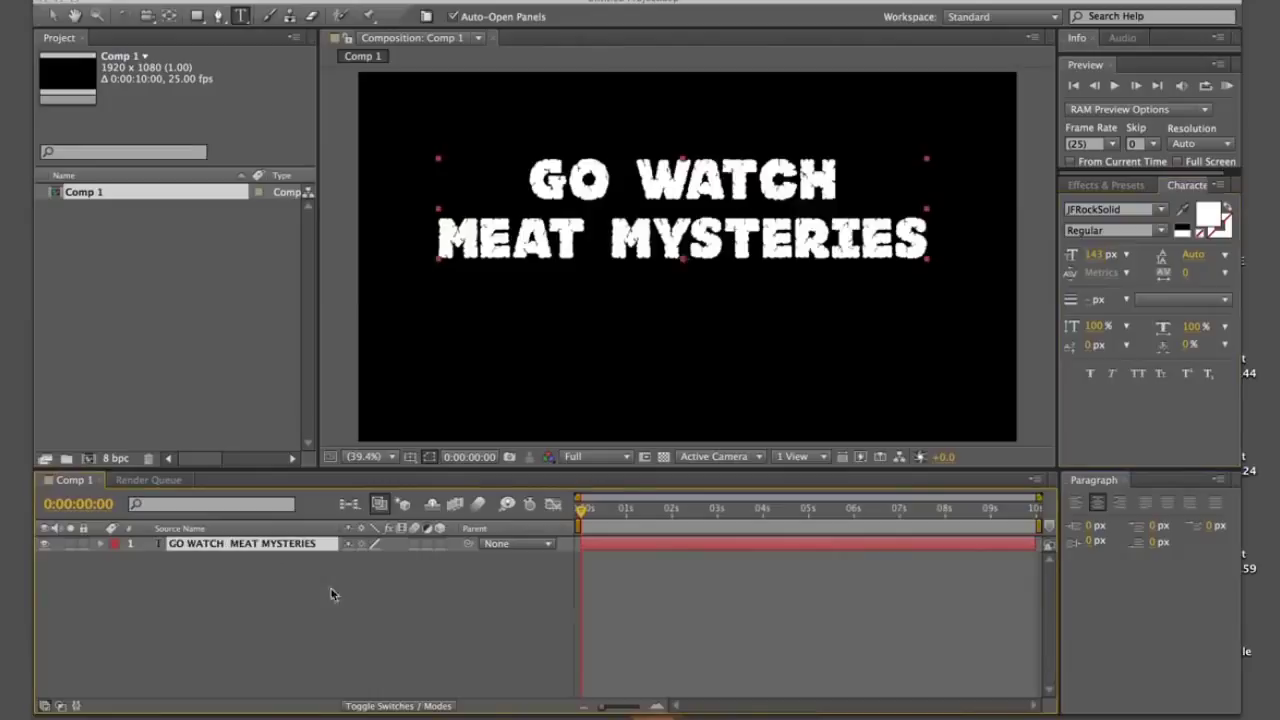
{"action": "key", "text": "s"}
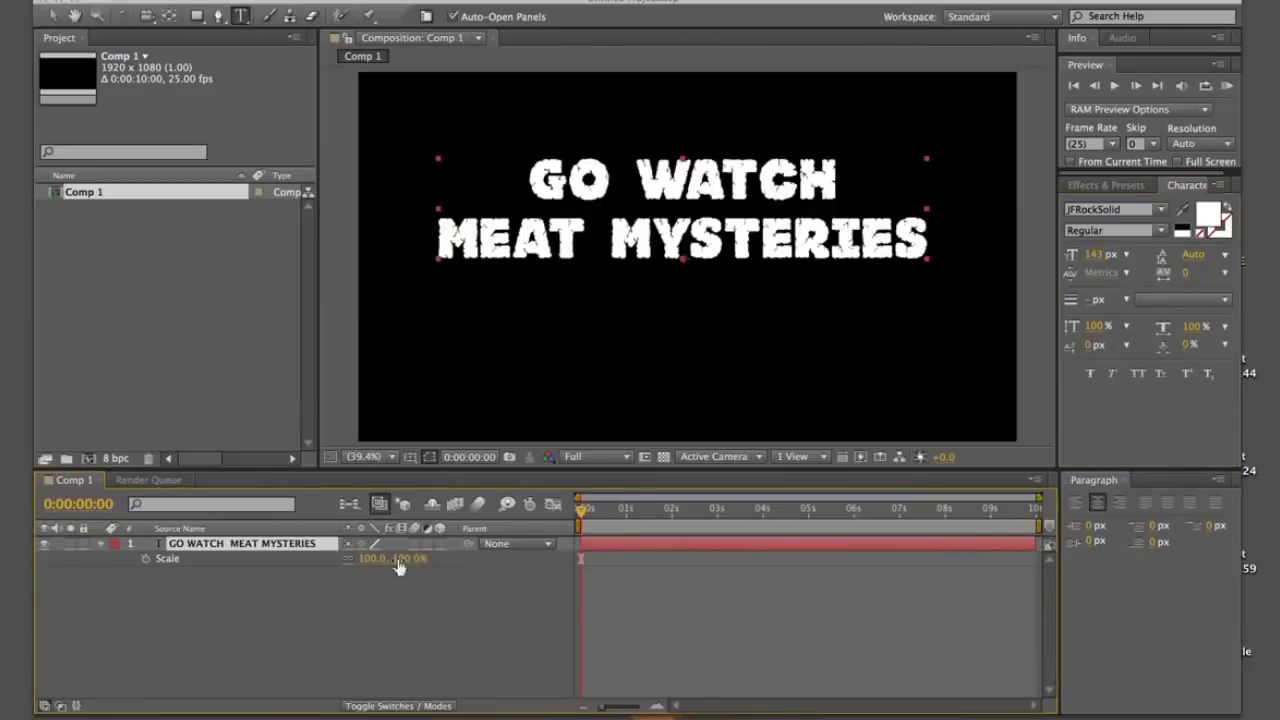
{"action": "left_click_drag", "start_coordinate": [408, 558], "coordinate": [474, 636]}
{"action": "key", "text": "shift+Down"}
{"action": "key", "text": "shift+Down"}
{"action": "key", "text": "shift+Down"}
{"action": "key", "text": "shift+Down"}
{"action": "key", "text": "shift+Down"}
{"action": "key", "text": "shift+Down"}
{"action": "key", "text": "shift+Down"}
{"action": "key", "text": "shift+Down"}
{"action": "key", "text": "shift+Down"}
{"action": "key", "text": "shift+Down"}
{"action": "key", "text": "shift+Down"}
{"action": "key", "text": "shift+Down"}
{"action": "key", "text": "shift+Down"}
{"action": "key", "text": "shift+Down"}
{"action": "key", "text": "shift+Down"}
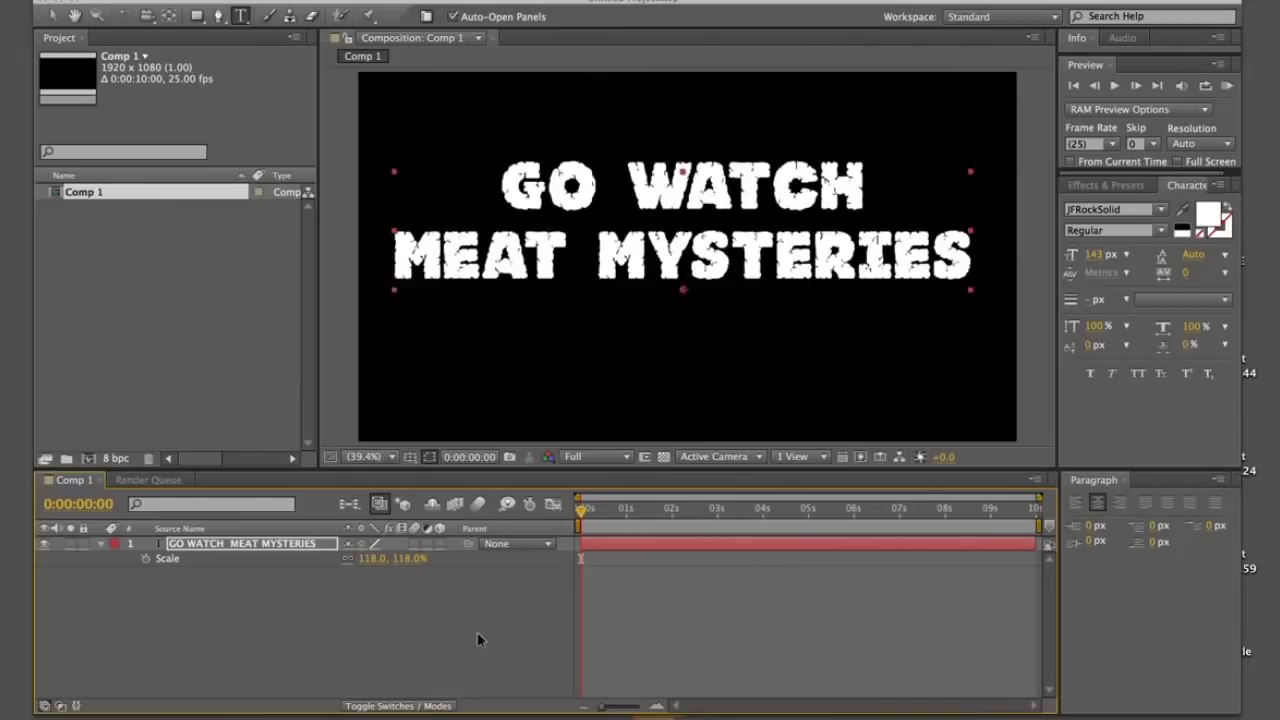
{"action": "key", "text": "shift+Up"}
{"action": "key", "text": "shift+Up"}
{"action": "key", "text": "shift+Up"}
{"action": "key", "text": "shift+Up"}
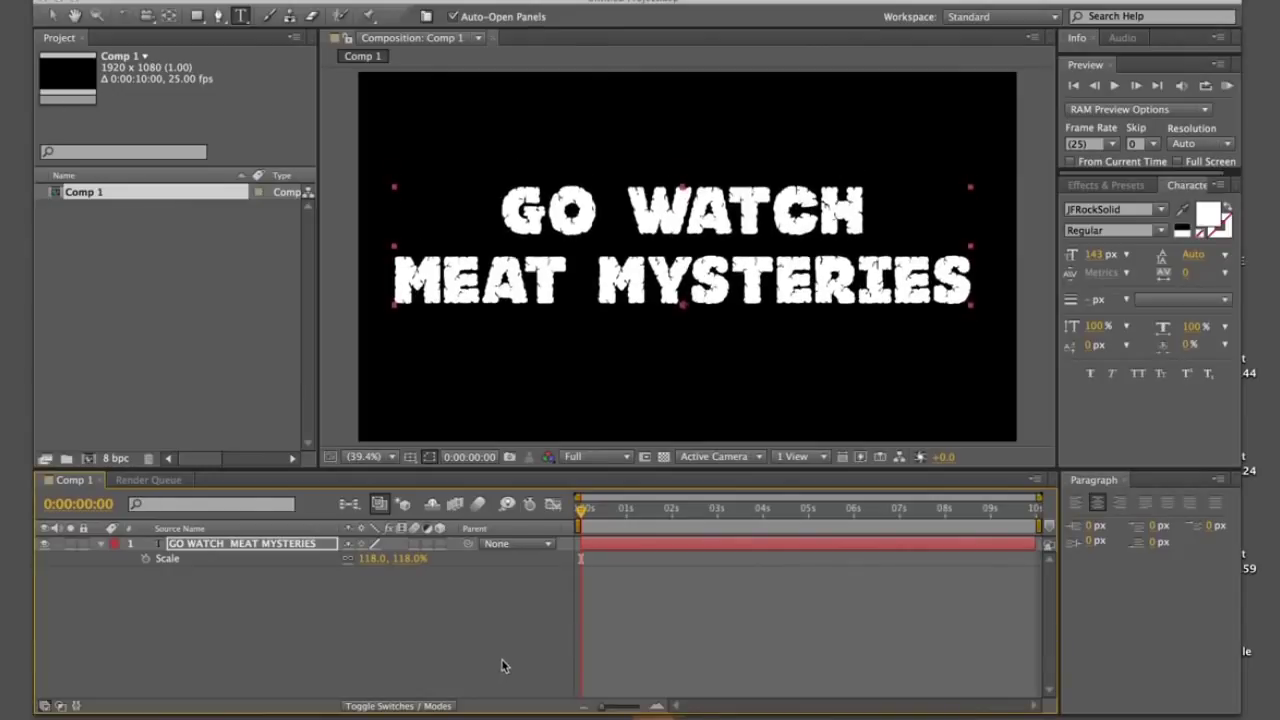
Tighten the title tracking to -39, enlarge the GO WATCH line, and nudge the title up.
{"action": "double_click", "coordinate": [263, 546]}
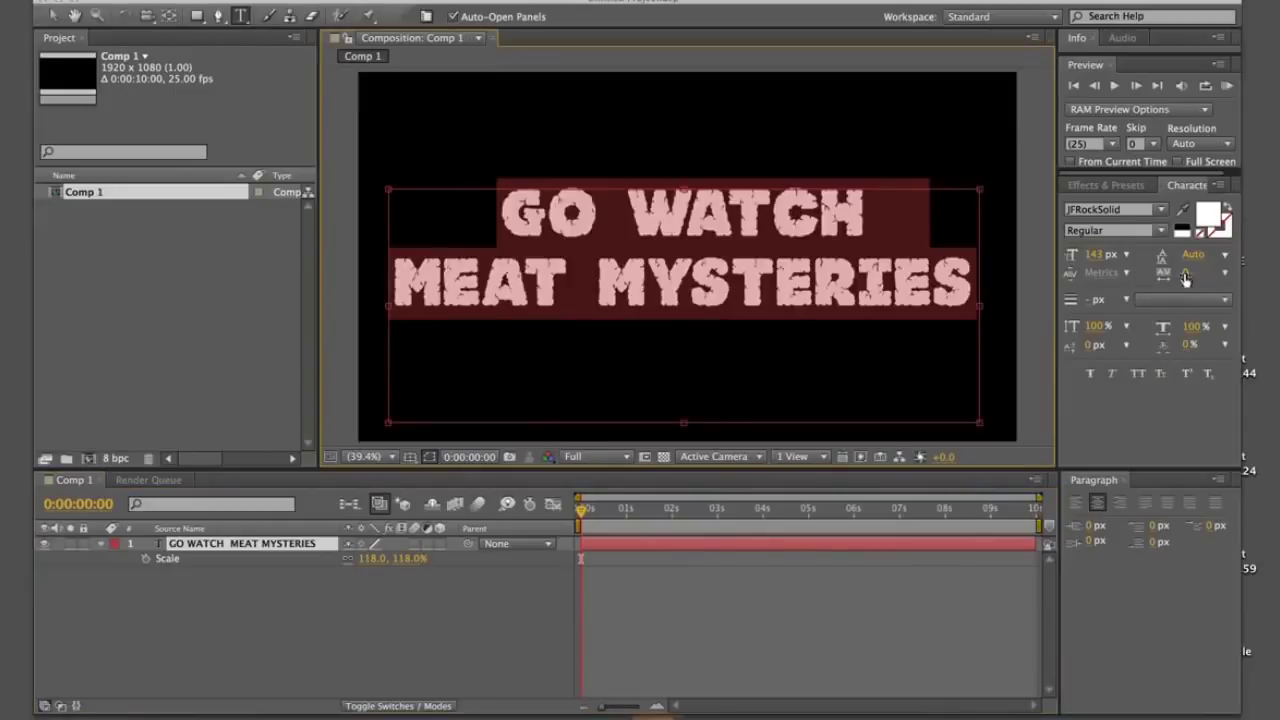
{"action": "left_click_drag", "start_coordinate": [1185, 280], "coordinate": [1138, 292]}
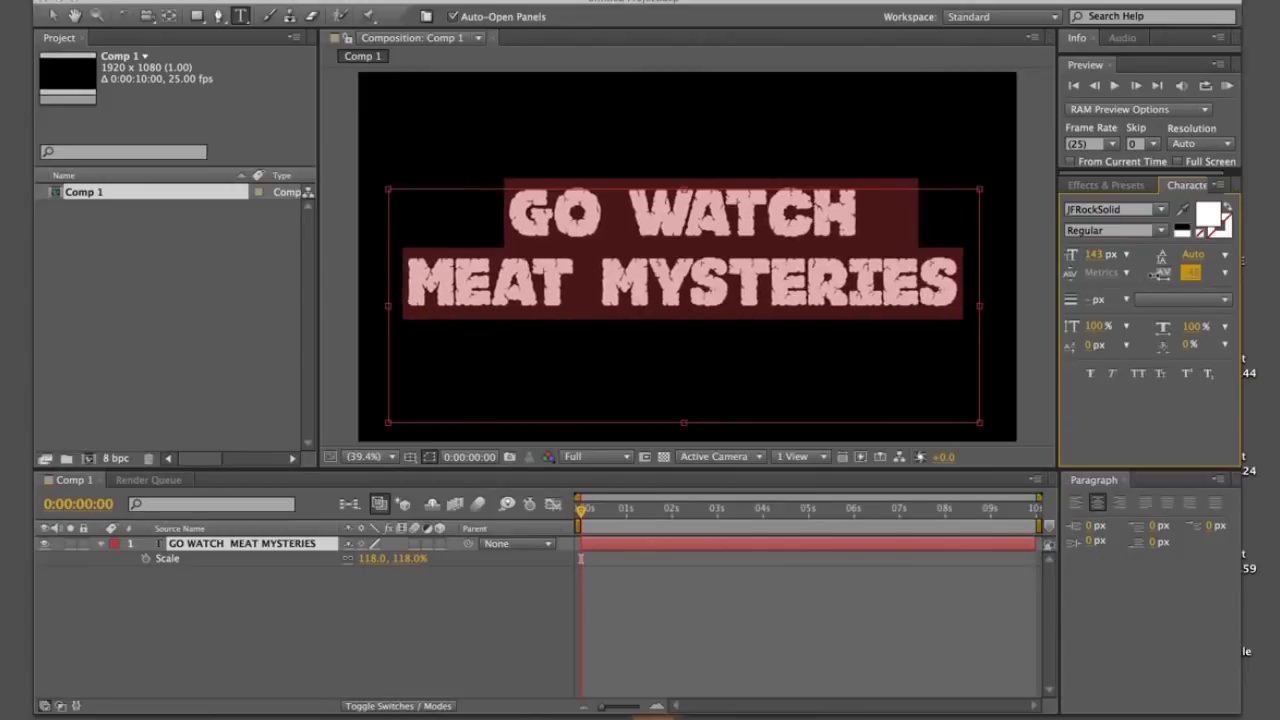
{"action": "left_click_drag", "start_coordinate": [871, 214], "coordinate": [493, 205]}
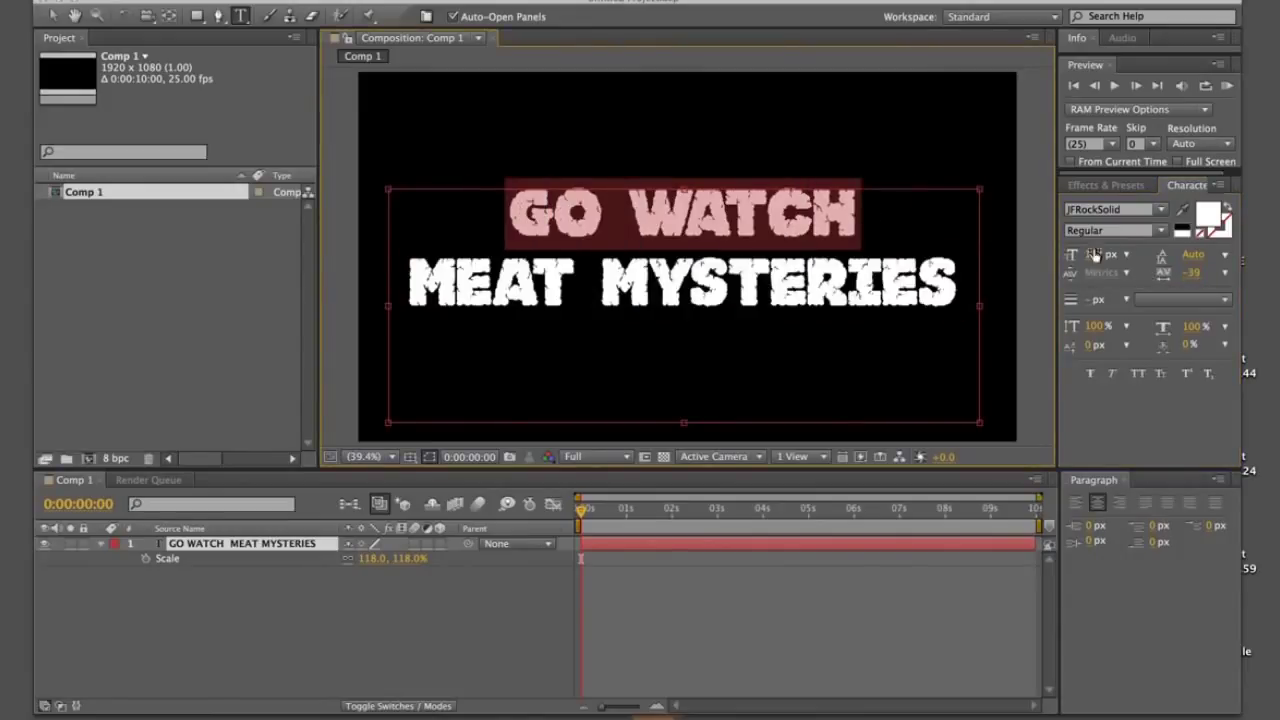
{"action": "left_click_drag", "start_coordinate": [1094, 255], "coordinate": [1146, 243]}
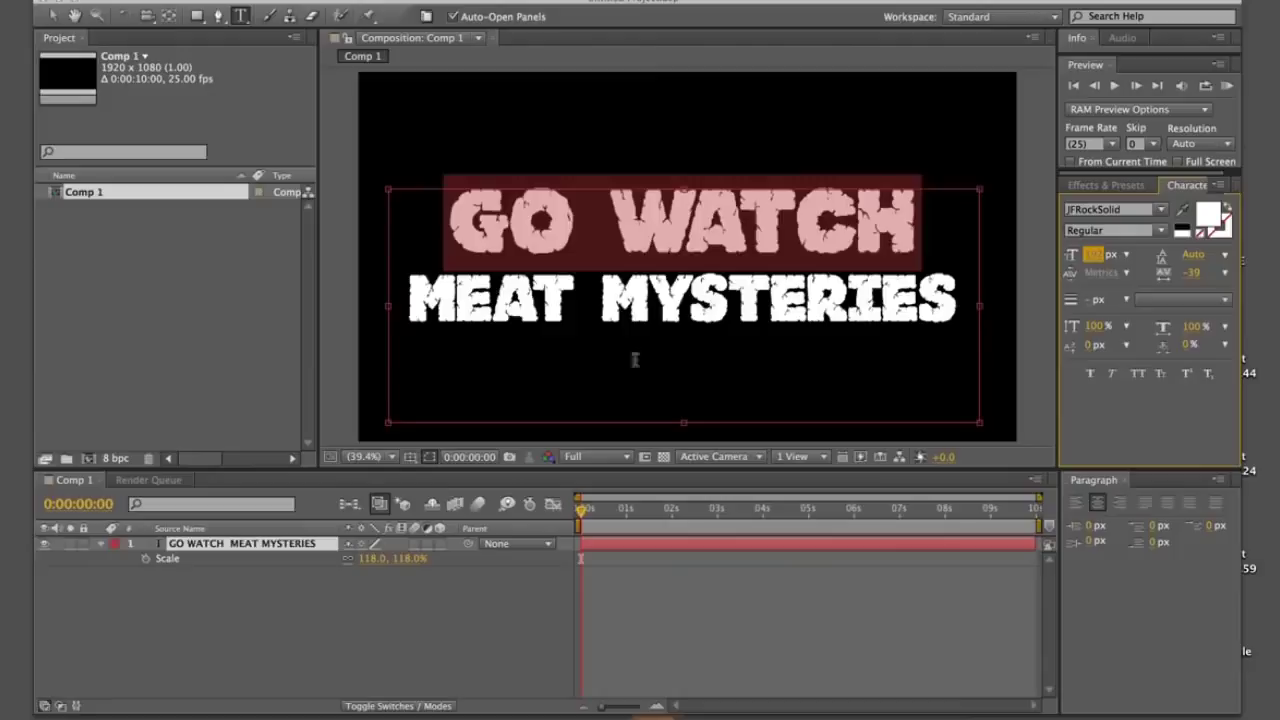
{"action": "left_click", "coordinate": [321, 574]}
{"action": "left_click", "coordinate": [277, 550]}
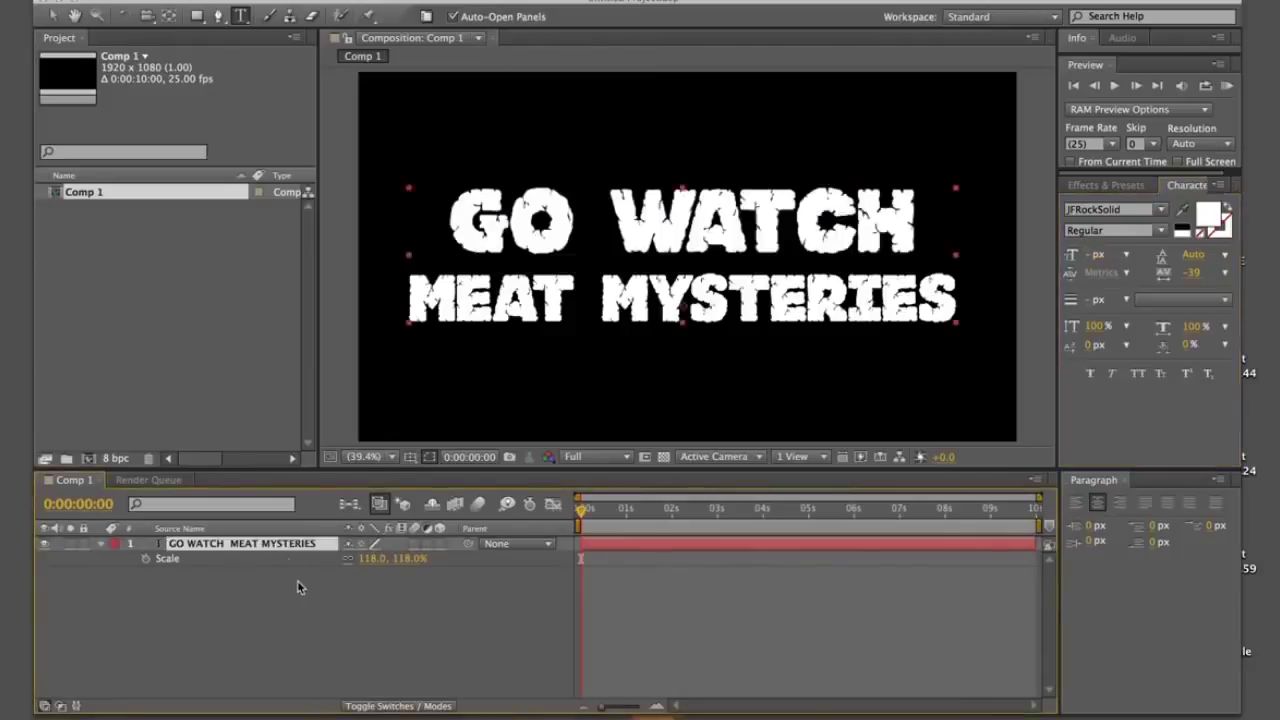
{"action": "key", "text": "shift+Up"}
{"action": "key", "text": "shift+Up"}
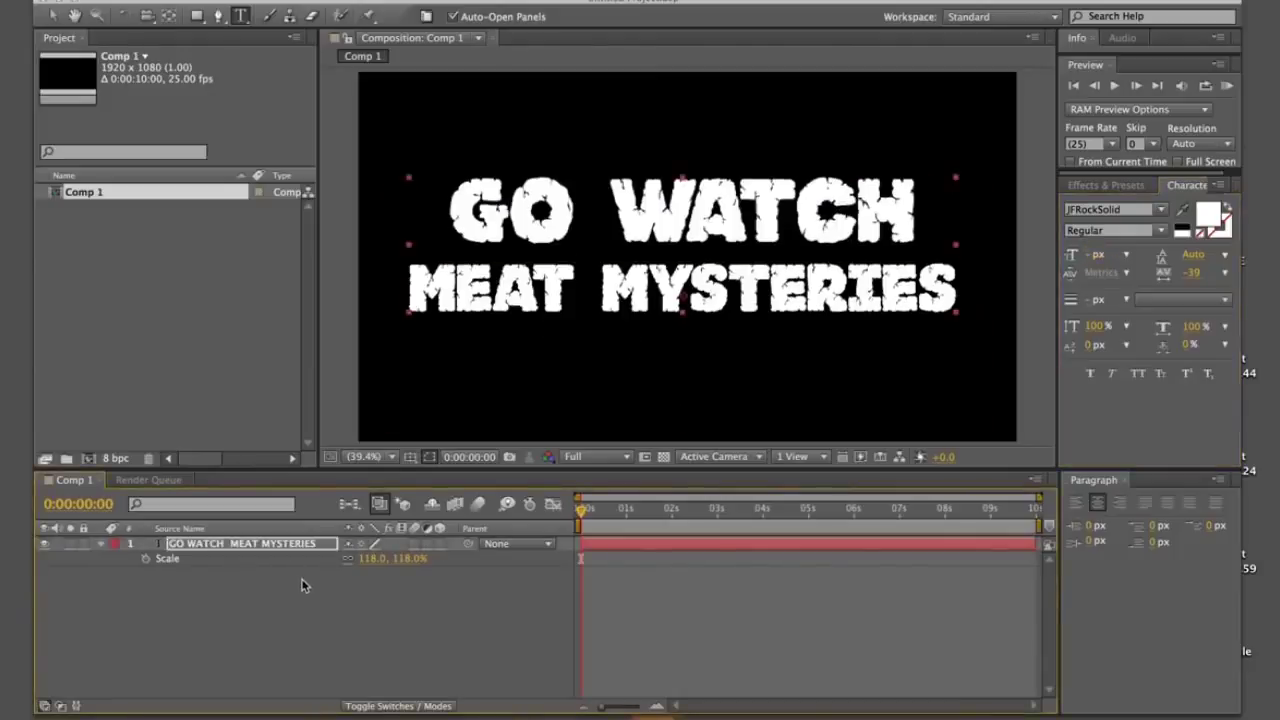
Recolour the title text cyan.
{"action": "double_click", "coordinate": [256, 548]}
{"action": "left_click", "coordinate": [1211, 220]}
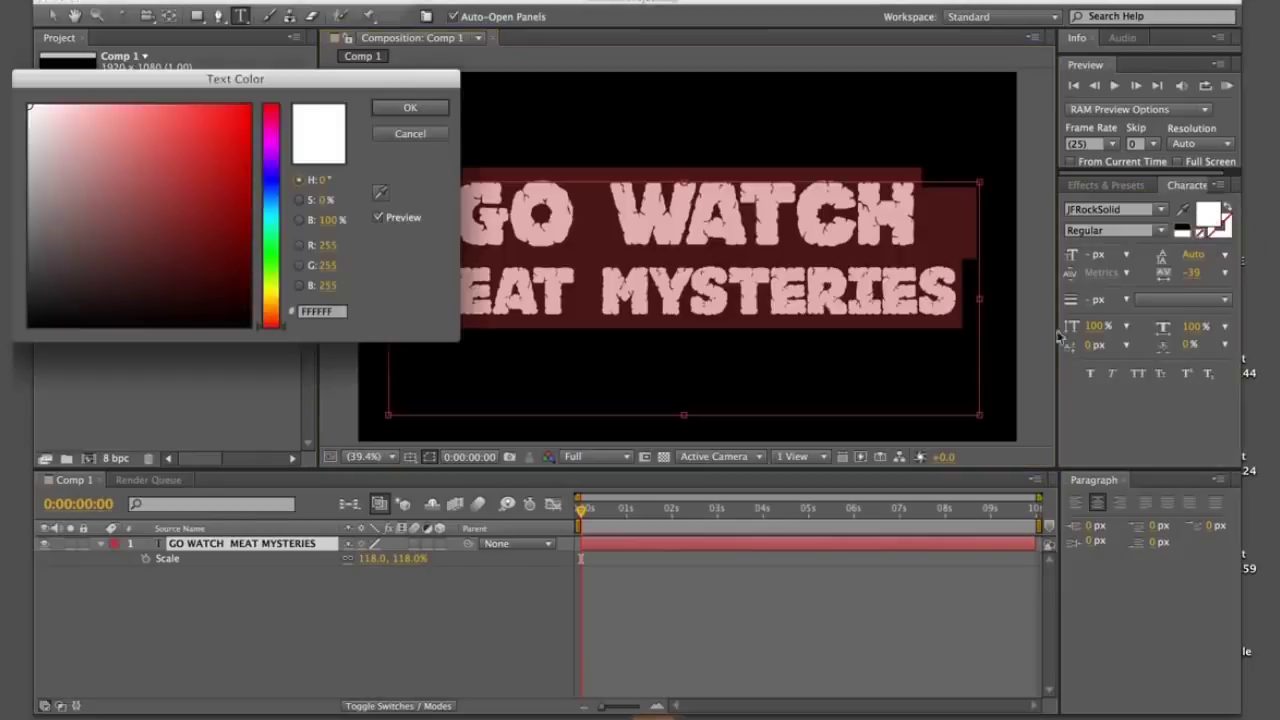
{"action": "left_click", "coordinate": [211, 105]}
{"action": "left_click", "coordinate": [270, 231]}
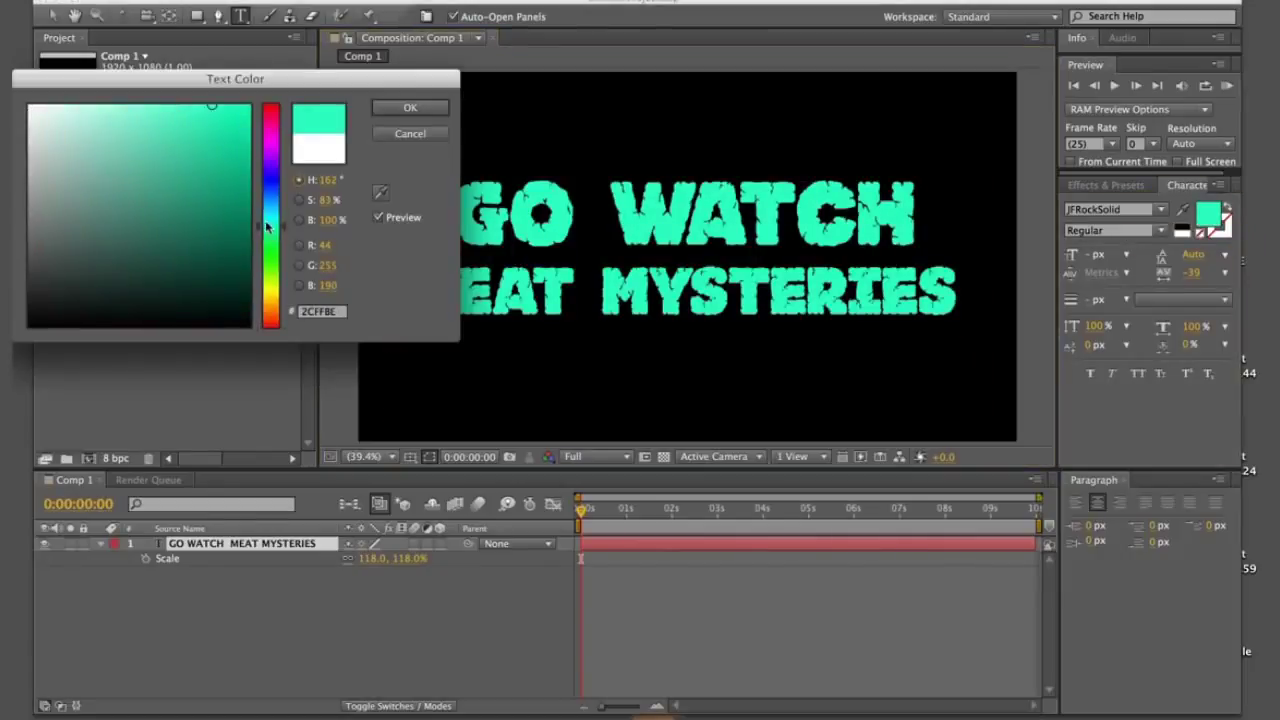
{"action": "key", "text": "Return"}
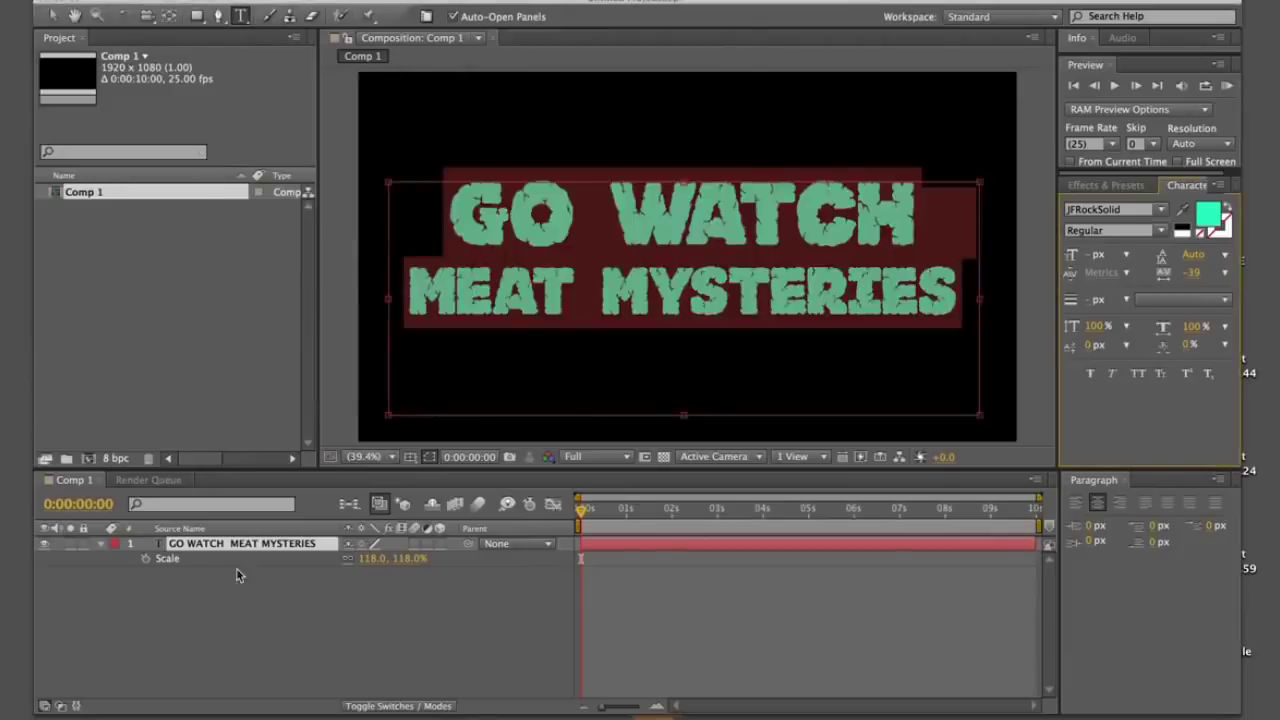
{"action": "left_click", "coordinate": [216, 570]}
Duplicate the title layer and recolour the copy pink (EE185A).
{"action": "left_click", "coordinate": [233, 546]}
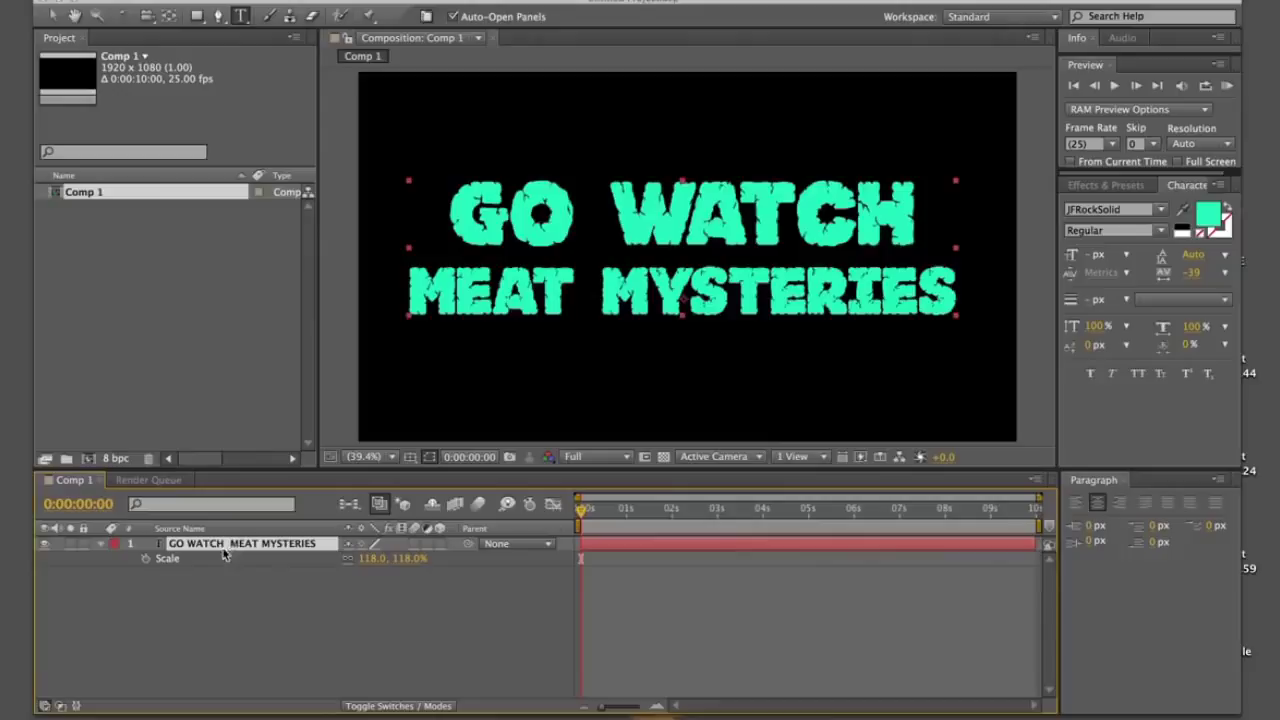
{"action": "key", "text": "ctrl+d"}
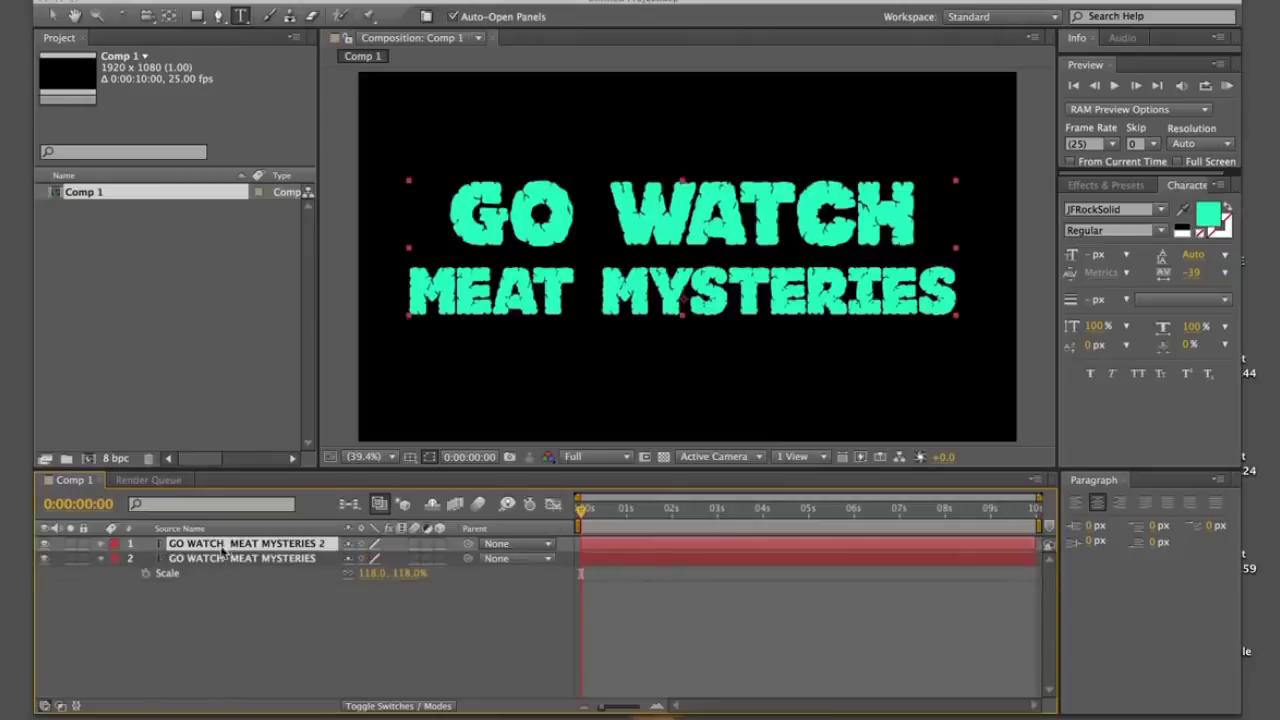
{"action": "double_click", "coordinate": [233, 546]}
{"action": "left_click", "coordinate": [1205, 214]}
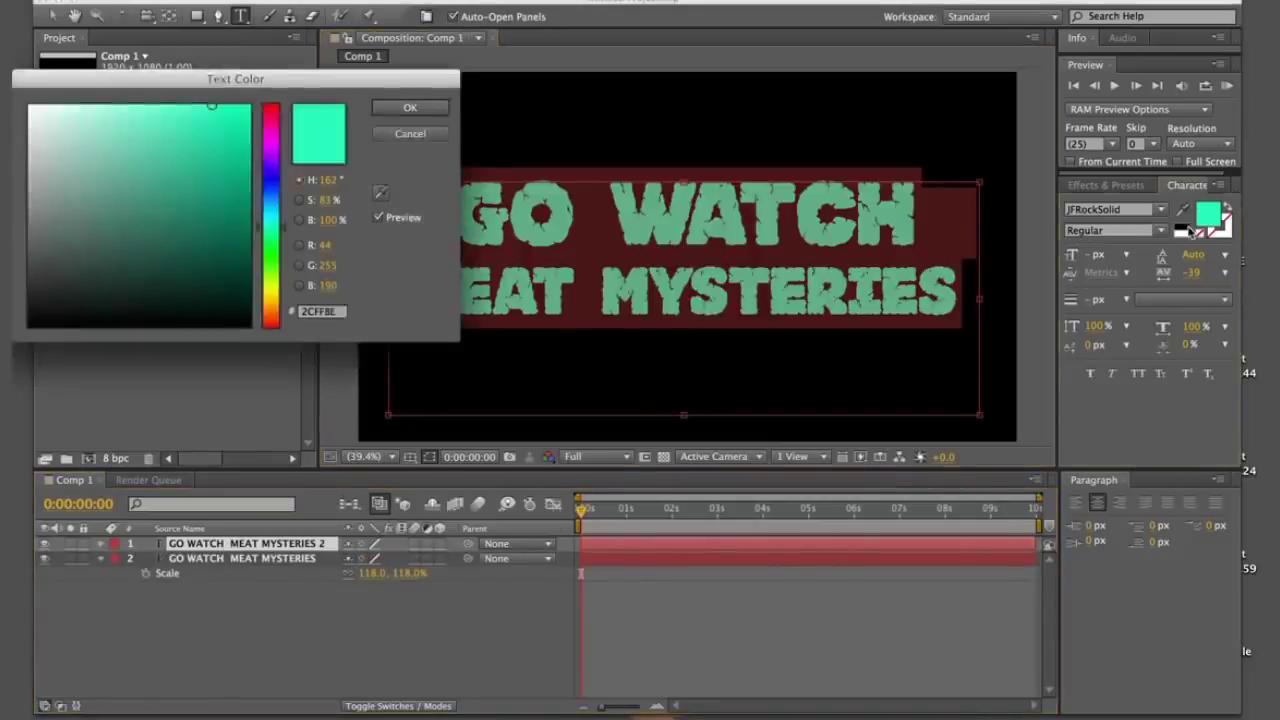
{"action": "left_click_drag", "start_coordinate": [269, 288], "coordinate": [270, 120]}
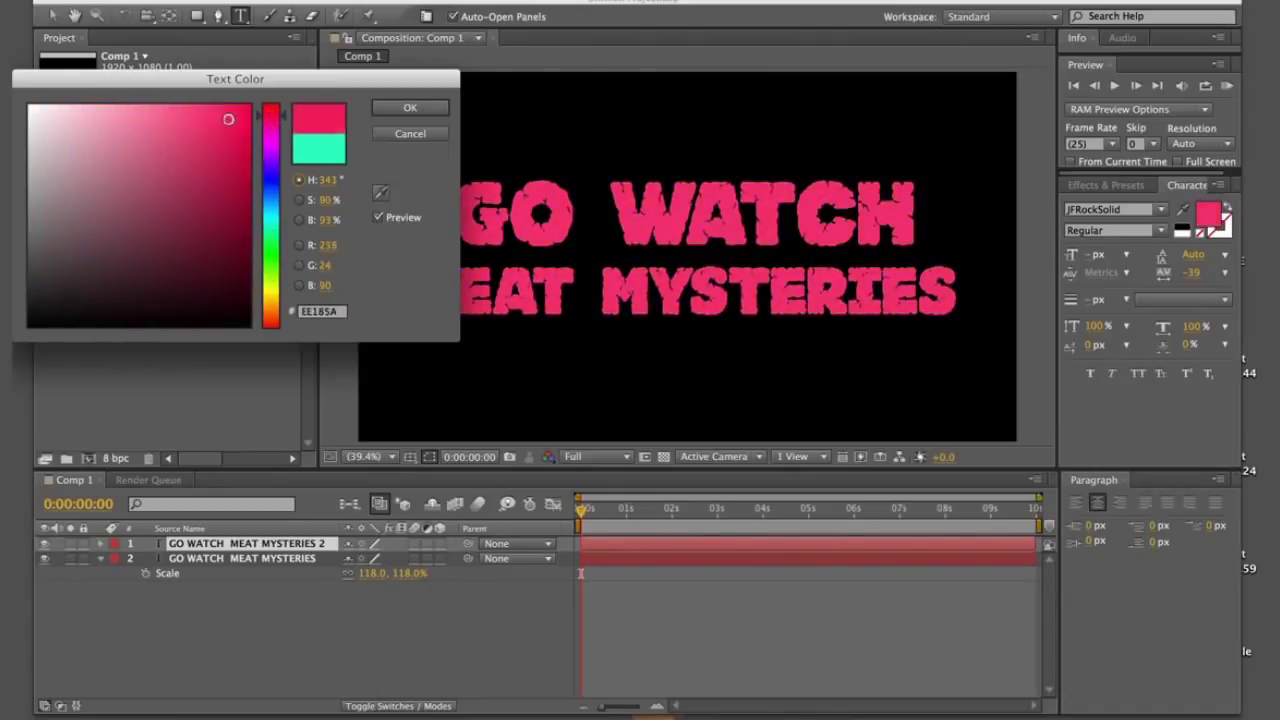
{"action": "left_click", "coordinate": [216, 101]}
{"action": "key", "text": "Return"}
{"action": "left_click", "coordinate": [311, 599]}
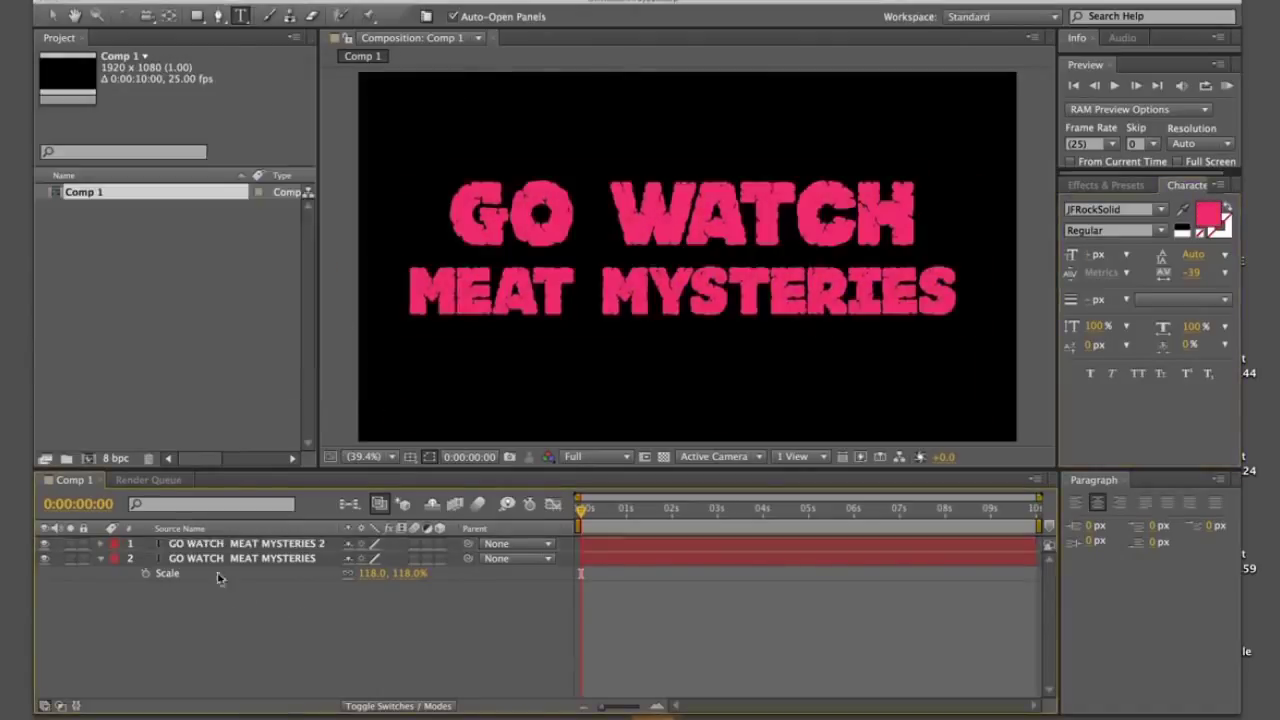
Draw a Pen mask on the top title copy enclosing the GO WATCH line.
{"action": "left_click", "coordinate": [218, 17]}
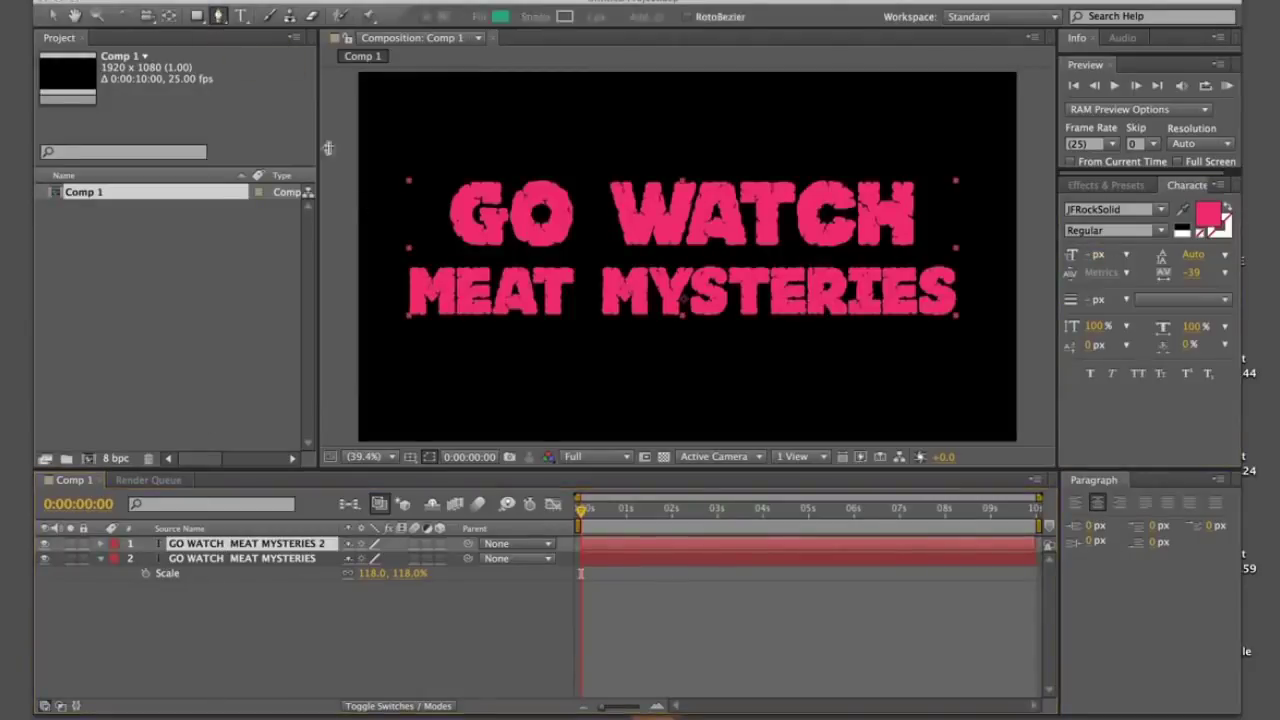
{"action": "left_click", "coordinate": [378, 247]}
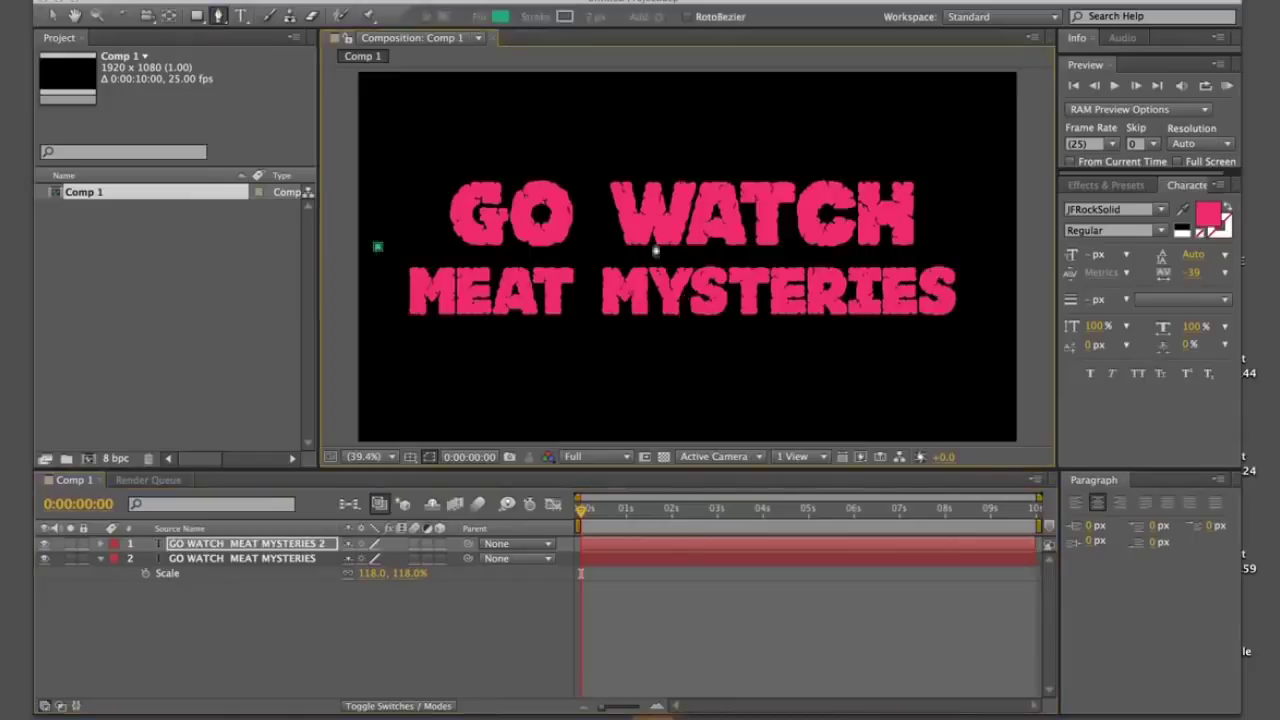
{"action": "left_click", "coordinate": [977, 246]}
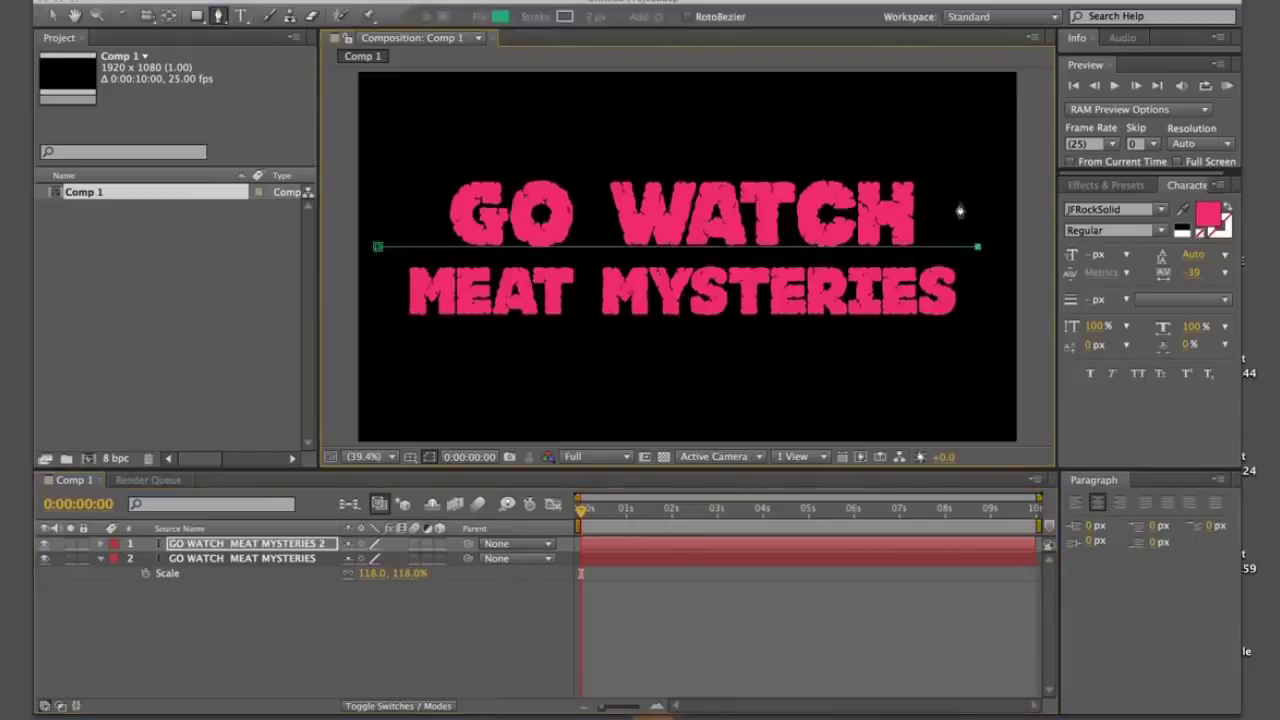
{"action": "left_click", "coordinate": [1010, 77]}
{"action": "left_click", "coordinate": [352, 77]}
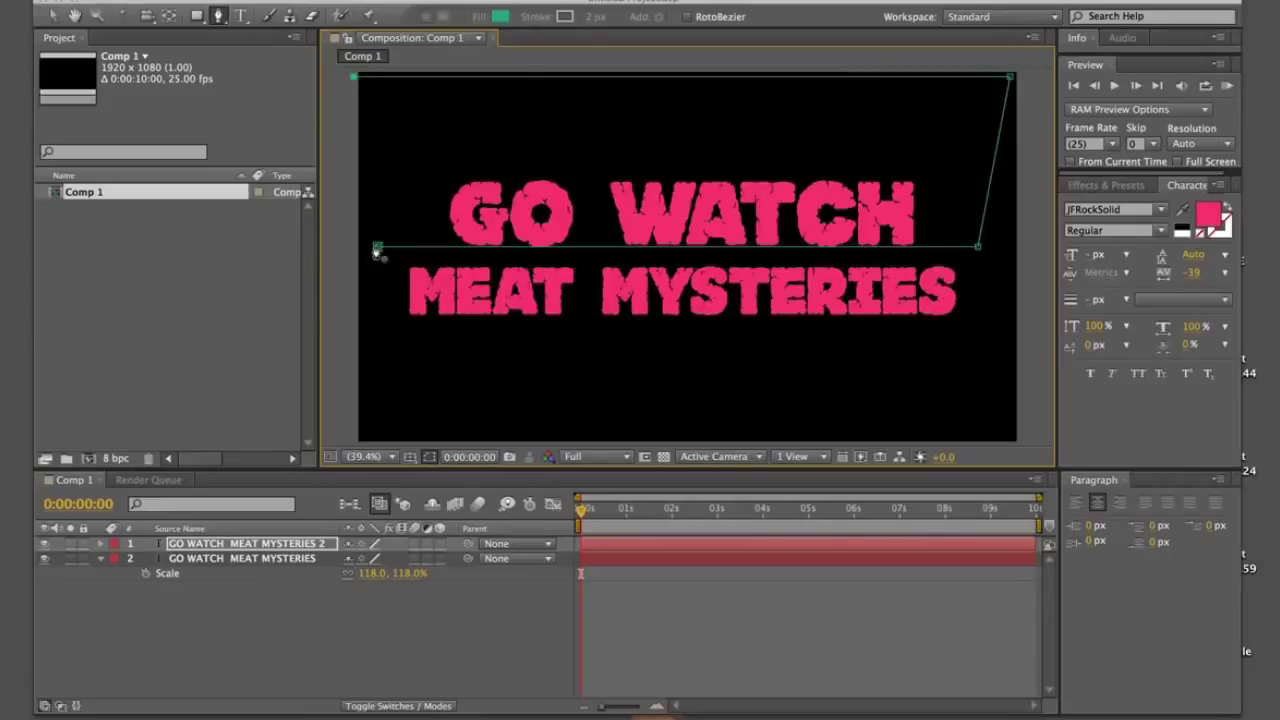
{"action": "left_click", "coordinate": [378, 247]}
Set the mask feather to 250 px and invert it so GO WATCH shows turquoise.
{"action": "left_click", "coordinate": [222, 545]}
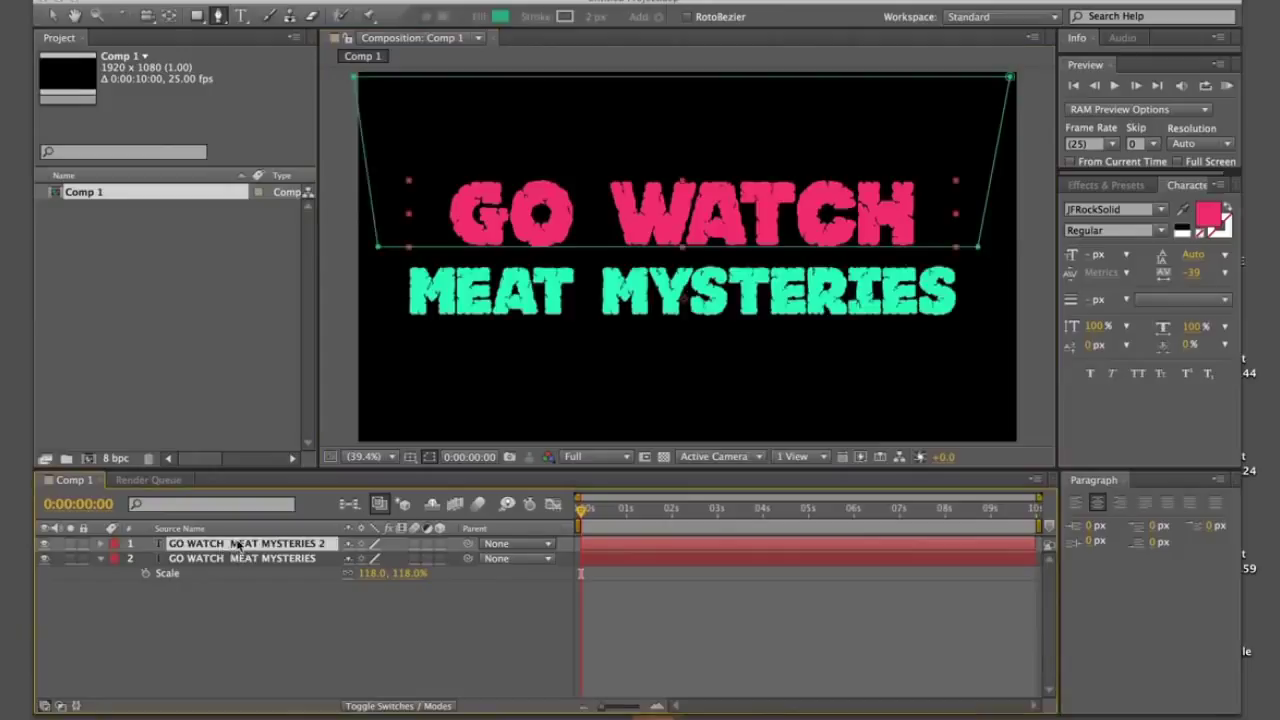
{"action": "key", "text": "m"}
{"action": "key", "text": "m"}
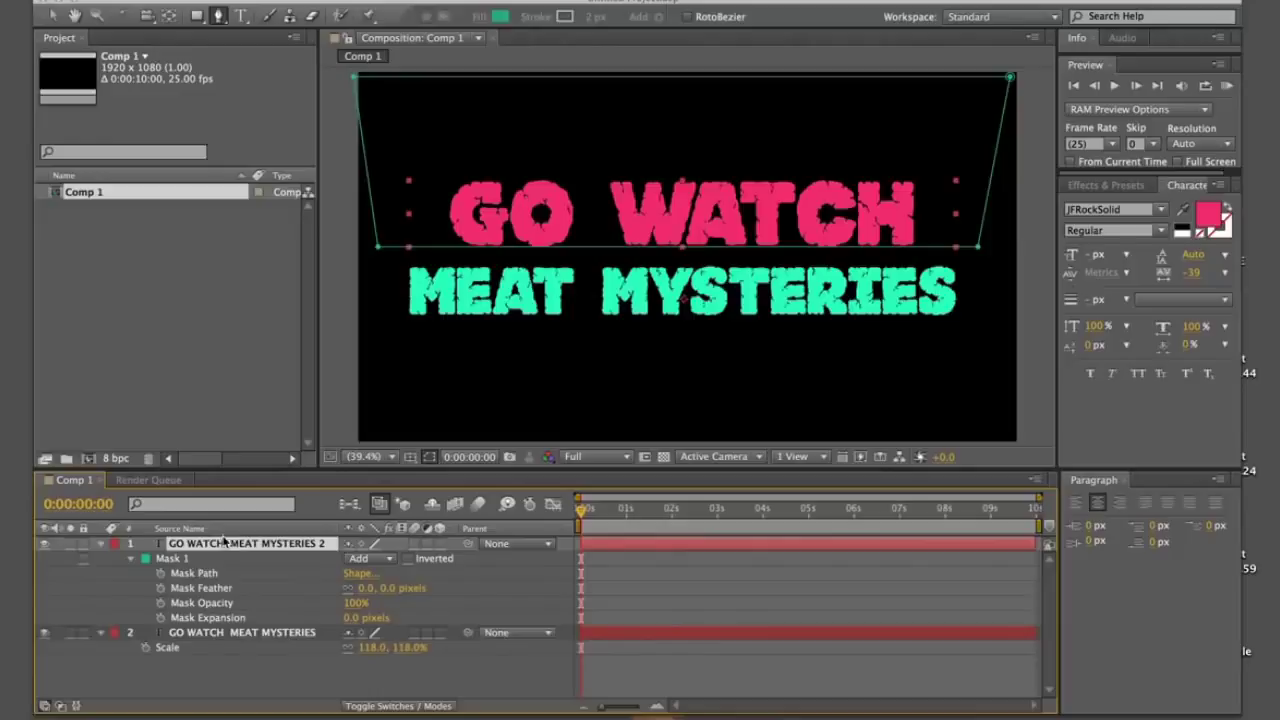
{"action": "left_click", "coordinate": [203, 576]}
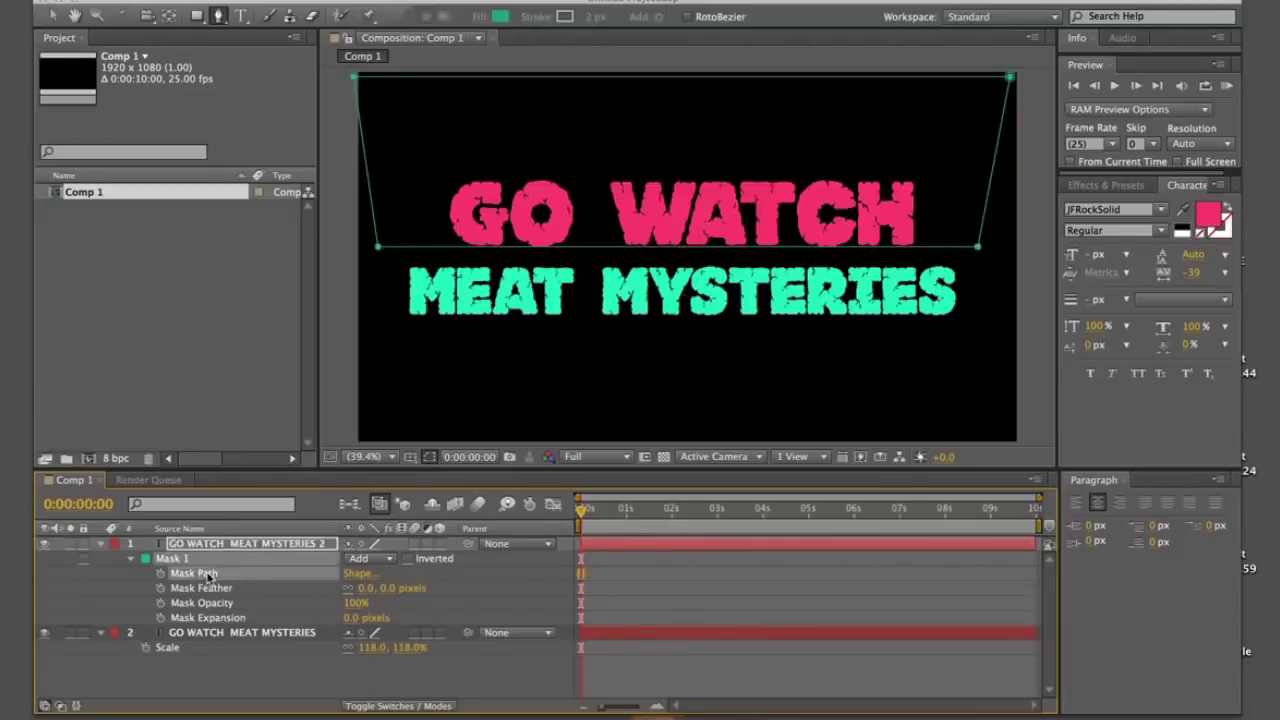
{"action": "left_click", "coordinate": [203, 588]}
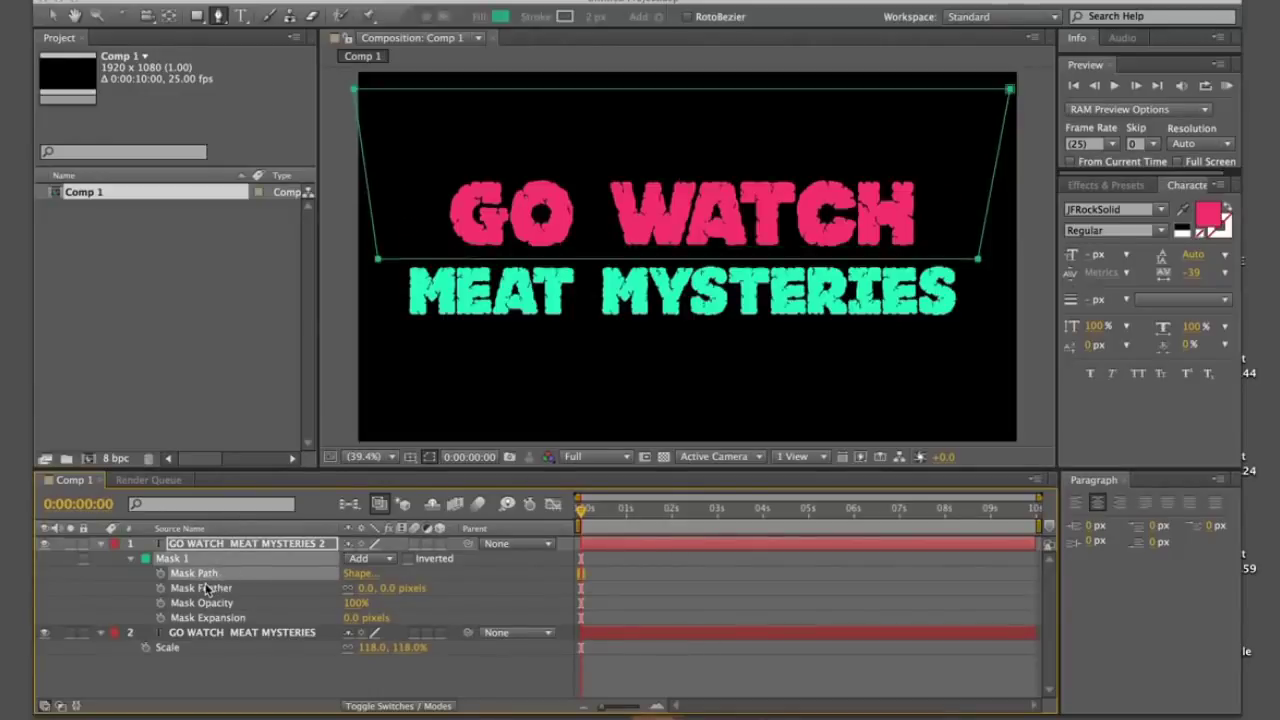
{"action": "left_click_drag", "start_coordinate": [362, 588], "coordinate": [636, 549]}
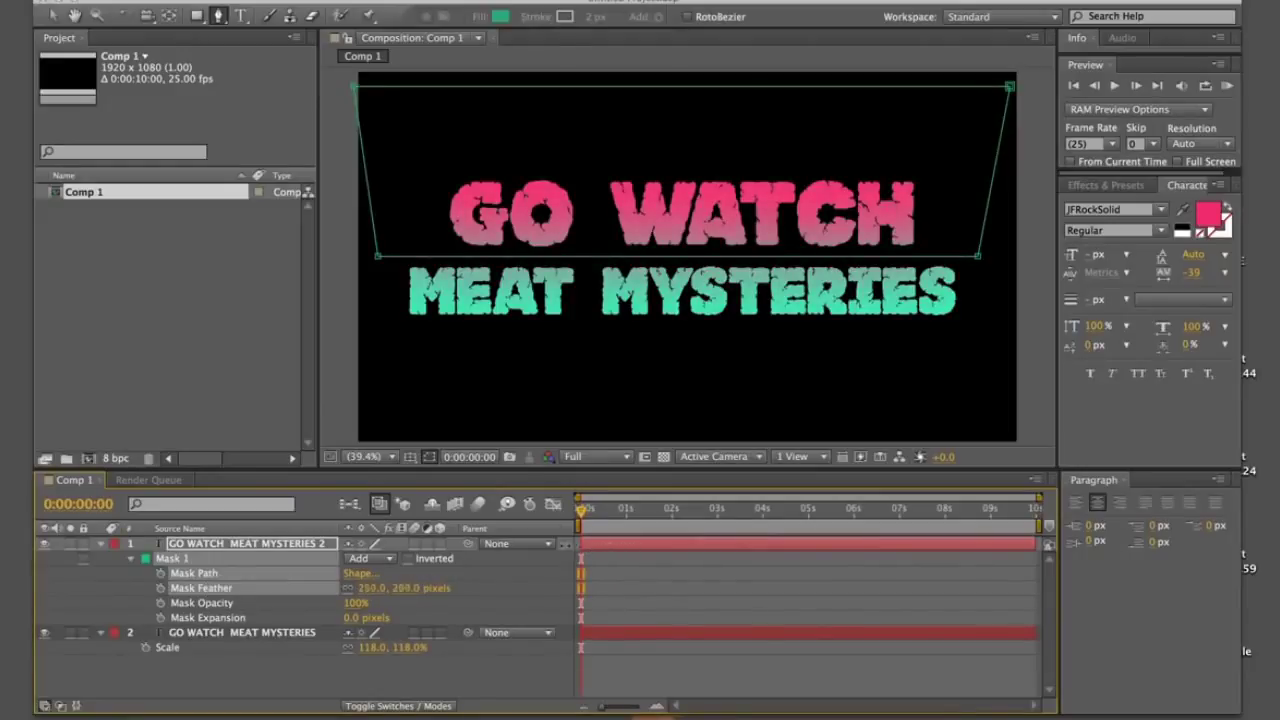
{"action": "left_click_drag", "start_coordinate": [546, 543], "coordinate": [388, 601]}
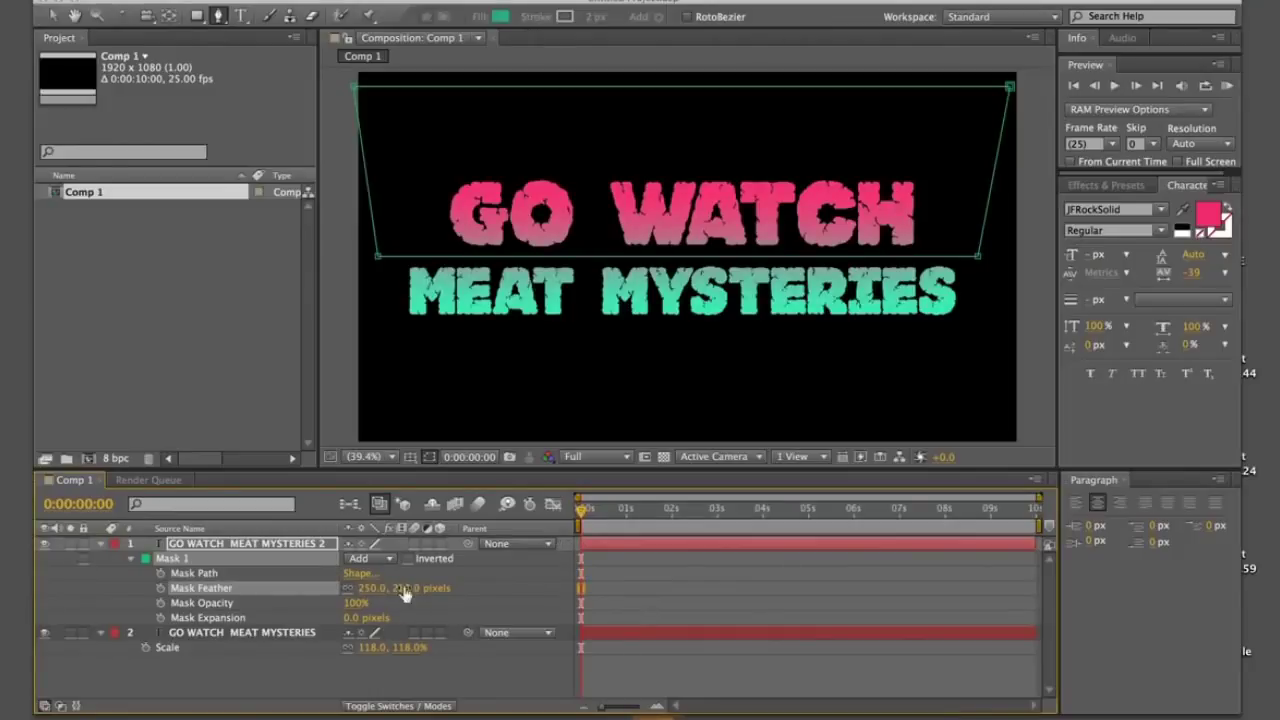
{"action": "left_click", "coordinate": [409, 559]}
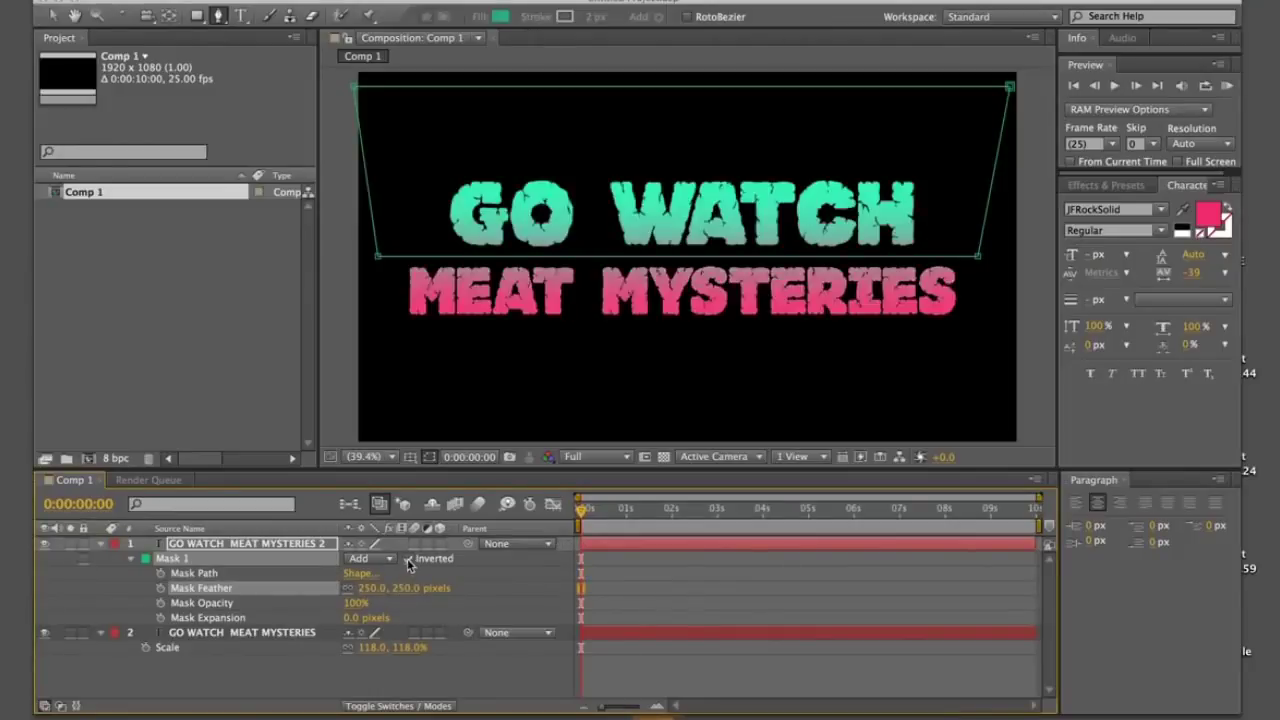
{"action": "left_click", "coordinate": [409, 560]}
{"action": "left_click", "coordinate": [409, 560]}
{"action": "key", "text": "F2"}
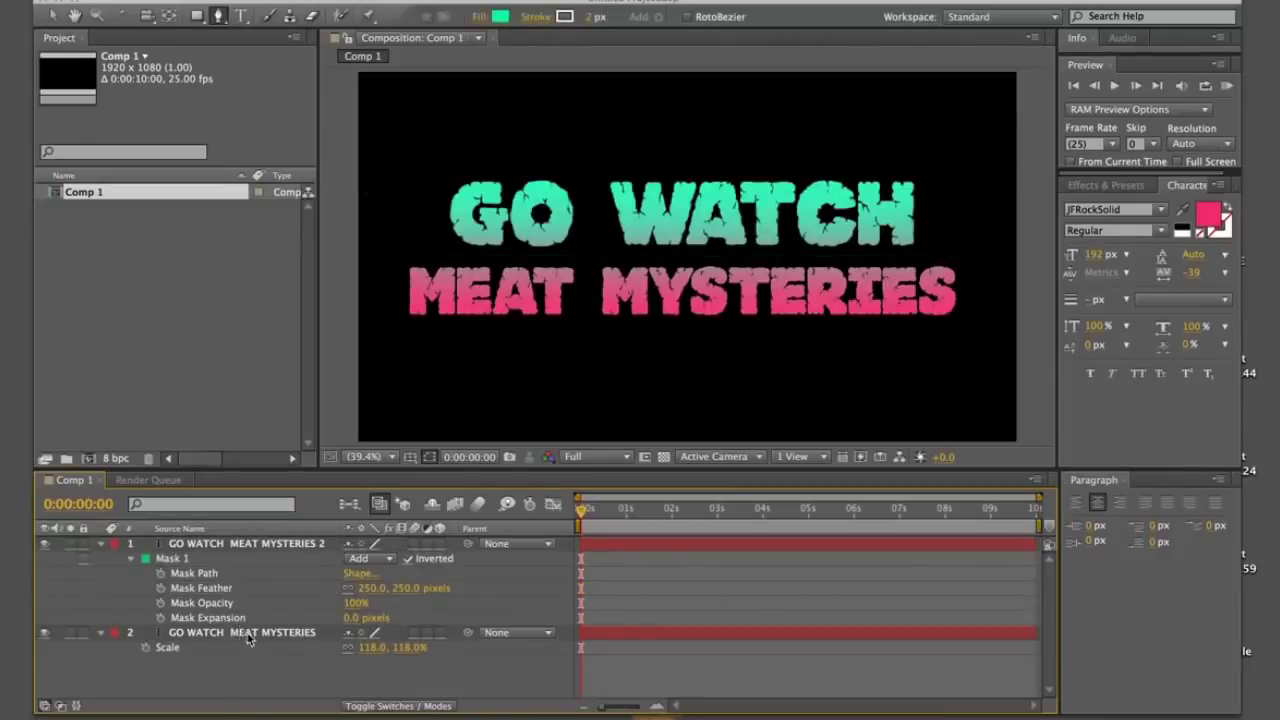
Pre-compose both title layers into a precomp named 'text'.
{"action": "left_click", "coordinate": [249, 637]}
{"action": "left_click", "coordinate": [250, 545], "text": "shift"}
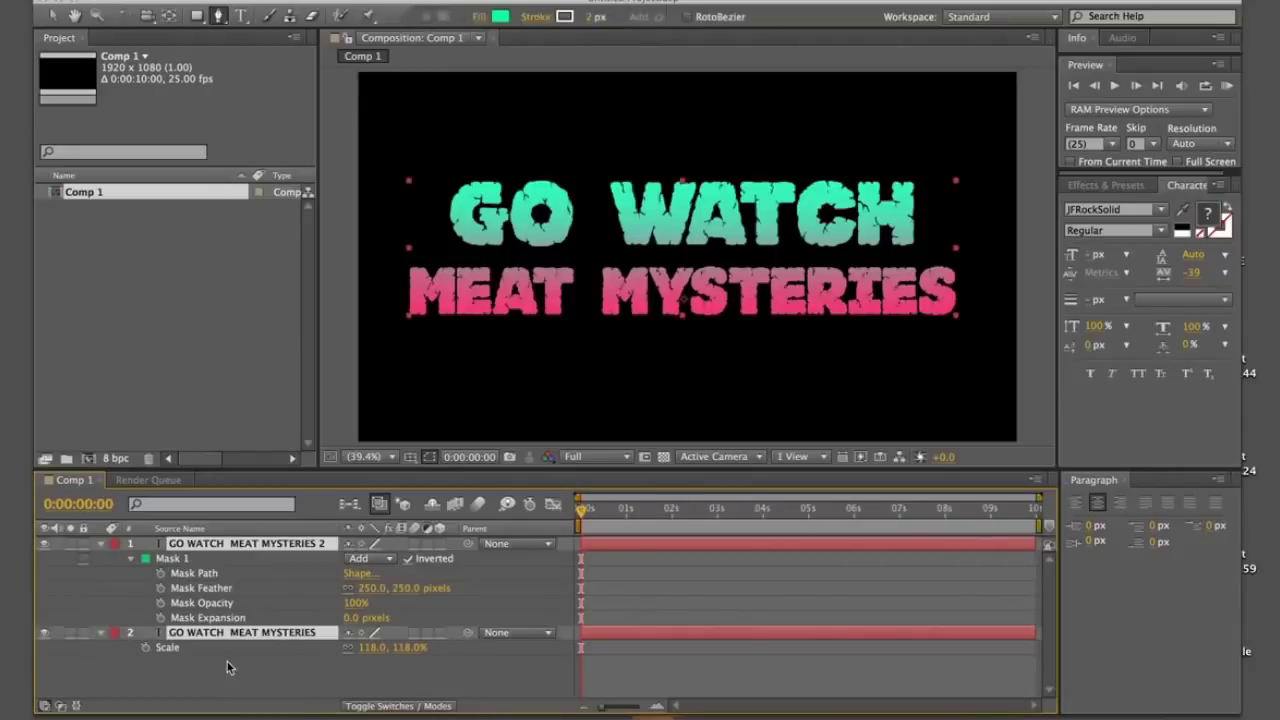
{"action": "key", "text": "super+shift+c"}
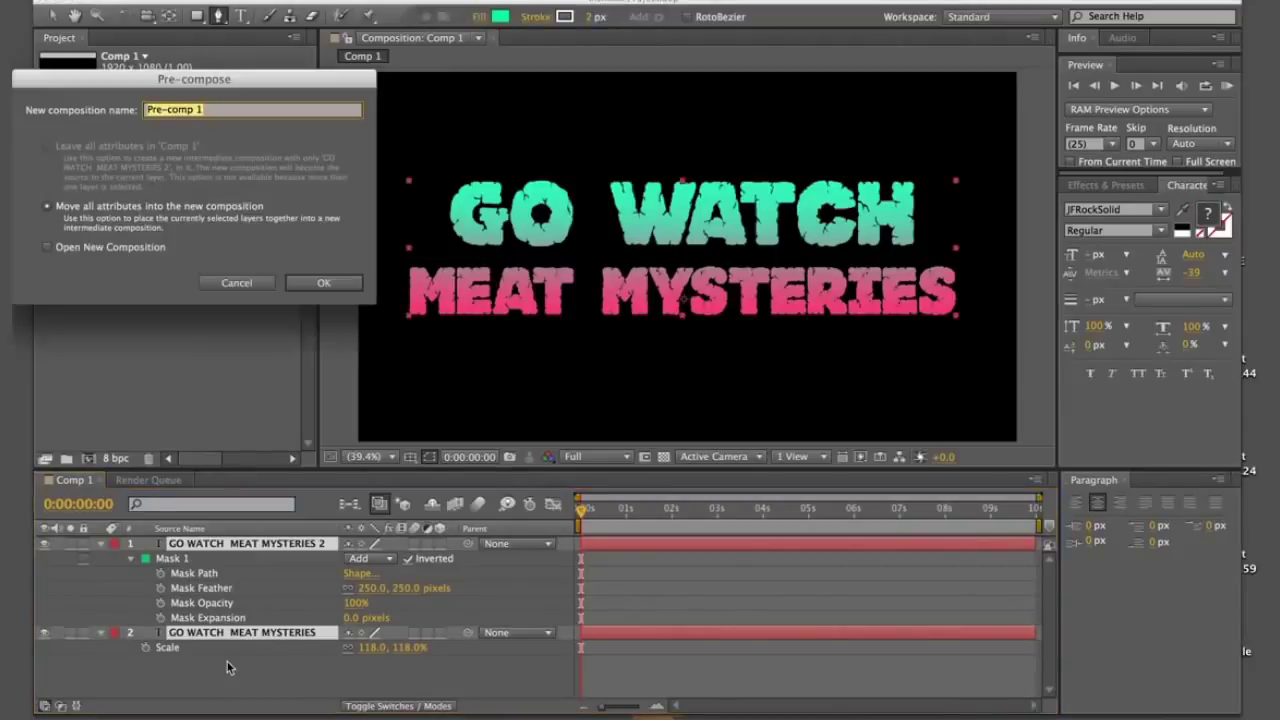
{"action": "type", "text": "text"}
{"action": "key", "text": "Return"}
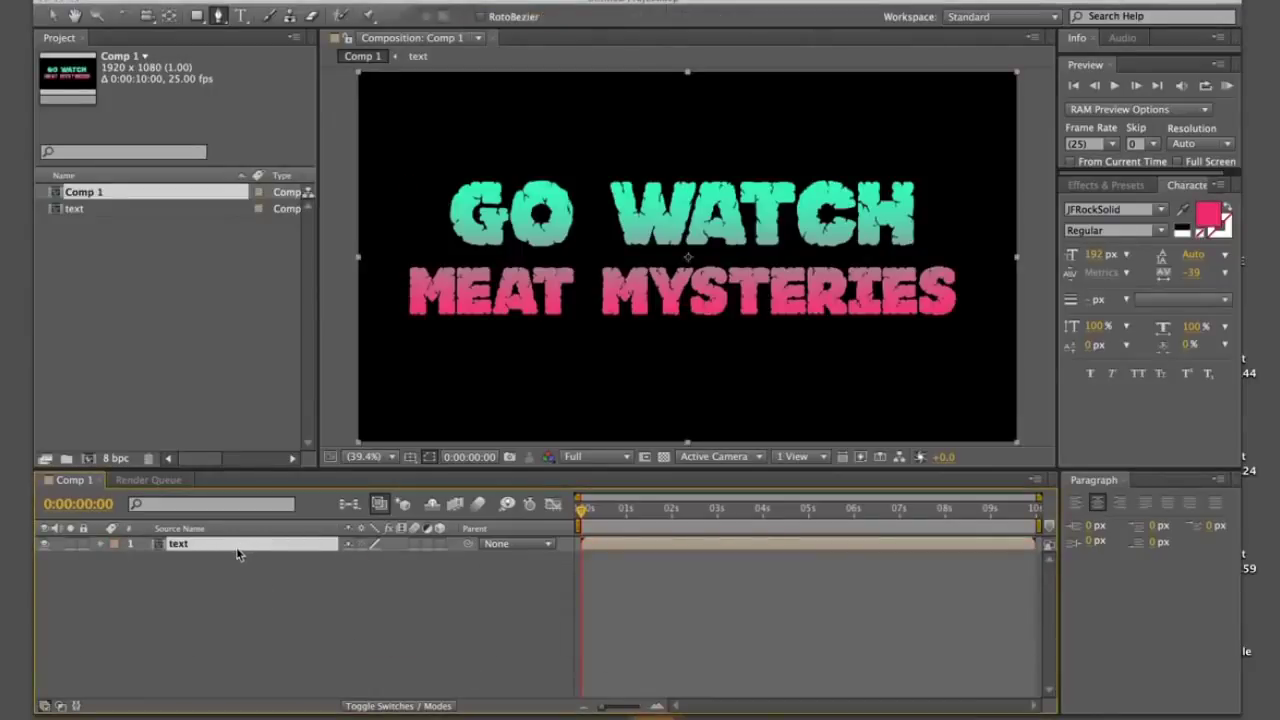
Add Scale keyframes on the text precomp at frames 0, 5, 8 and 10.
{"action": "key", "text": "s"}
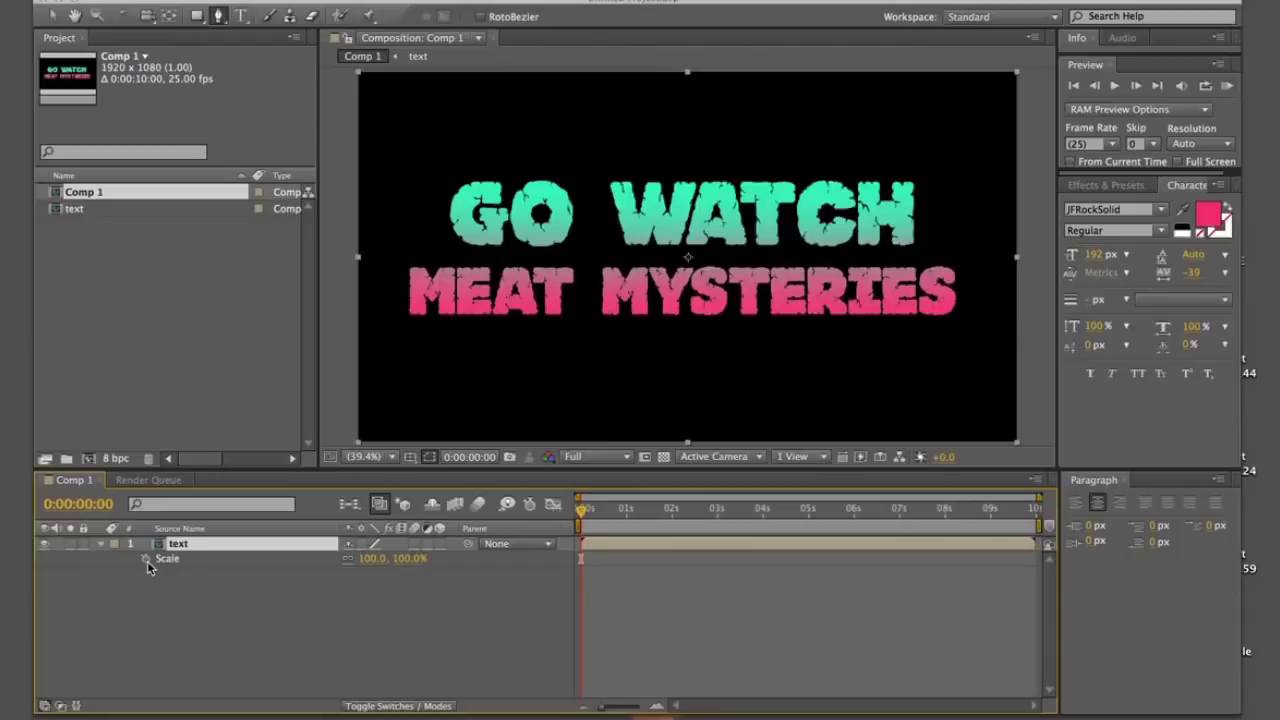
{"action": "left_click", "coordinate": [146, 558]}
{"action": "left_click", "coordinate": [657, 710]}
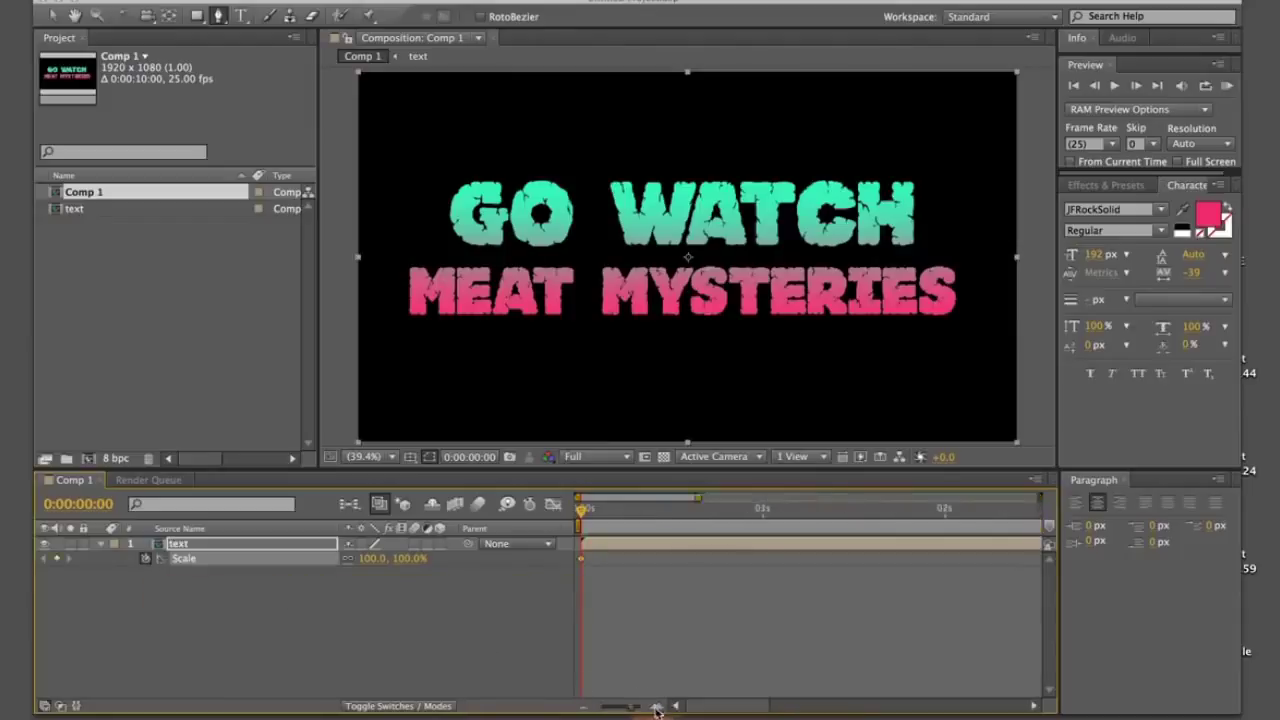
{"action": "key", "text": "Page_Down"}
{"action": "key", "text": "Page_Down"}
{"action": "key", "text": "Page_Down"}
{"action": "key", "text": "Page_Down"}
{"action": "key", "text": "Page_Down"}
{"action": "left_click", "coordinate": [58, 559]}
{"action": "key", "text": "Page_Down"}
{"action": "key", "text": "Page_Down"}
{"action": "key", "text": "Page_Down"}
{"action": "left_click", "coordinate": [57, 563]}
{"action": "key", "text": "Page_Down"}
{"action": "key", "text": "Page_Down"}
{"action": "left_click", "coordinate": [58, 561]}
{"action": "key", "text": "Page_Up"}
{"action": "key", "text": "Page_Up"}
{"action": "key", "text": "Page_Up"}
{"action": "key", "text": "Page_Up"}
{"action": "key", "text": "Page_Up"}
{"action": "key", "text": "Page_Up"}
{"action": "key", "text": "Page_Up"}
{"action": "key", "text": "Page_Up"}
{"action": "key", "text": "Page_Up"}
{"action": "key", "text": "Page_Up"}
{"action": "mouse_move", "coordinate": [581, 512]}
{"action": "left_mouse_down"}
{"action": "mouse_move", "coordinate": [663, 512]}
{"action": "mouse_move", "coordinate": [577, 521]}
{"action": "left_mouse_up"}
Set the Scale keyframes to 0%, 105% and 98%, then preview the bounce.
{"action": "left_click", "coordinate": [585, 565]}
{"action": "left_click", "coordinate": [408, 559]}
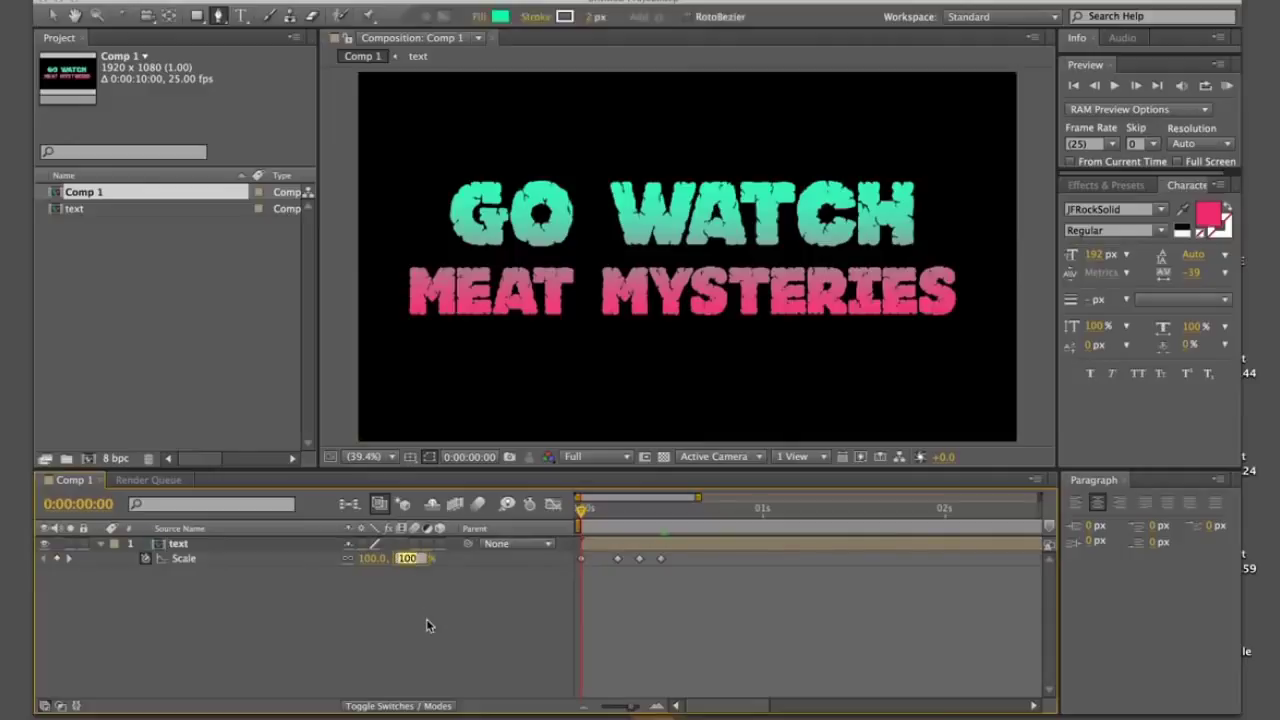
{"action": "type", "text": "0"}
{"action": "key", "text": "Return"}
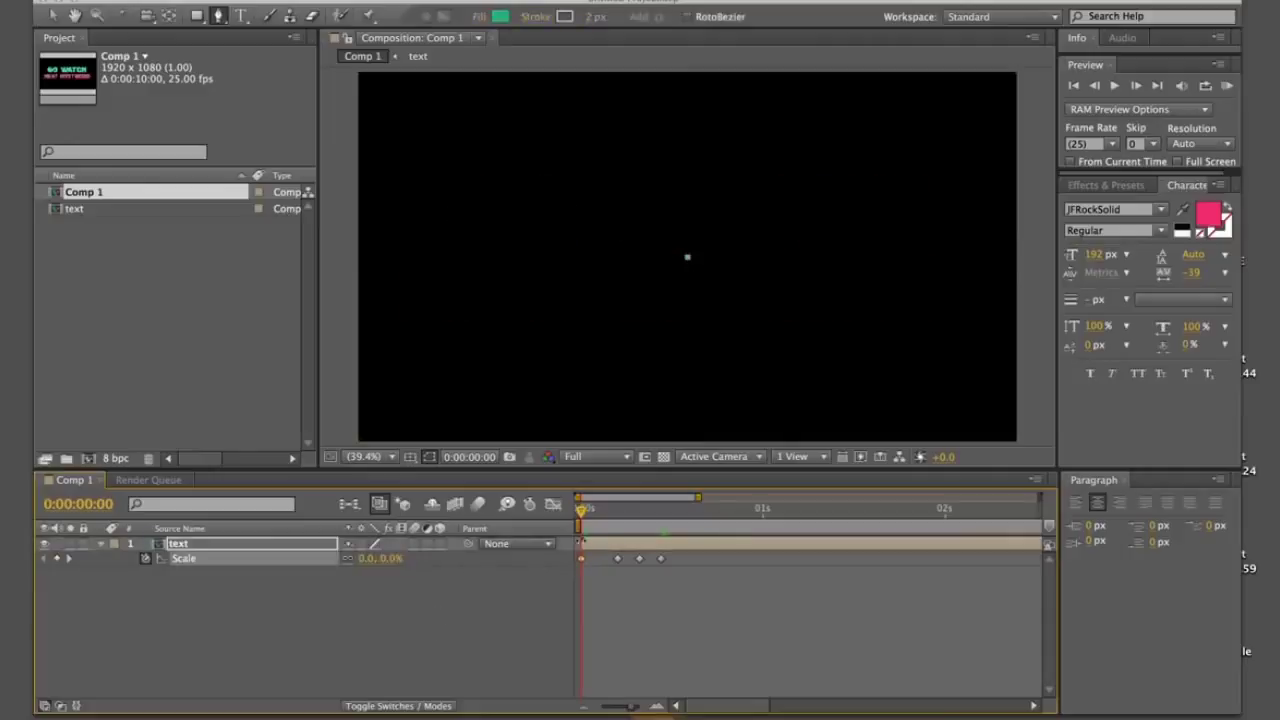
{"action": "key", "text": "space"}
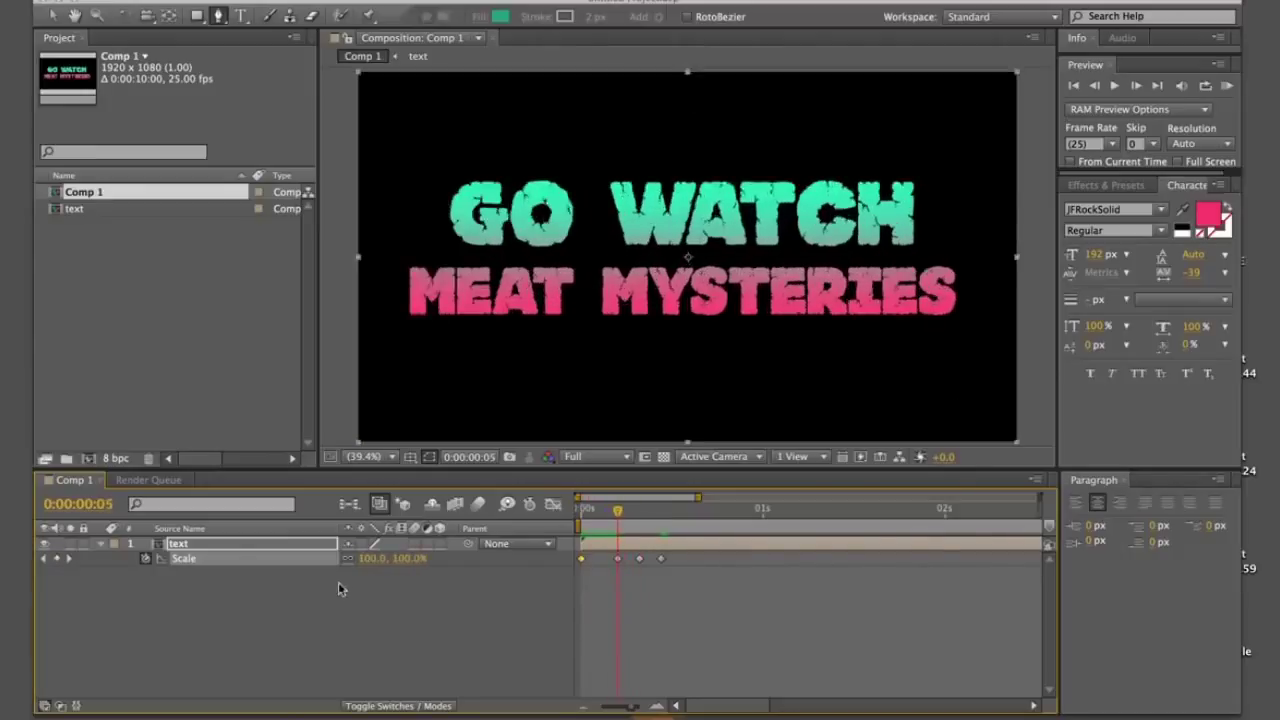
{"action": "key", "text": "Page_Down"}
{"action": "key", "text": "Page_Down"}
{"action": "key", "text": "Page_Down"}
{"action": "key", "text": "Page_Down"}
{"action": "key", "text": "Page_Down"}
{"action": "key", "text": "Page_Down"}
{"action": "key", "text": "Page_Down"}
{"action": "key", "text": "Page_Up"}
{"action": "key", "text": "Page_Up"}
{"action": "key", "text": "Page_Up"}
{"action": "key", "text": "Page_Up"}
{"action": "key", "text": "Page_Up"}
{"action": "key", "text": "Page_Up"}
{"action": "key", "text": "Return"}
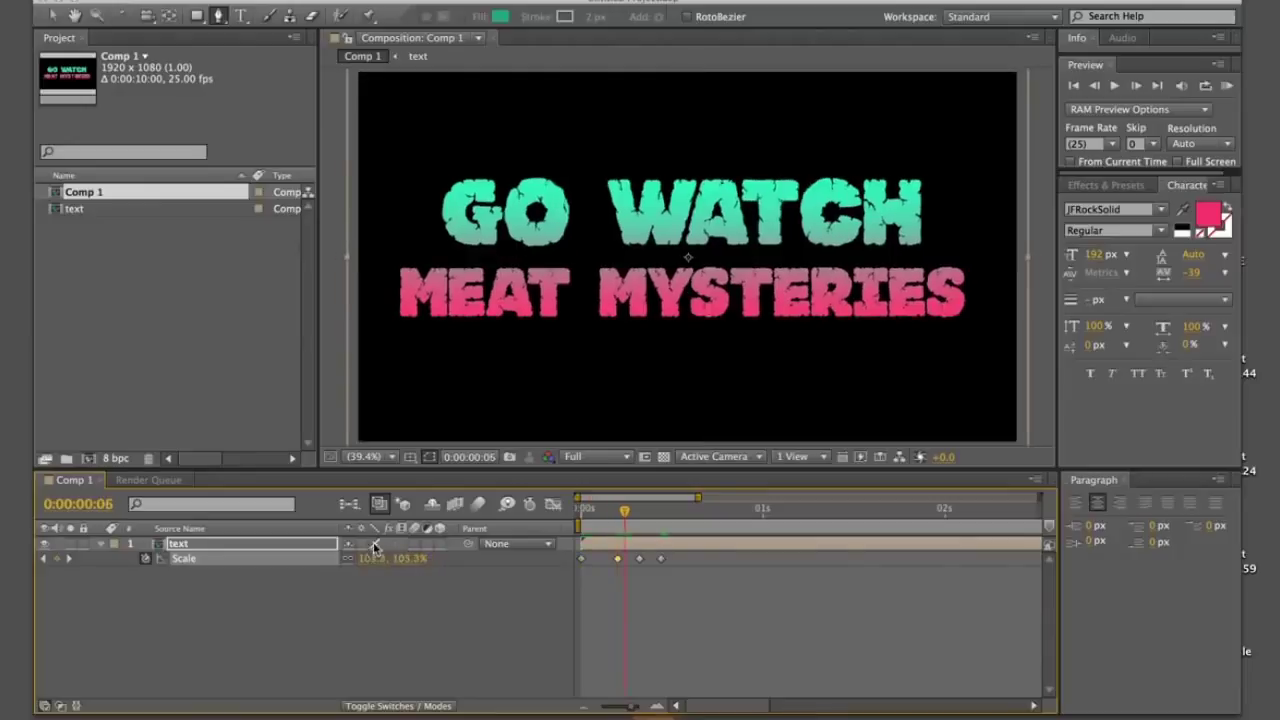
{"action": "key", "text": "k"}
{"action": "left_click", "coordinate": [407, 558]}
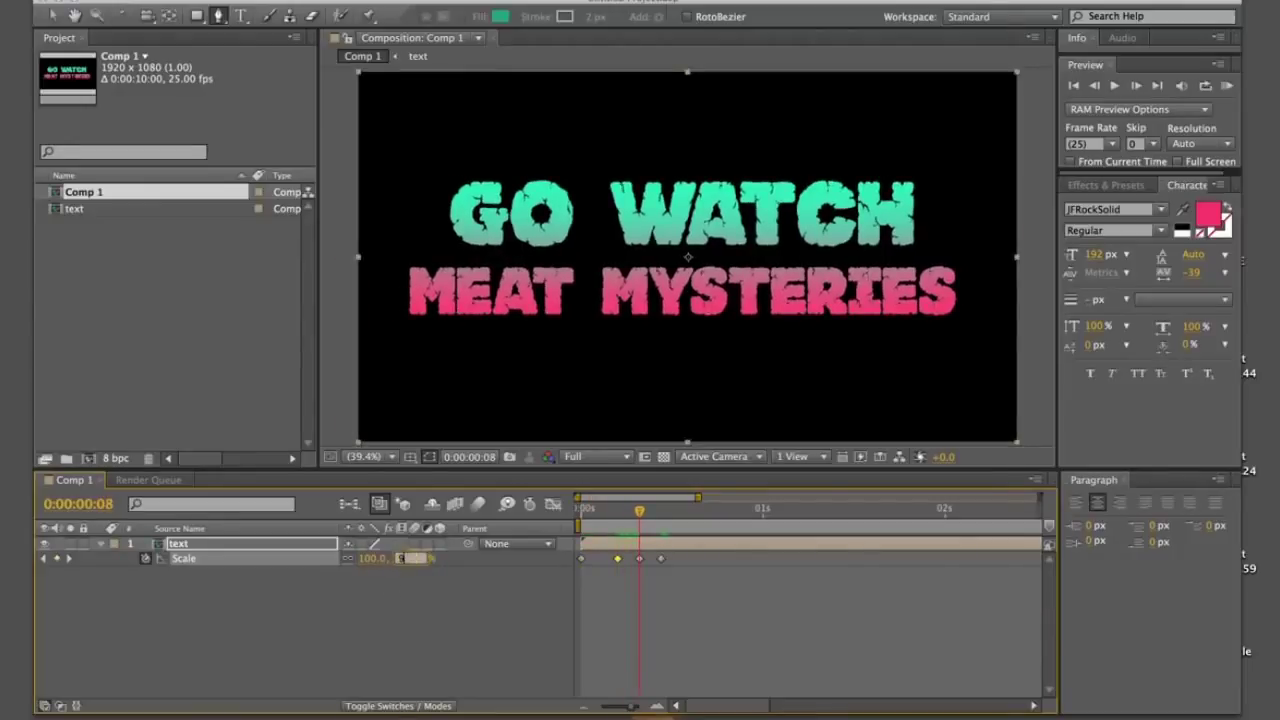
{"action": "key", "text": "Return"}
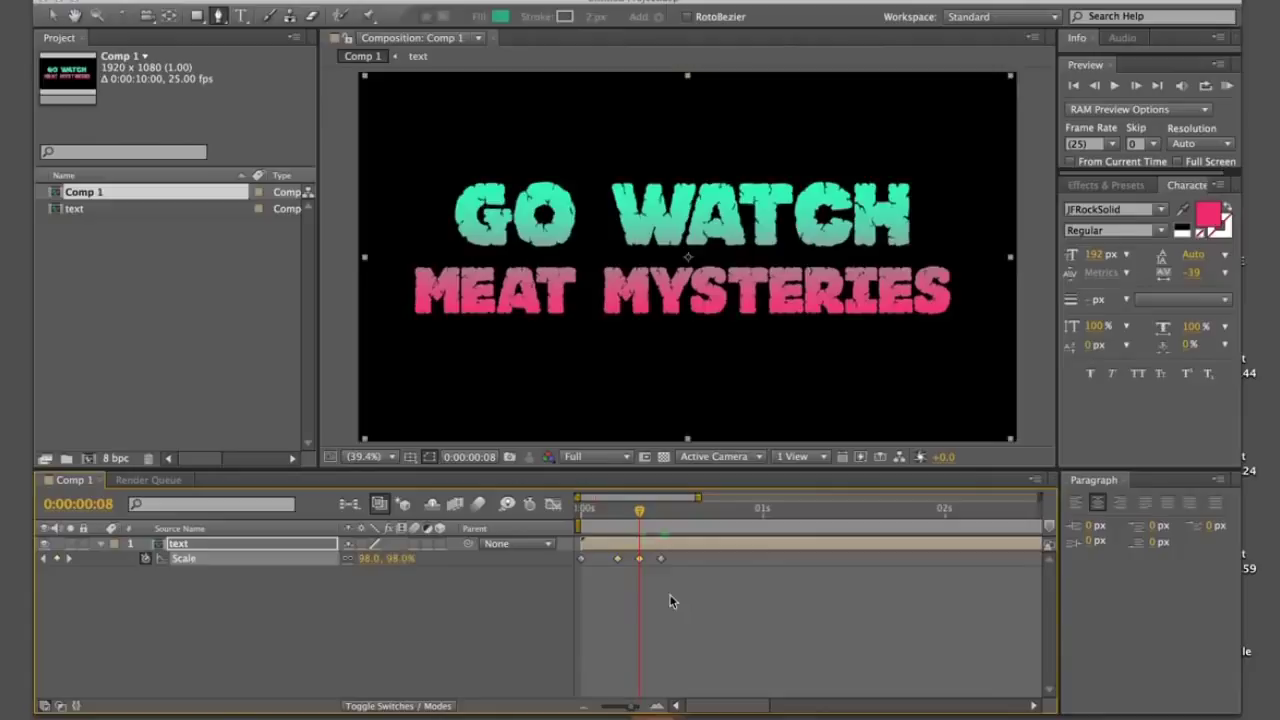
{"action": "key", "text": "Page_Down"}
{"action": "key", "text": "Page_Down"}
{"action": "key", "text": "space"}
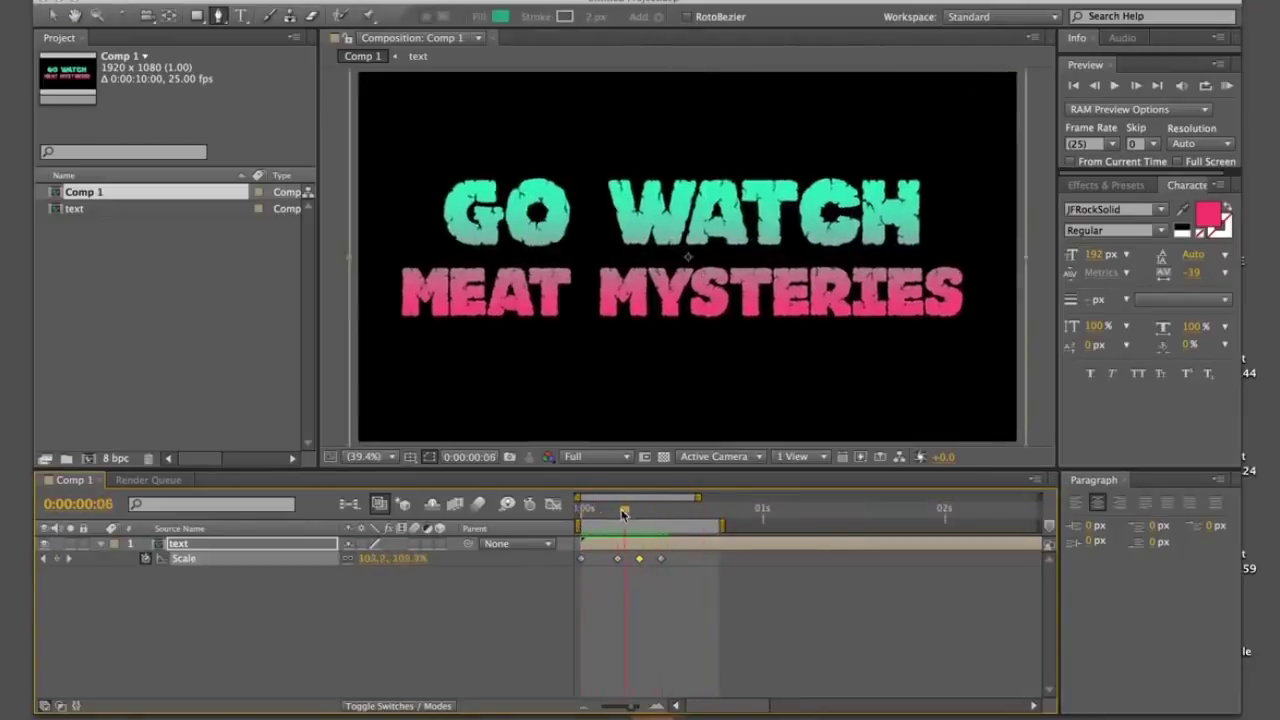
Easy-ease the four Scale keyframes, enable motion blur on the precomp, and preview the bounce.
{"action": "left_click_drag", "start_coordinate": [668, 553], "coordinate": [585, 586]}
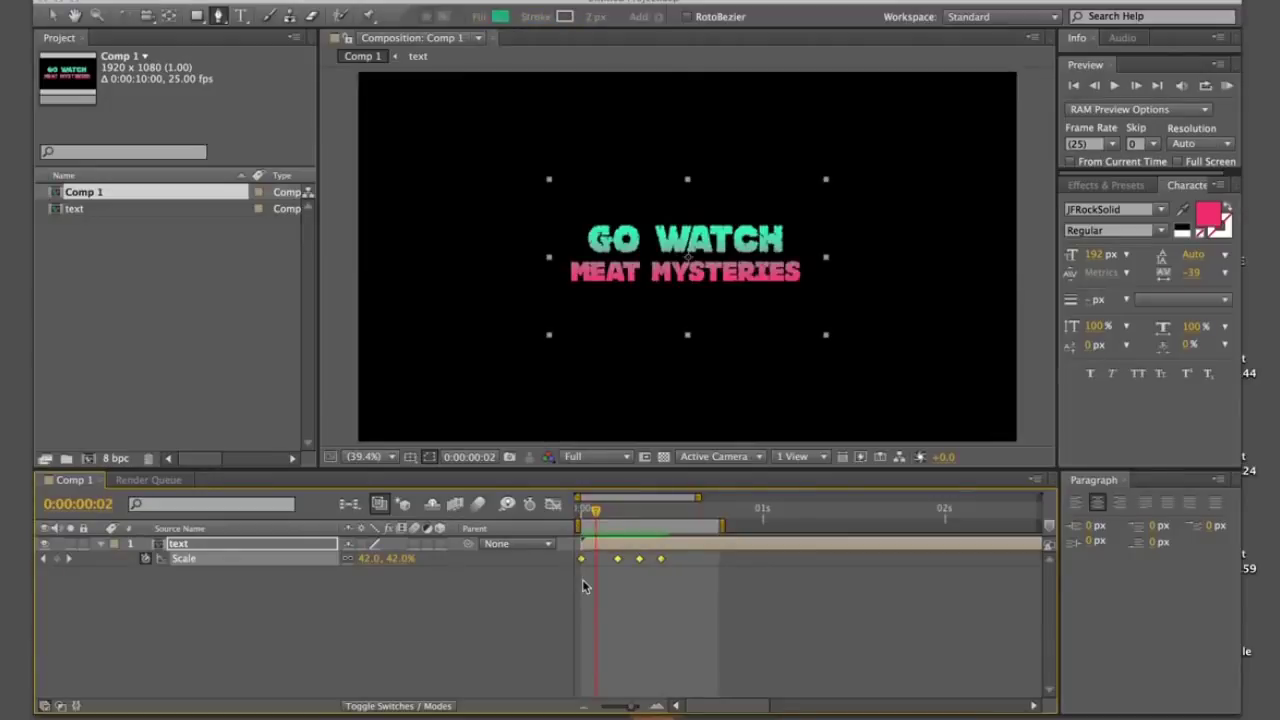
{"action": "key", "text": "F9"}
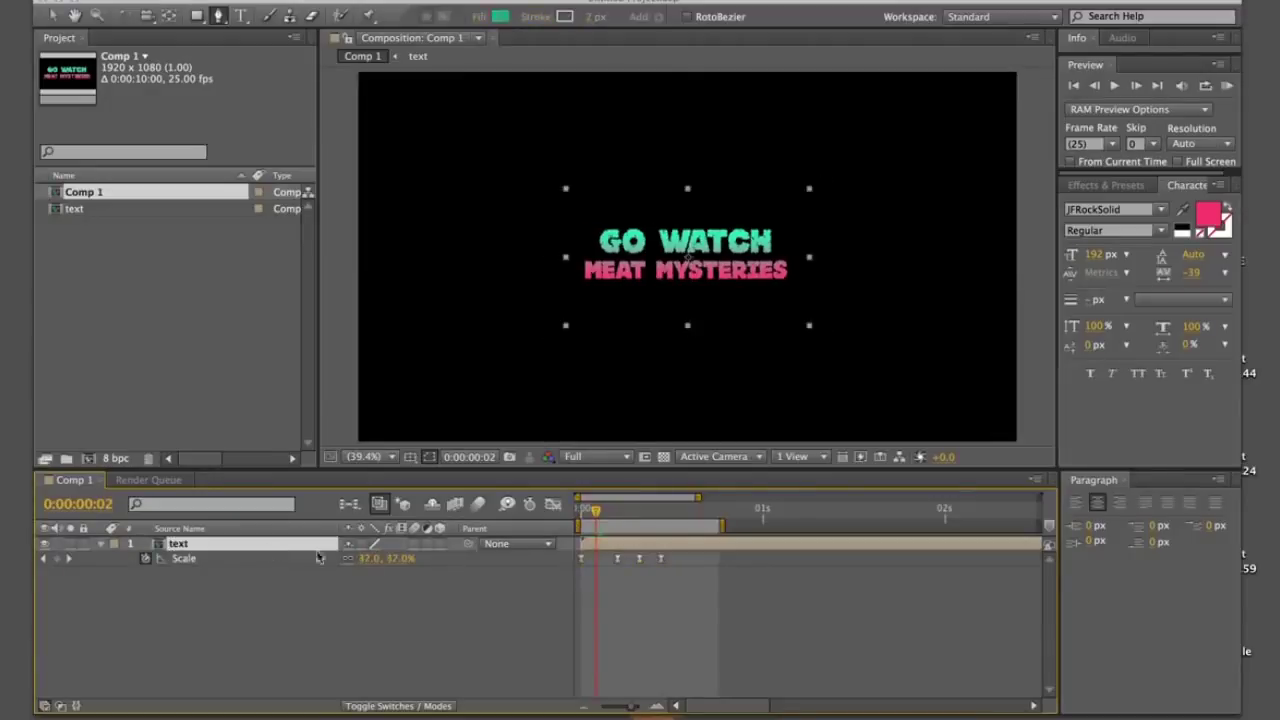
{"action": "left_click", "coordinate": [480, 510]}
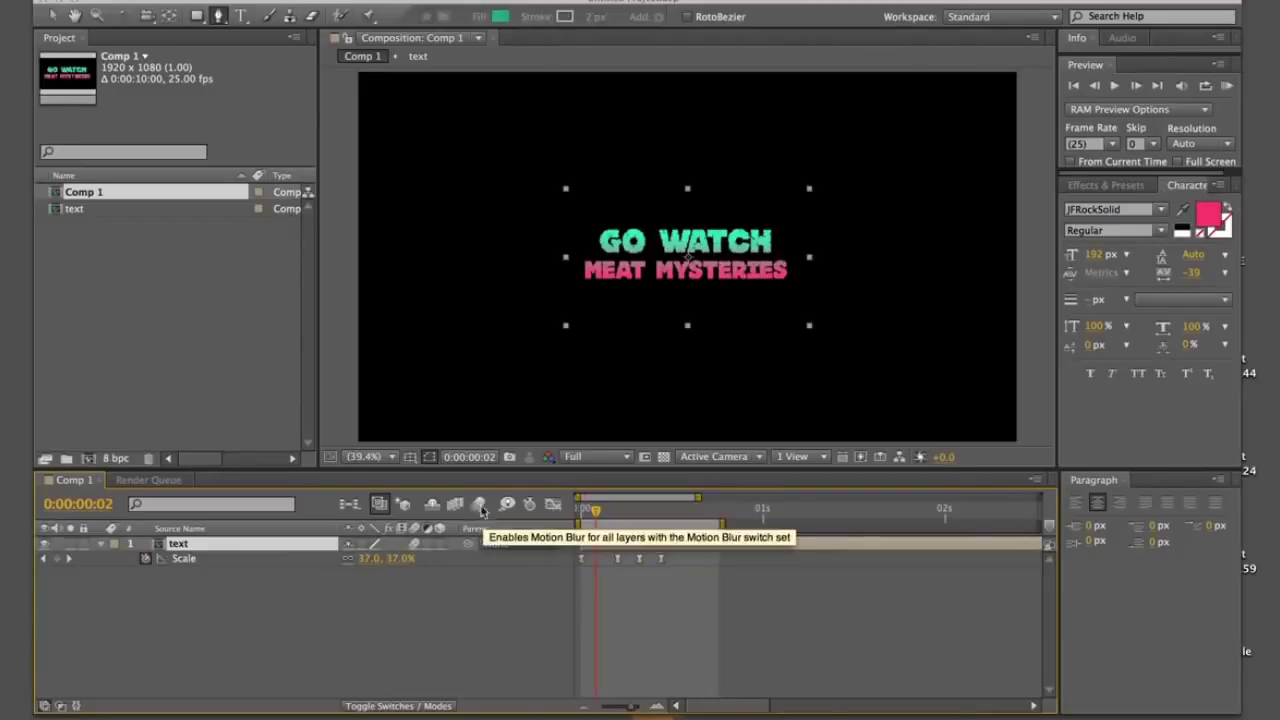
{"action": "left_click", "coordinate": [478, 508]}
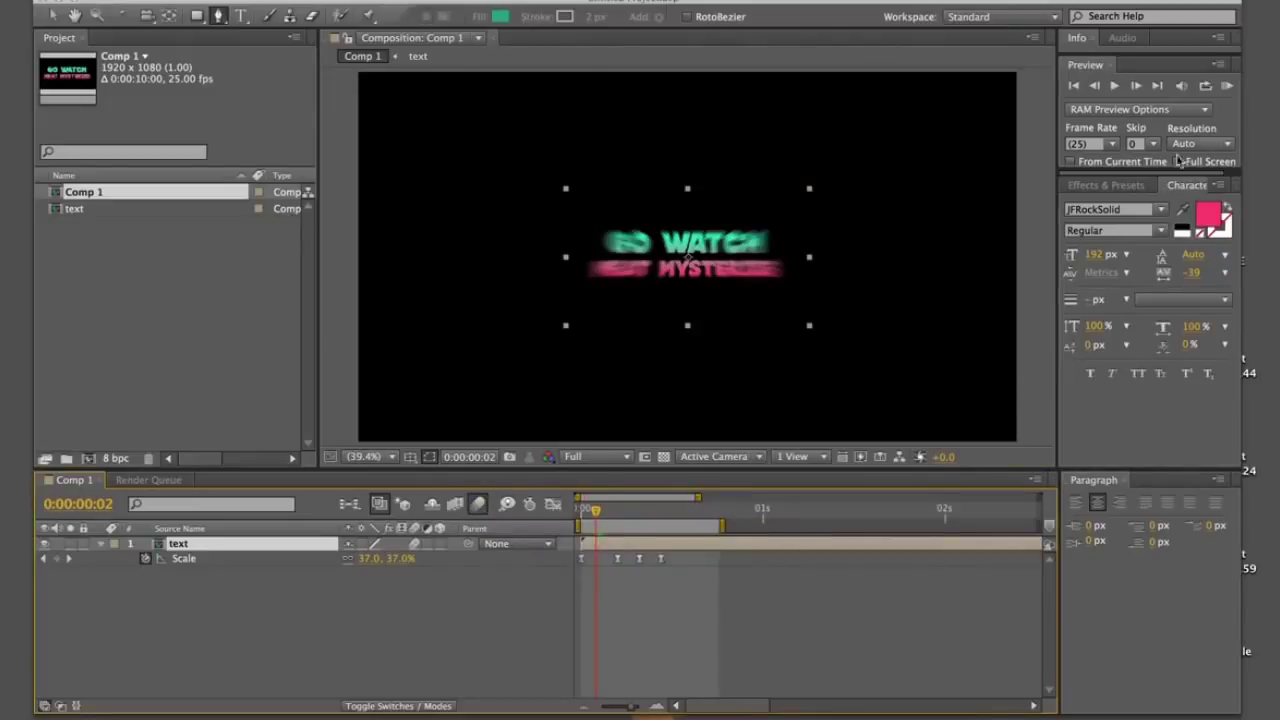
{"action": "left_click", "coordinate": [1229, 87]}
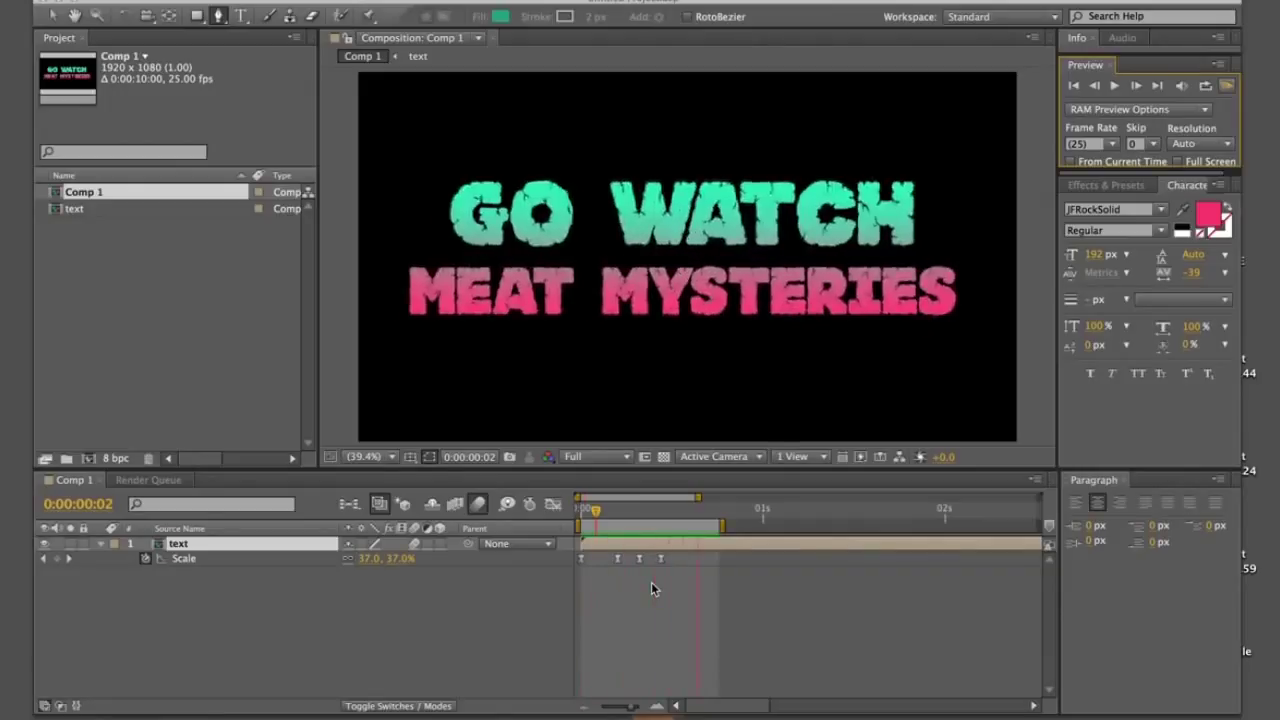
{"action": "key", "text": "v"}
{"action": "left_click_drag", "start_coordinate": [353, 645], "coordinate": [305, 638]}
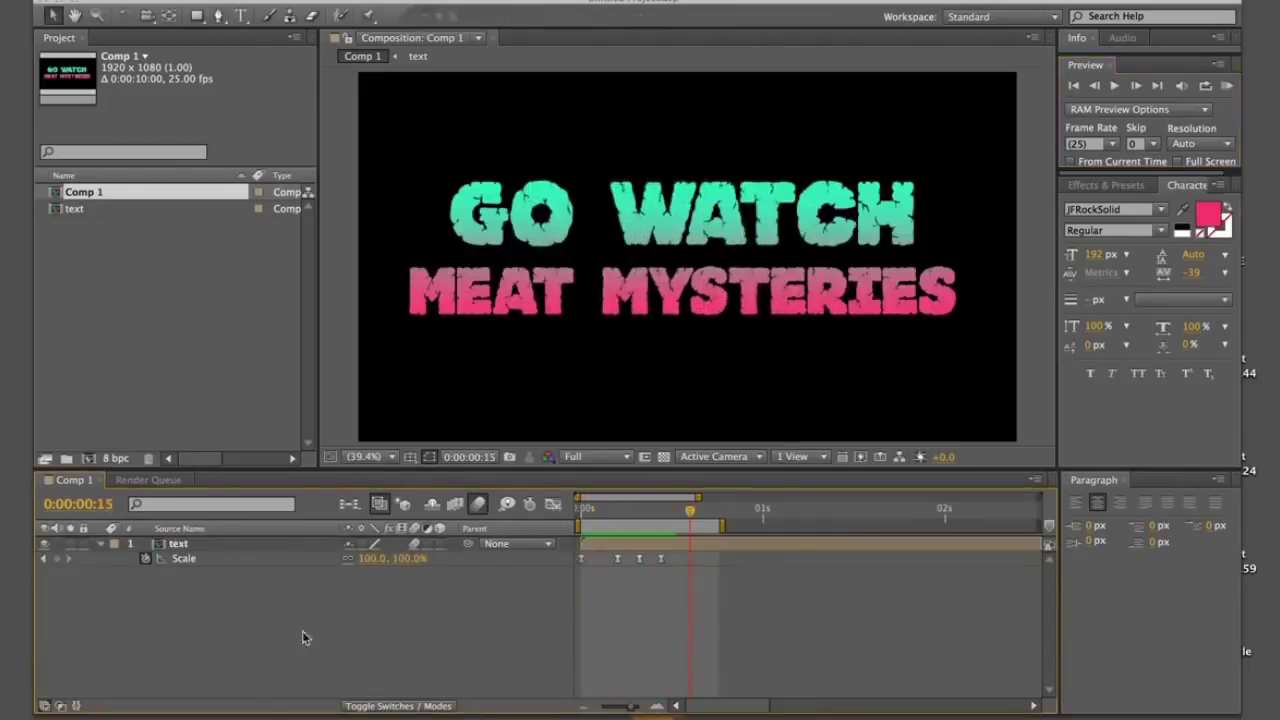
Inside the text precomp, duplicate the masked title layer and delete the copy's mask.
{"action": "double_click", "coordinate": [250, 545]}
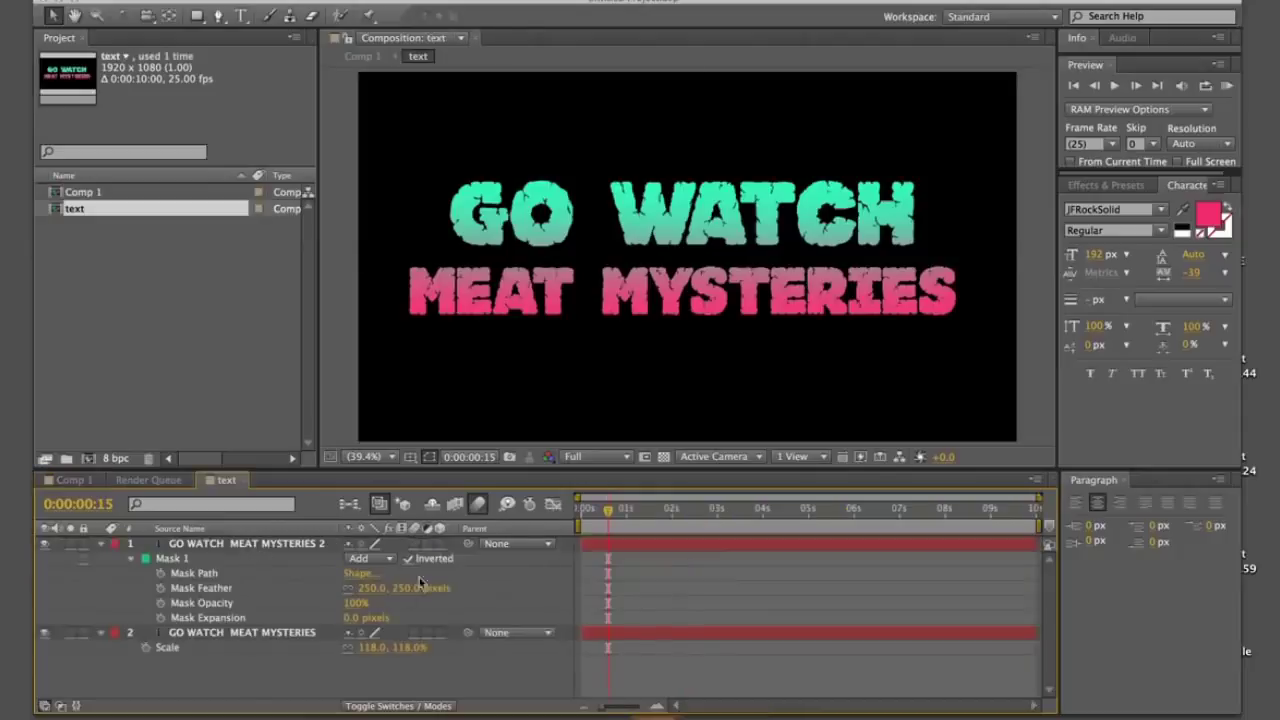
{"action": "left_click", "coordinate": [221, 566]}
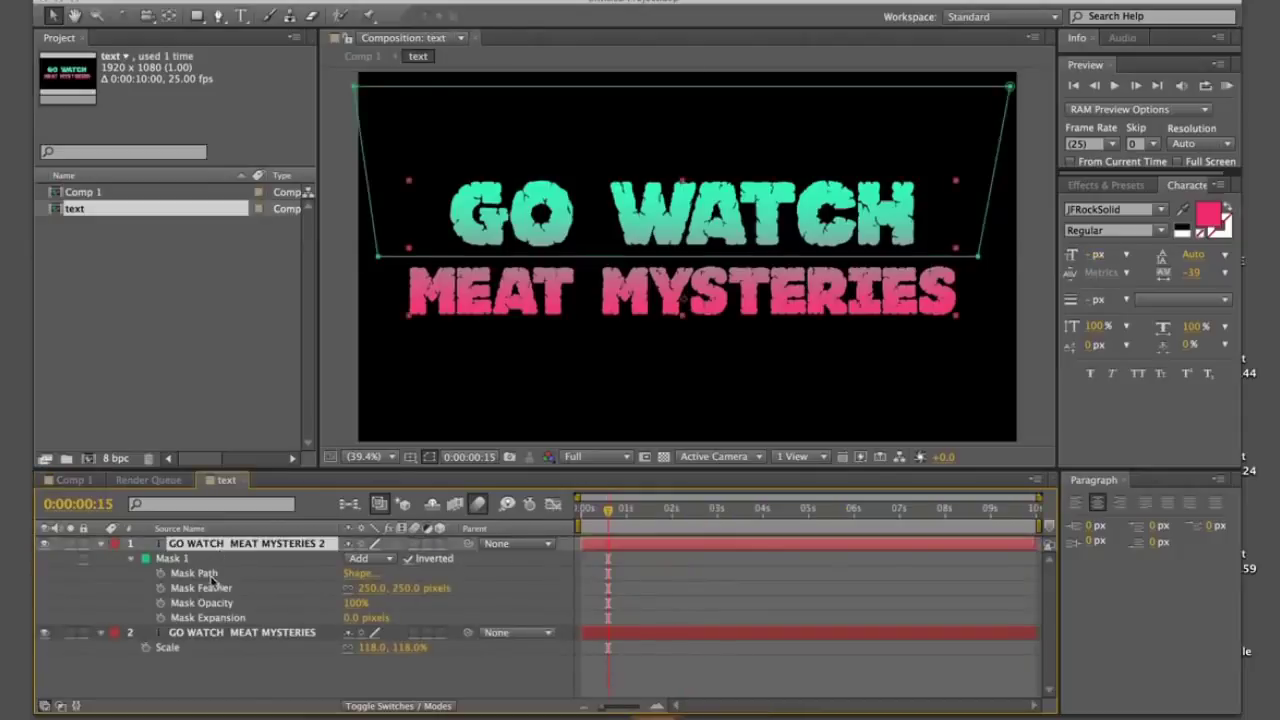
{"action": "key", "text": "ctrl+d"}
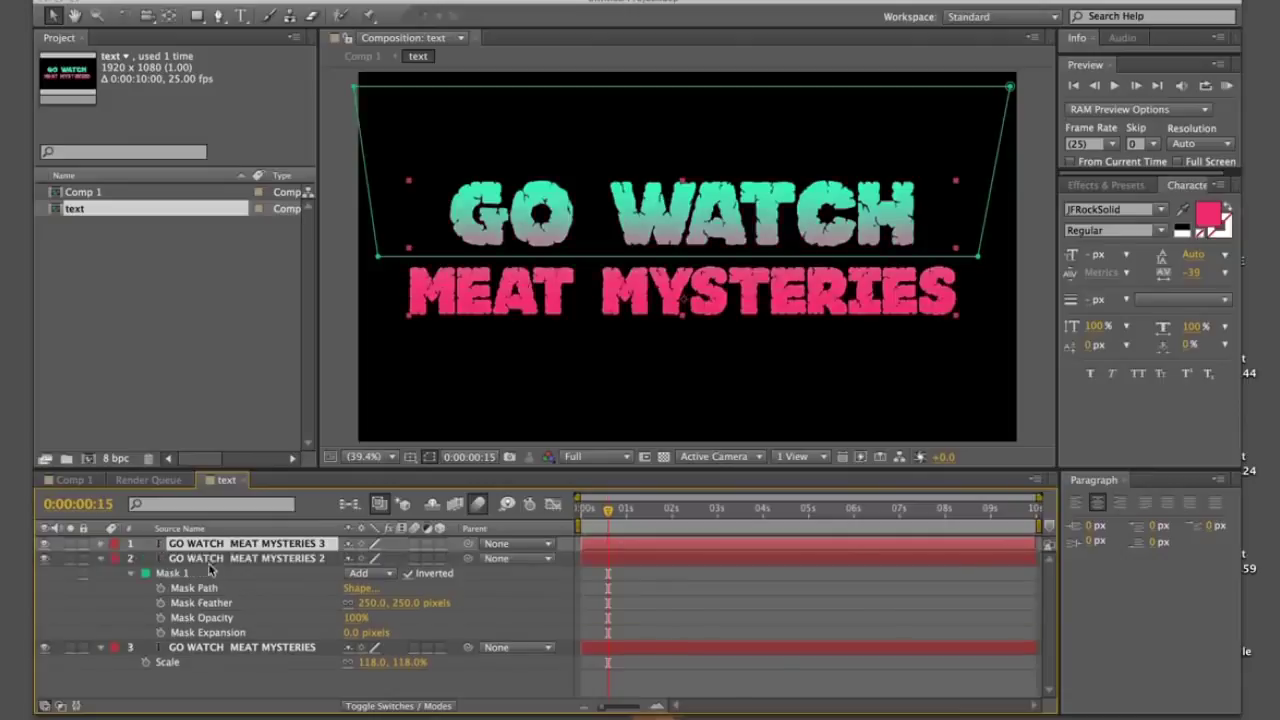
{"action": "key", "text": "u"}
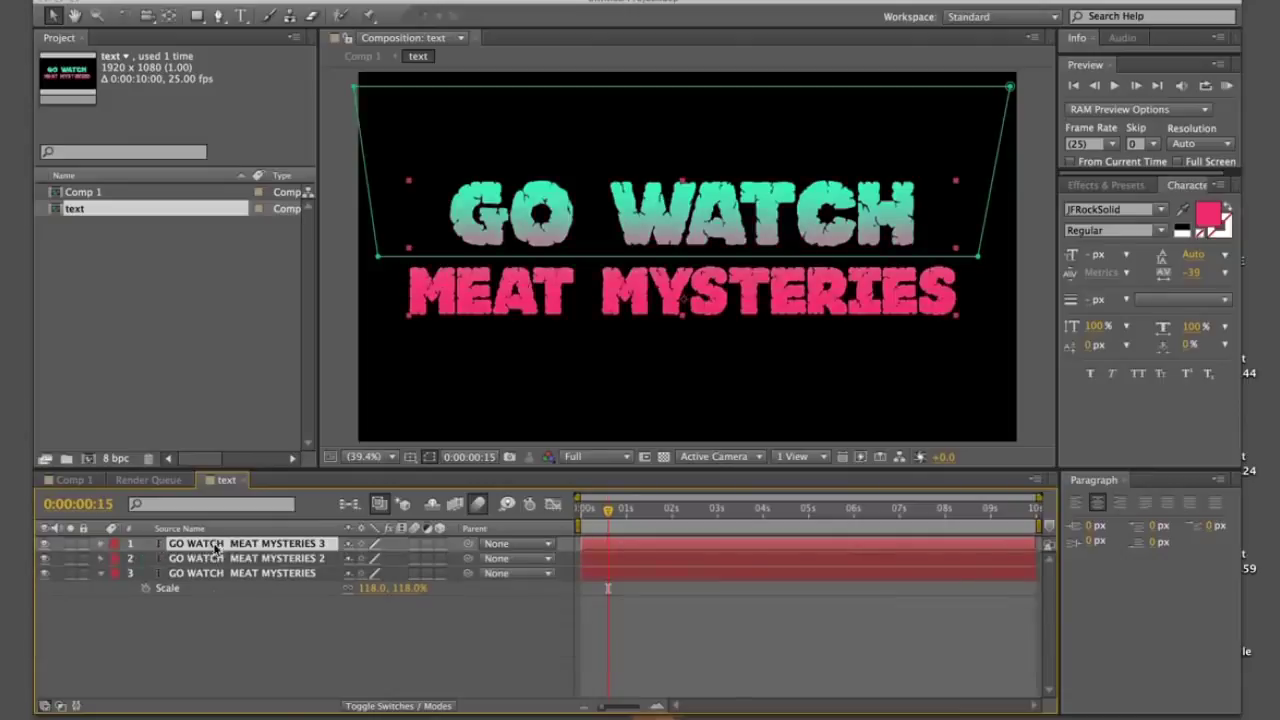
{"action": "key", "text": "m"}
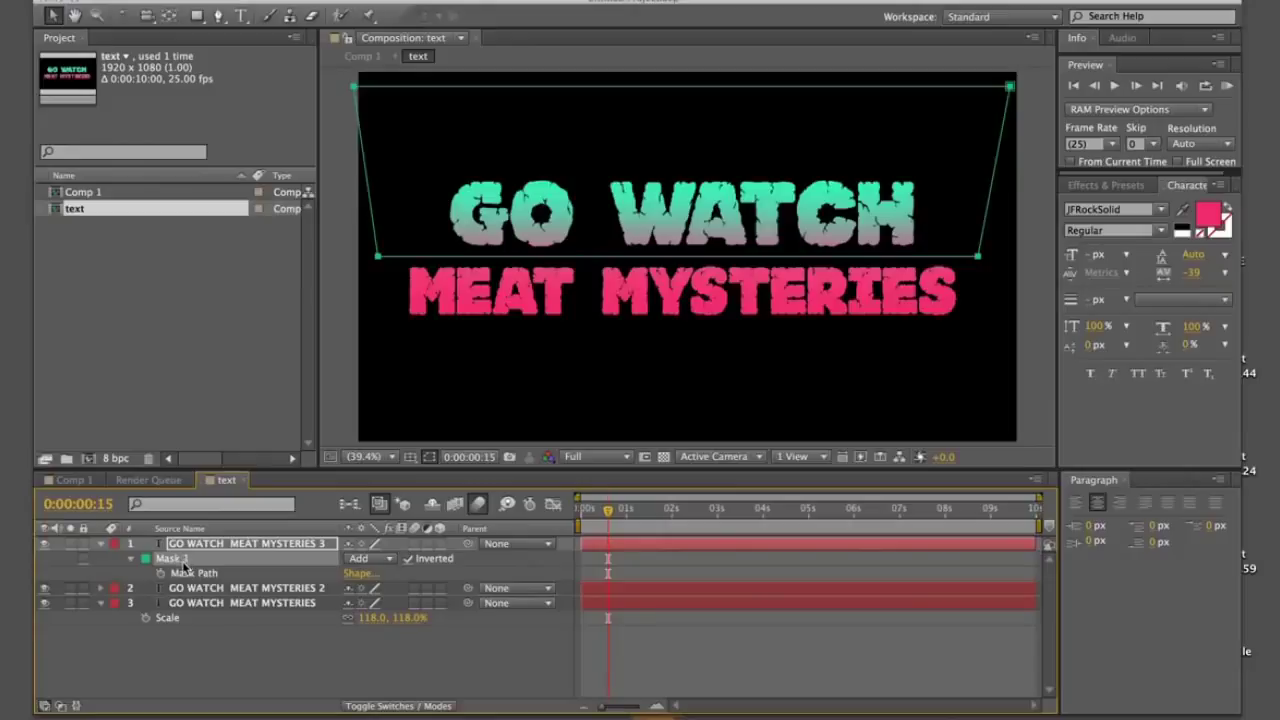
{"action": "key", "text": "Delete"}
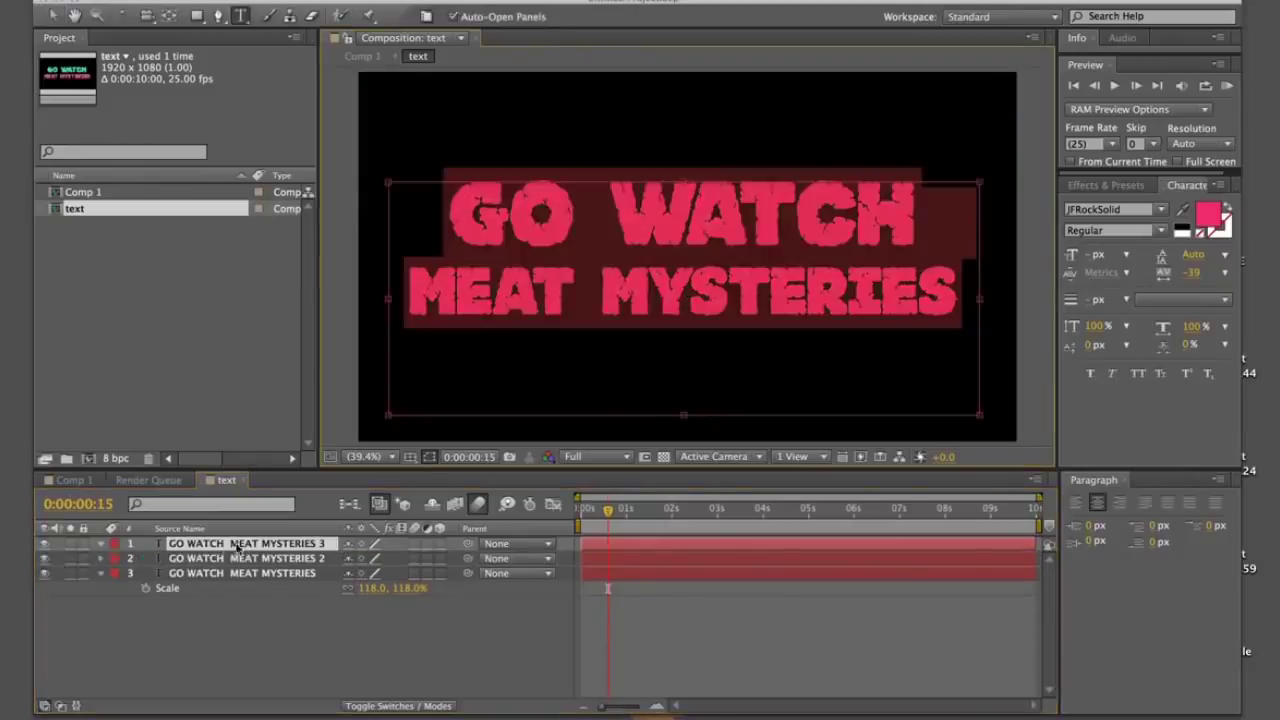
Recolour the unmasked top copy's text white.
{"action": "double_click", "coordinate": [245, 545]}
{"action": "left_click", "coordinate": [1207, 220]}
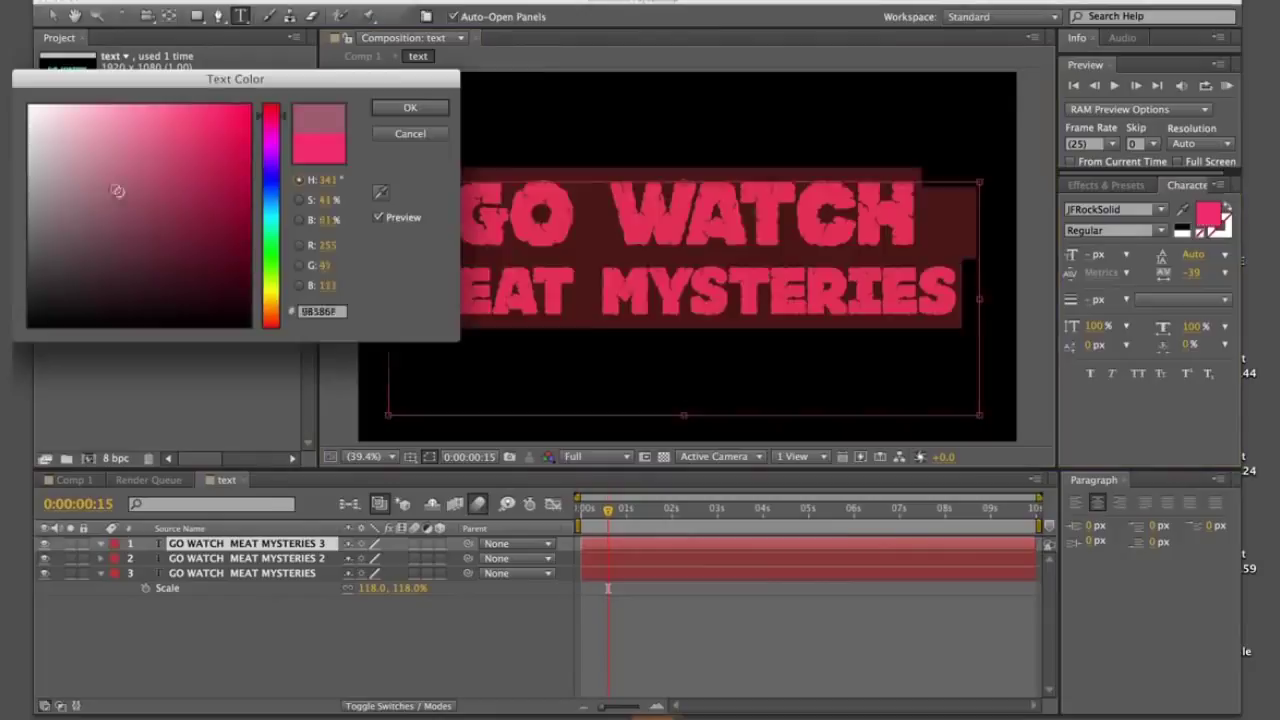
{"action": "left_click", "coordinate": [32, 96]}
{"action": "key", "text": "Return"}
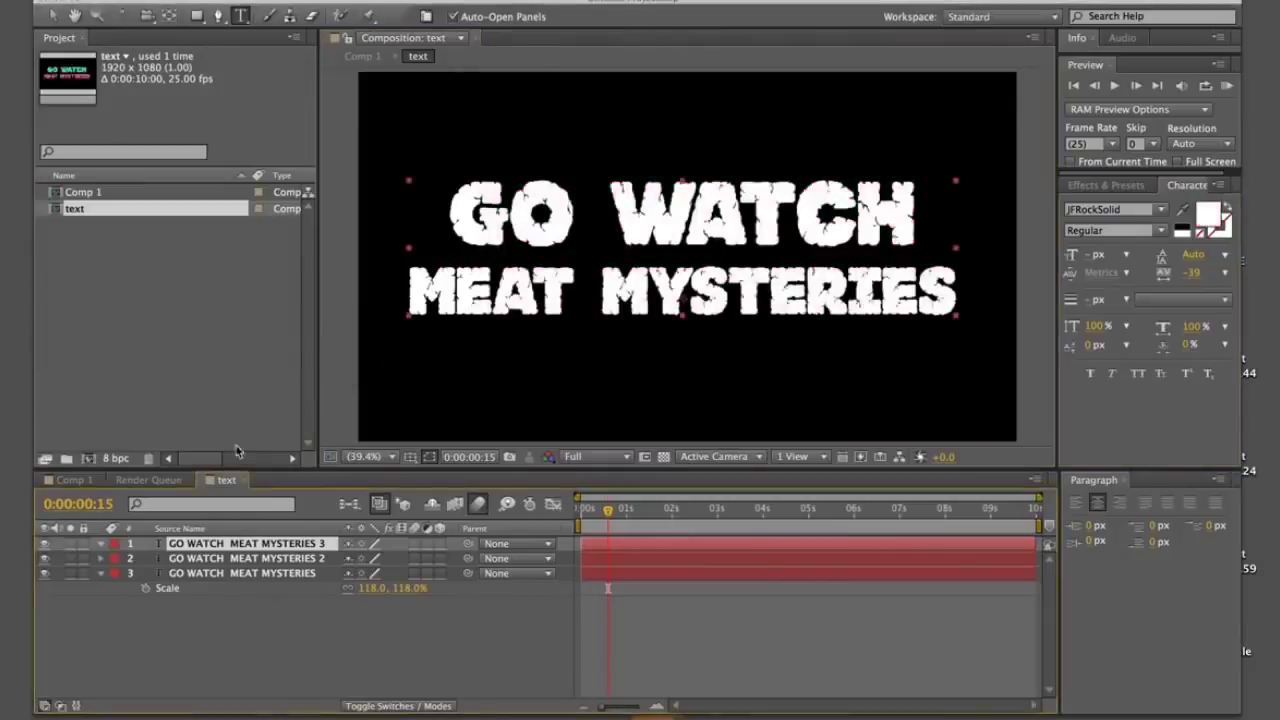
Draw a four-point slanted parallelogram mask on the white copy and adjust its bottom-left corner.
{"action": "left_click", "coordinate": [218, 16]}
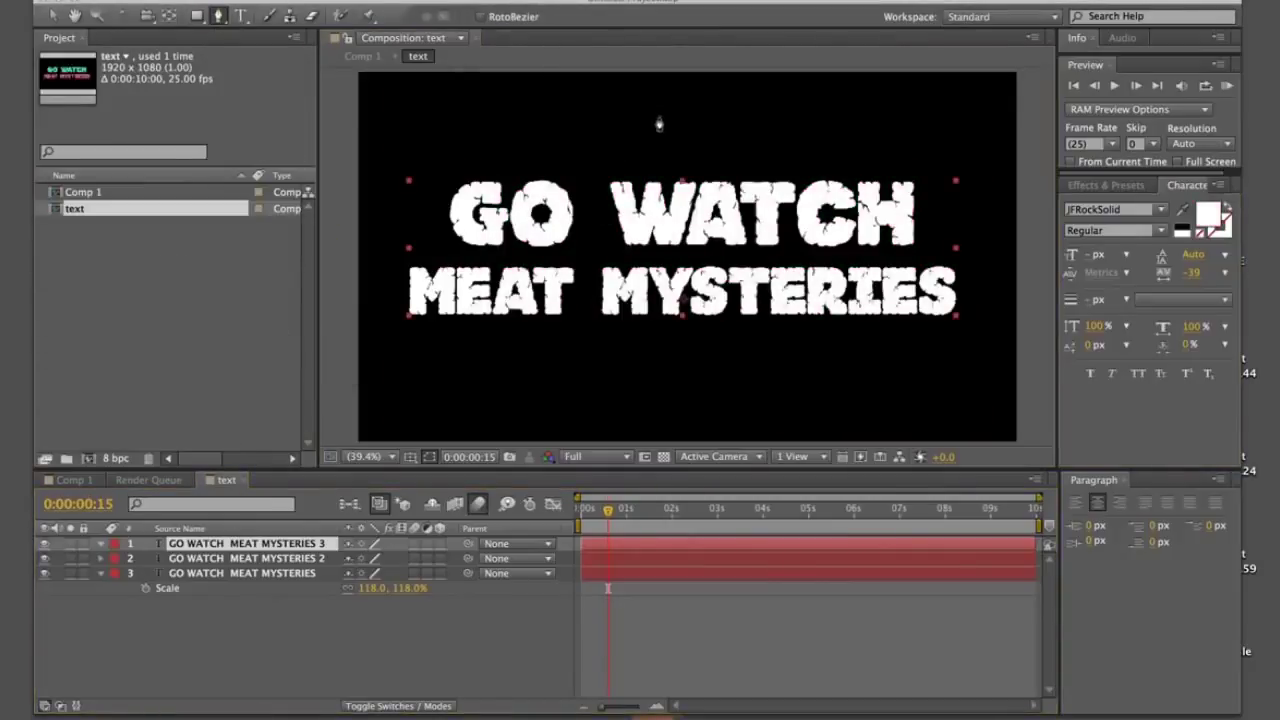
{"action": "left_click", "coordinate": [668, 80]}
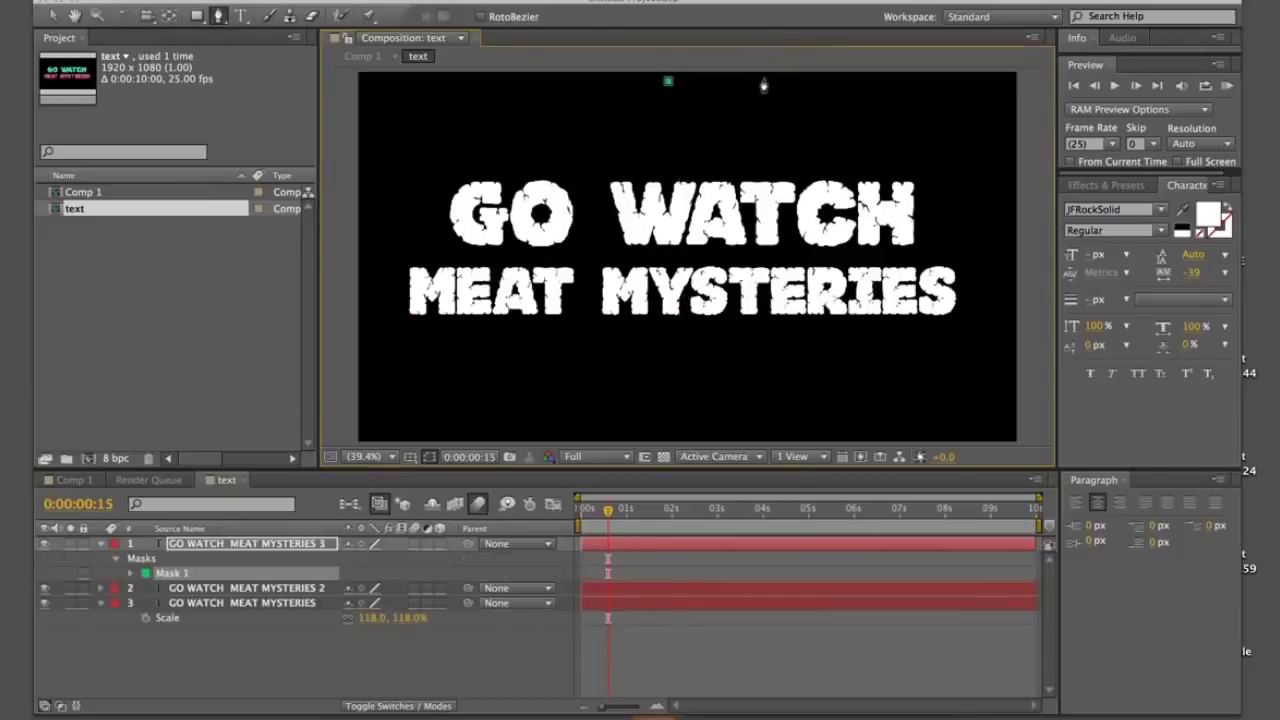
{"action": "left_click", "coordinate": [776, 77]}
{"action": "left_click", "coordinate": [652, 409]}
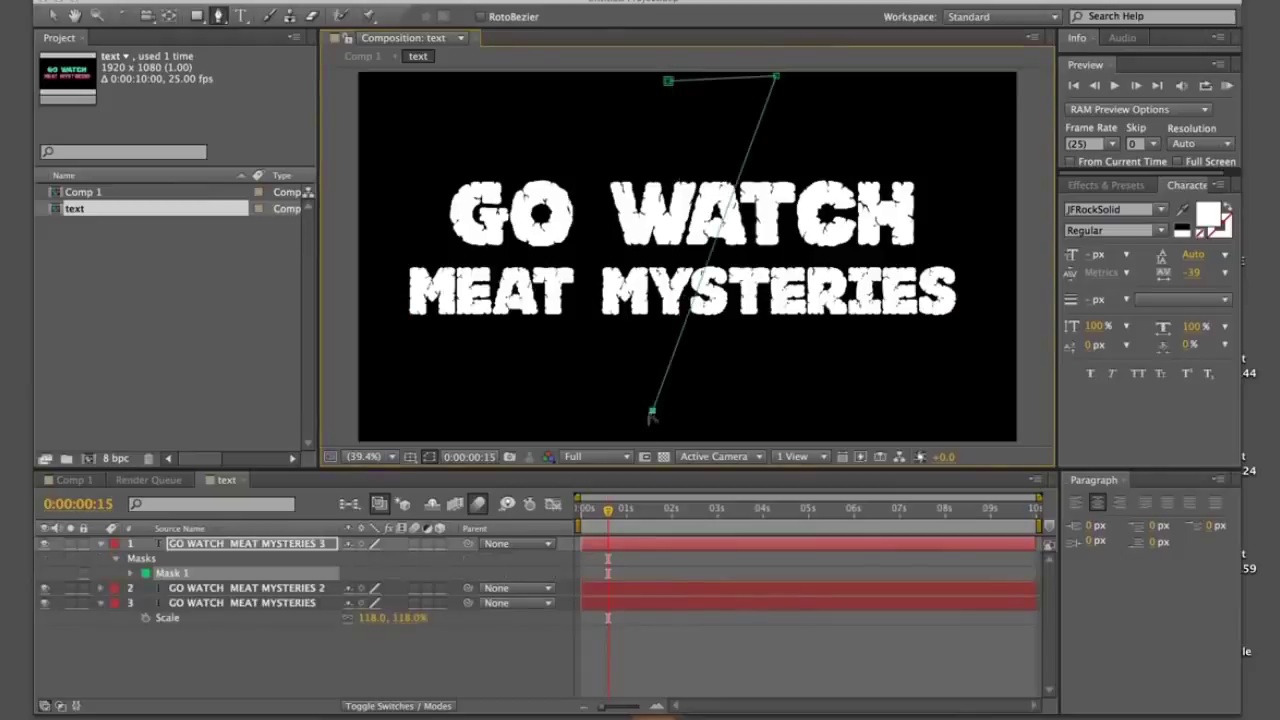
{"action": "left_click", "coordinate": [533, 406]}
{"action": "left_click", "coordinate": [668, 80]}
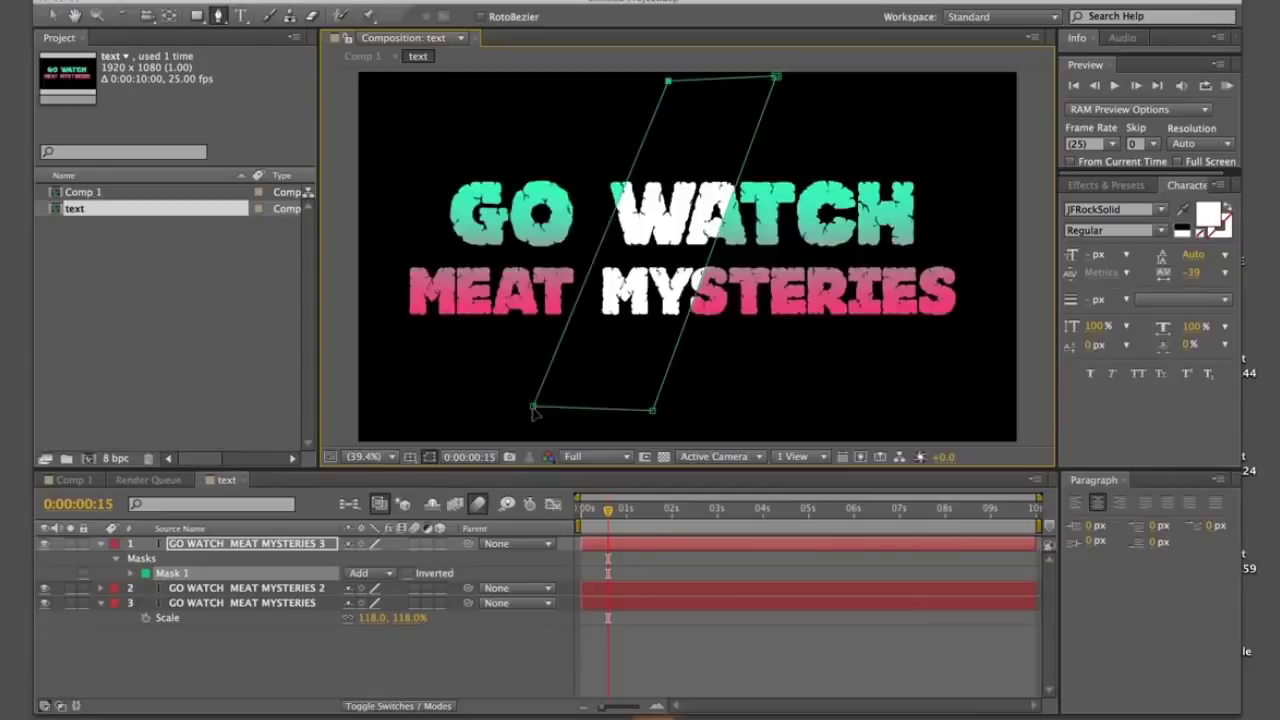
{"action": "left_click_drag", "start_coordinate": [533, 406], "coordinate": [560, 402]}
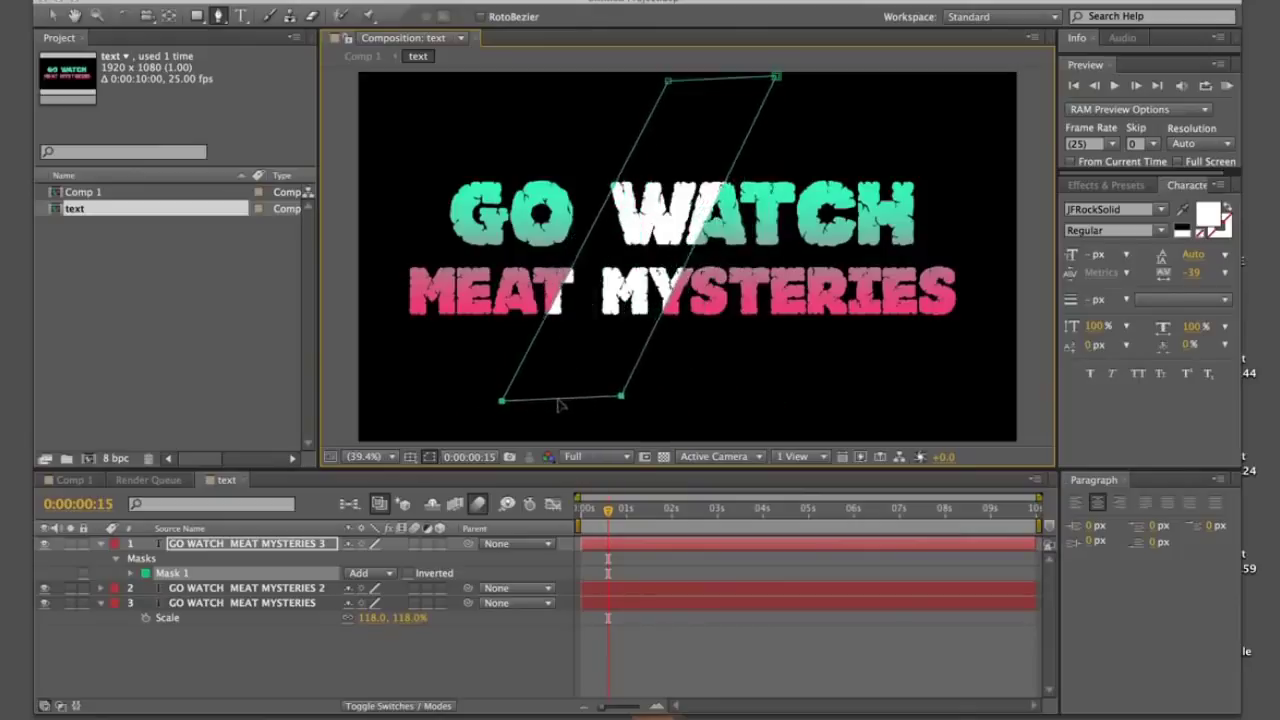
{"action": "left_click", "coordinate": [422, 661]}
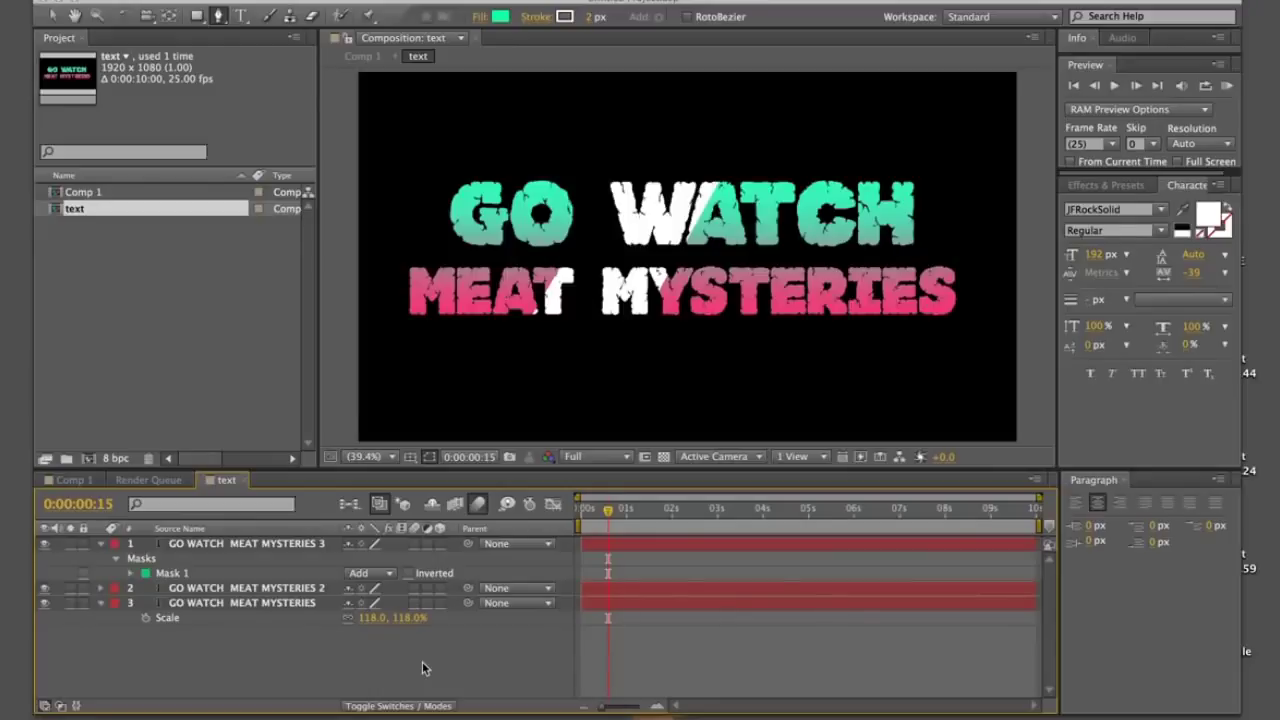
Check Comp 1 at 0:00:00:06, then return to the text precomp and show the white copy's mask.
{"action": "key", "text": "Tab"}
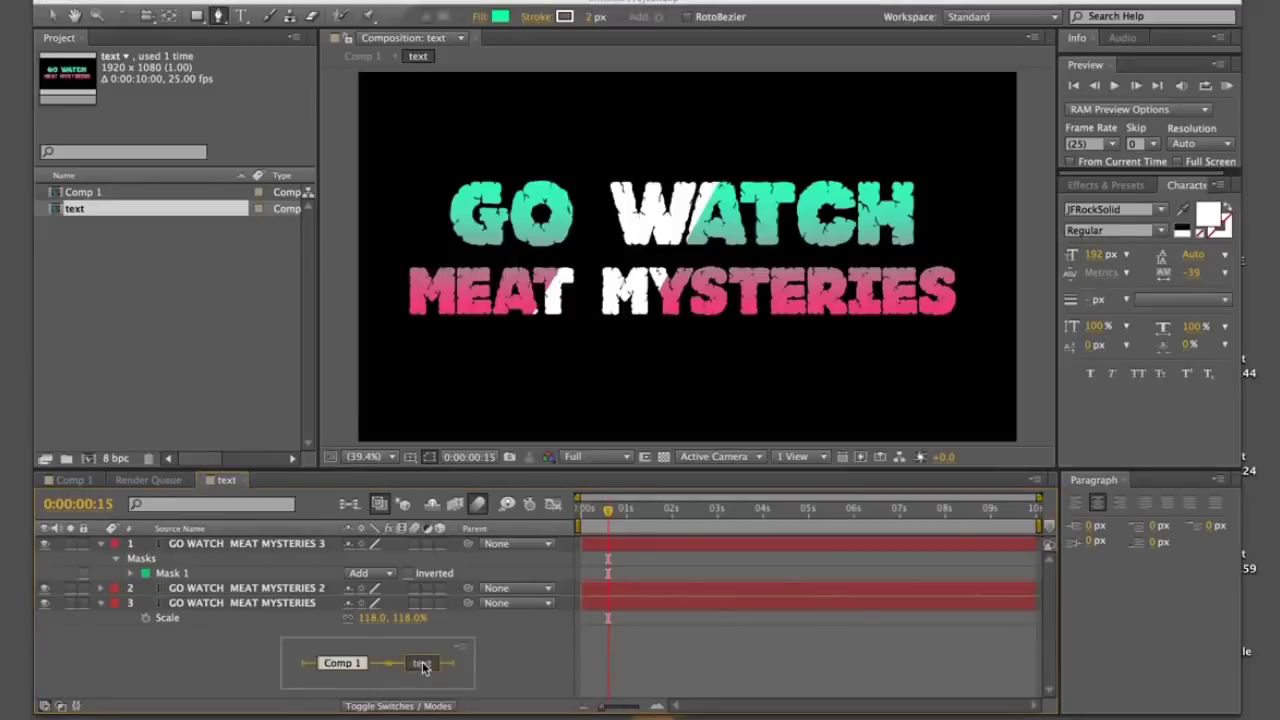
{"action": "key", "text": "Left"}
{"action": "key", "text": "Return"}
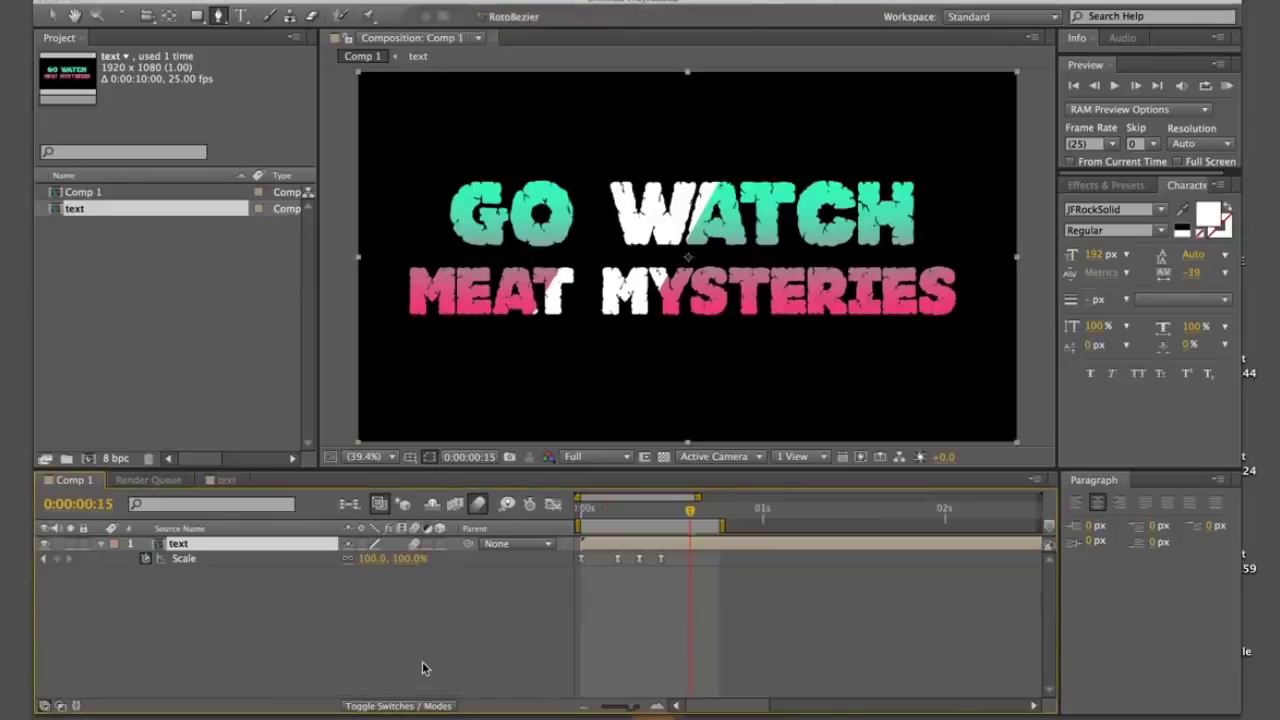
{"action": "left_click_drag", "start_coordinate": [688, 508], "coordinate": [929, 510]}
{"action": "key", "text": "Tab"}
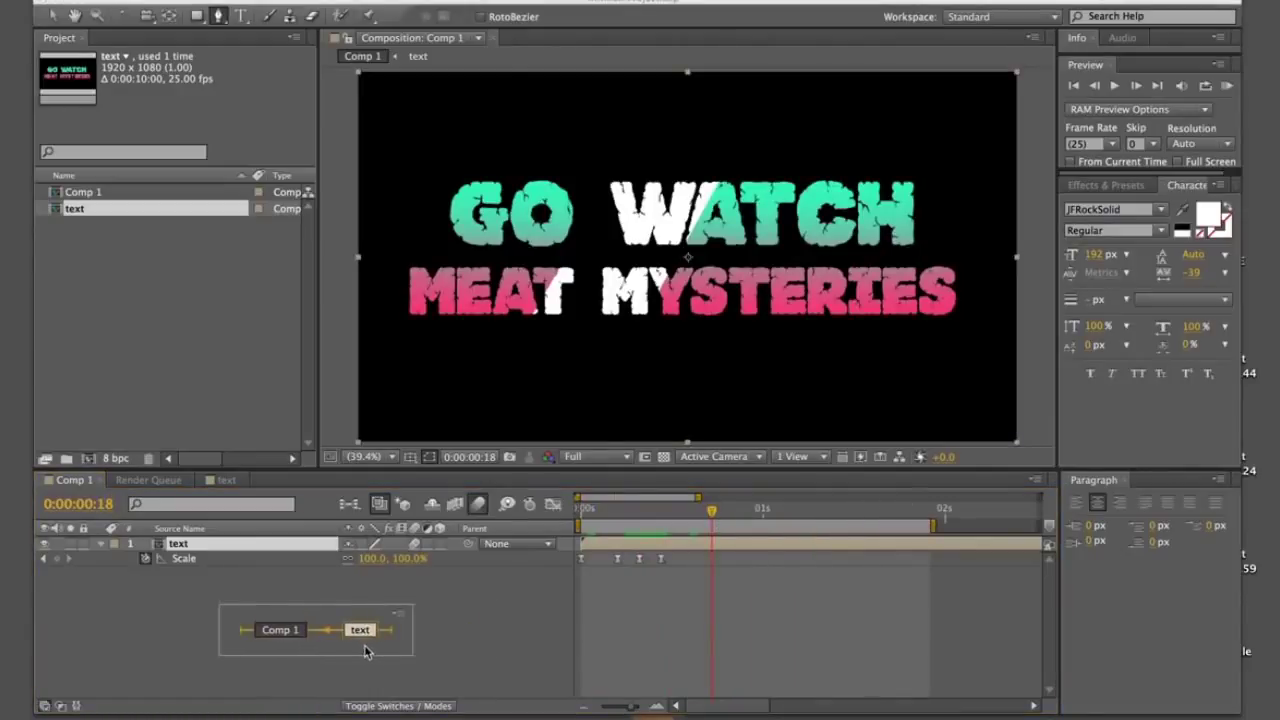
{"action": "left_click", "coordinate": [364, 648]}
{"action": "left_click", "coordinate": [238, 545]}
{"action": "key", "text": "m"}
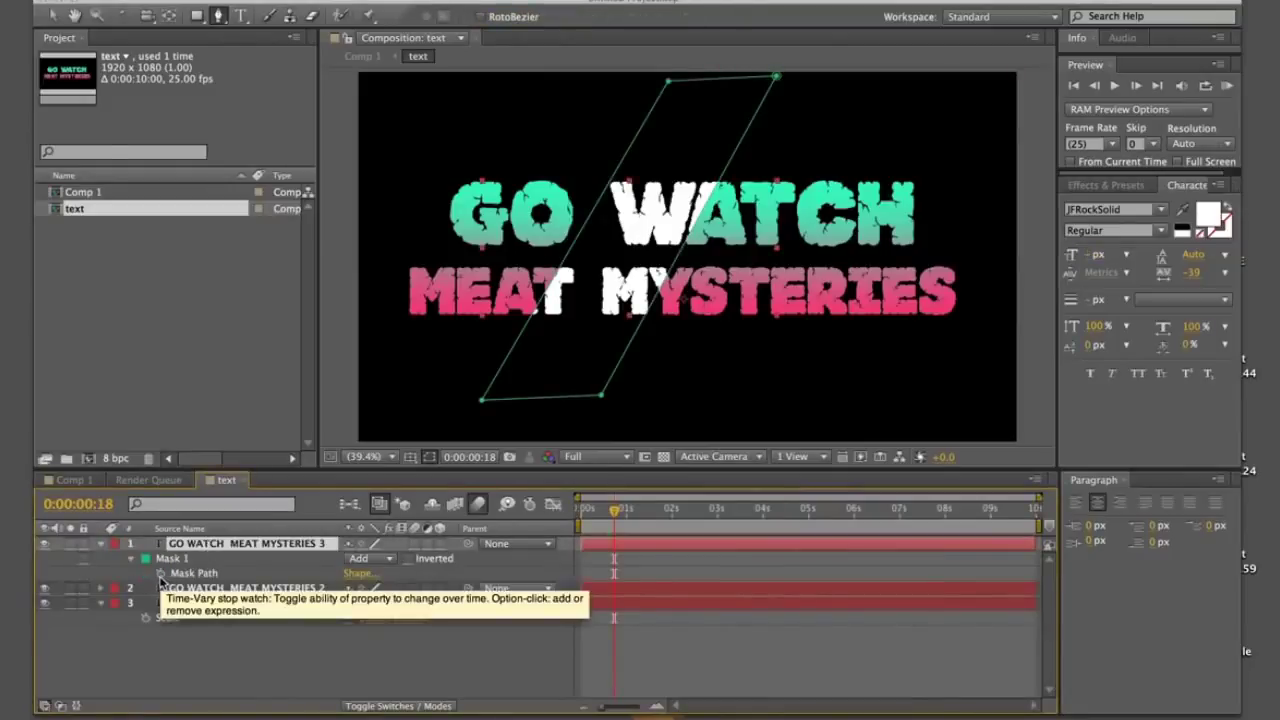
Keyframe the white copy's Mask Path with the band shifted left past the title.
{"action": "left_click", "coordinate": [160, 574]}
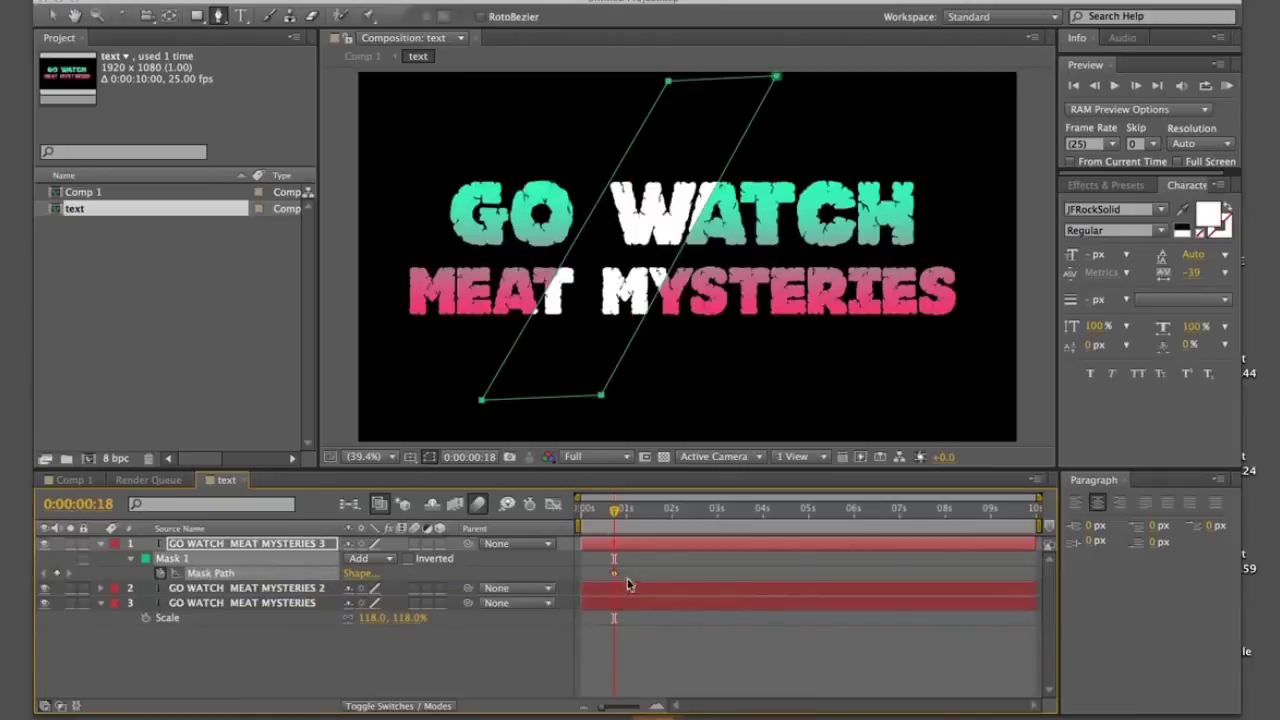
{"action": "key", "text": "shift+Left"}
{"action": "key", "text": "shift+Left"}
{"action": "key", "text": "shift+Left"}
{"action": "key", "text": "shift+Left"}
{"action": "key", "text": "shift+Left"}
{"action": "key", "text": "shift+Left"}
{"action": "key", "text": "shift+Left"}
{"action": "key", "text": "shift+Left"}
{"action": "key", "text": "shift+Left"}
{"action": "key", "text": "shift+Left"}
{"action": "key", "text": "shift+Left"}
{"action": "key", "text": "shift+Left"}
{"action": "key", "text": "shift+Left"}
{"action": "key", "text": "shift+Left"}
{"action": "key", "text": "shift+Left"}
{"action": "key", "text": "shift+Left"}
{"action": "key", "text": "shift+Left"}
{"action": "key", "text": "shift+Left"}
{"action": "key", "text": "shift+Left"}
{"action": "key", "text": "shift+Left"}
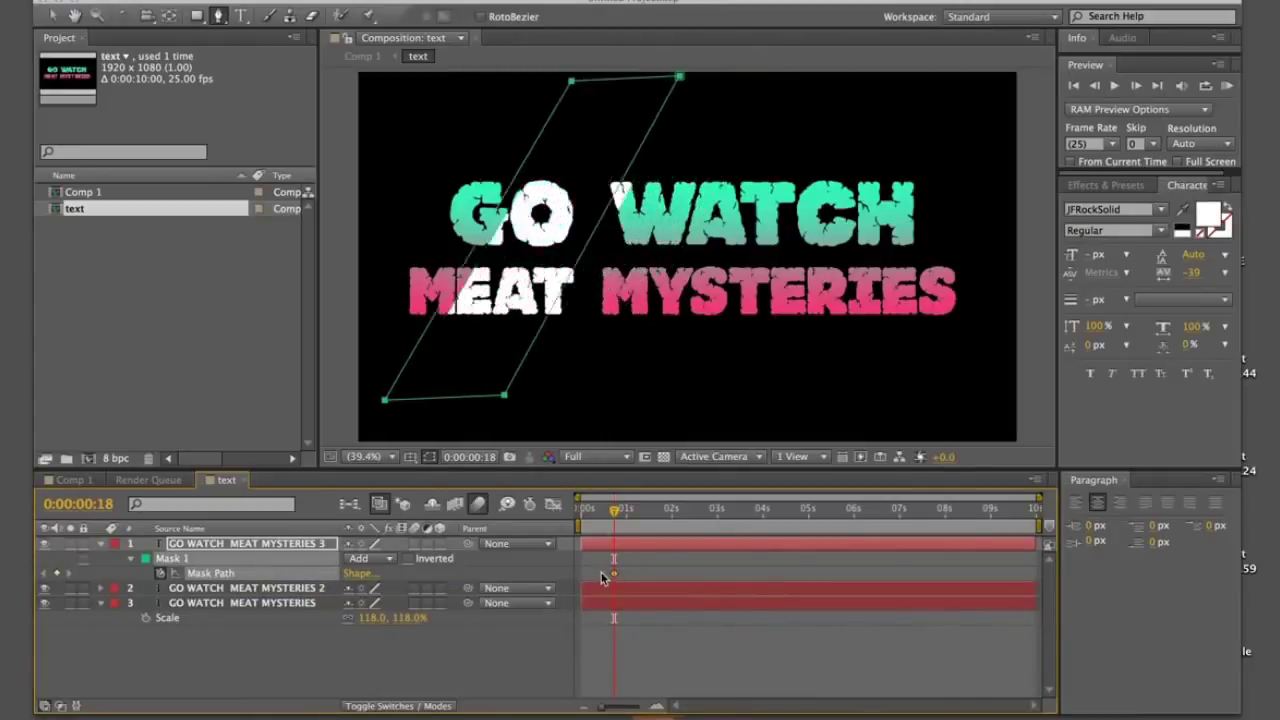
{"action": "key", "text": "shift+Left"}
{"action": "key", "text": "shift+Left"}
{"action": "key", "text": "shift+Left"}
{"action": "key", "text": "shift+Left"}
{"action": "key", "text": "shift+Left"}
{"action": "key", "text": "shift+Left"}
{"action": "key", "text": "shift+Left"}
{"action": "key", "text": "shift+Left"}
{"action": "key", "text": "shift+Left"}
{"action": "key", "text": "shift+Left"}
{"action": "key", "text": "shift+Left"}
{"action": "key", "text": "shift+Left"}
{"action": "key", "text": "shift+Left"}
{"action": "key", "text": "shift+Left"}
{"action": "key", "text": "shift+Left"}
{"action": "key", "text": "shift+Left"}
{"action": "key", "text": "shift+Left"}
{"action": "key", "text": "shift+Left"}
{"action": "key", "text": "shift+Left"}
{"action": "key", "text": "shift+Left"}
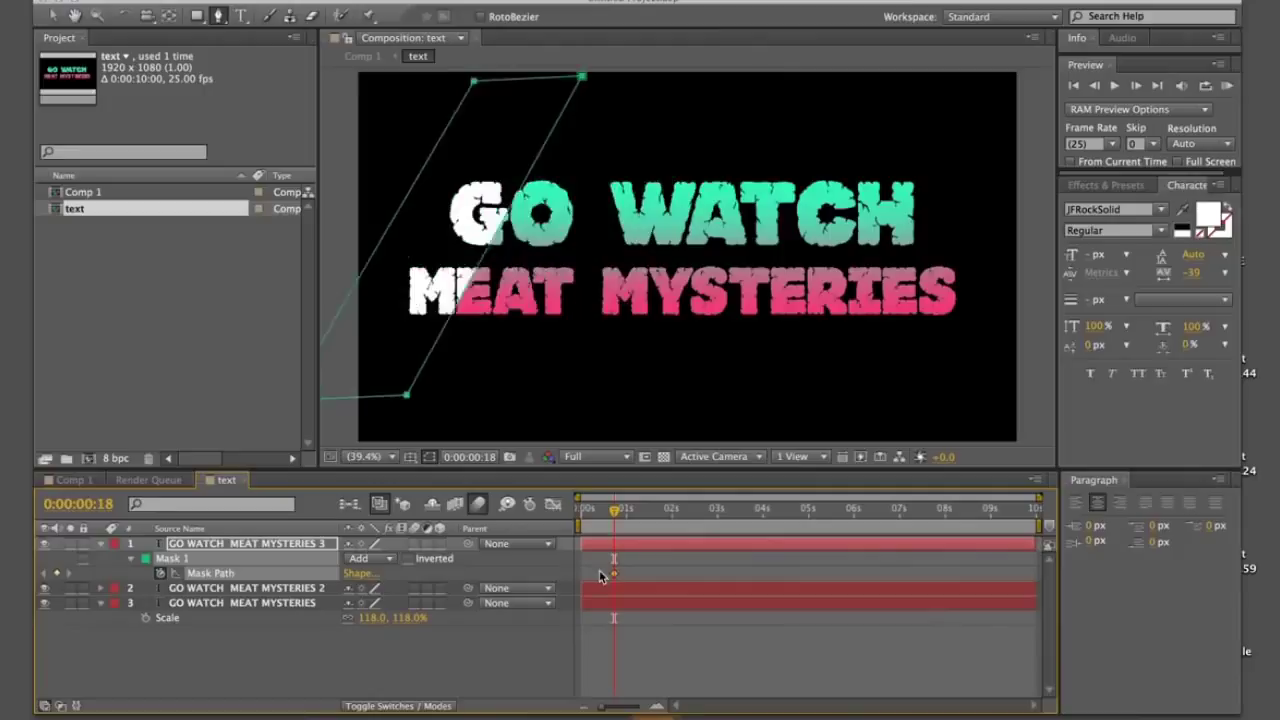
{"action": "key", "text": "shift+Left"}
{"action": "key", "text": "shift+Left"}
{"action": "key", "text": "shift+Left"}
{"action": "key", "text": "shift+Left"}
{"action": "key", "text": "shift+Left"}
{"action": "key", "text": "shift+Left"}
{"action": "key", "text": "shift+Left"}
{"action": "key", "text": "shift+Left"}
{"action": "key", "text": "shift+Left"}
{"action": "key", "text": "shift+Left"}
{"action": "key", "text": "shift+Left"}
{"action": "key", "text": "shift+Left"}
{"action": "key", "text": "shift+Left"}
{"action": "key", "text": "shift+Left"}
{"action": "key", "text": "shift+Left"}
{"action": "key", "text": "shift+Left"}
{"action": "key", "text": "shift+Left"}
{"action": "key", "text": "shift+Left"}
{"action": "key", "text": "shift+Left"}
{"action": "key", "text": "shift+Left"}
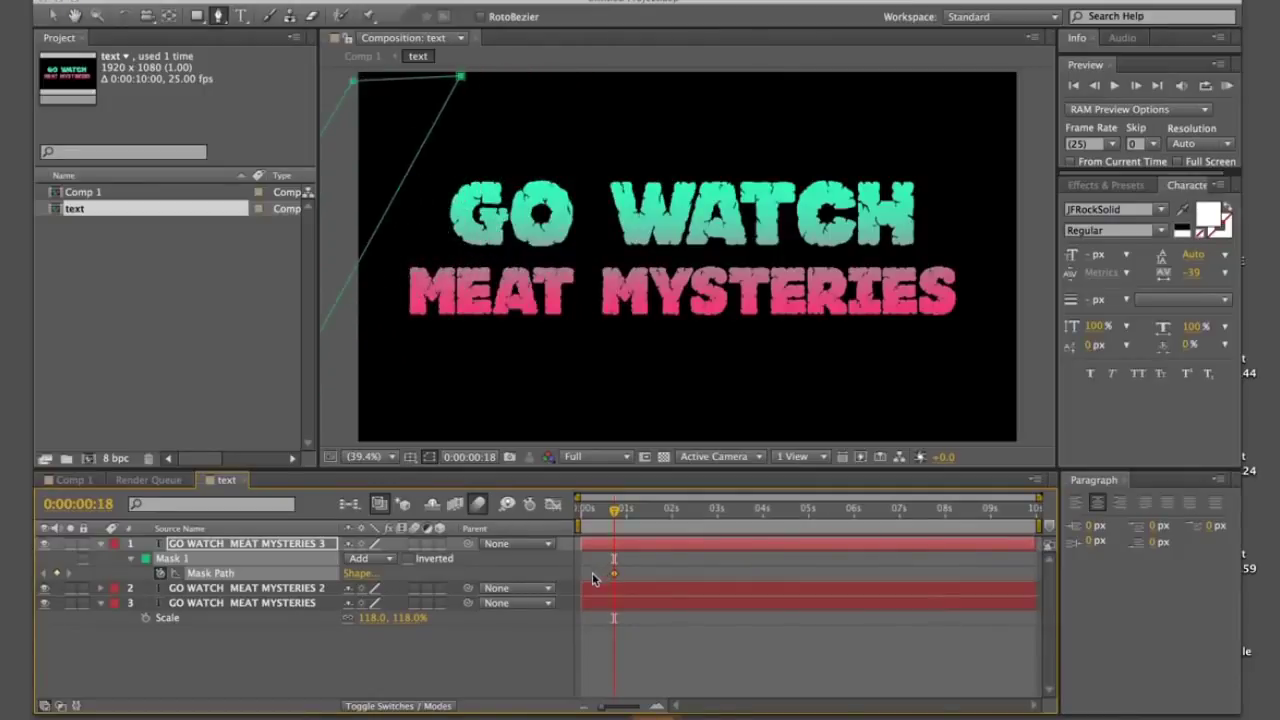
{"action": "key", "text": "shift+Left"}
{"action": "key", "text": "shift+Left"}
{"action": "key", "text": "shift+Left"}
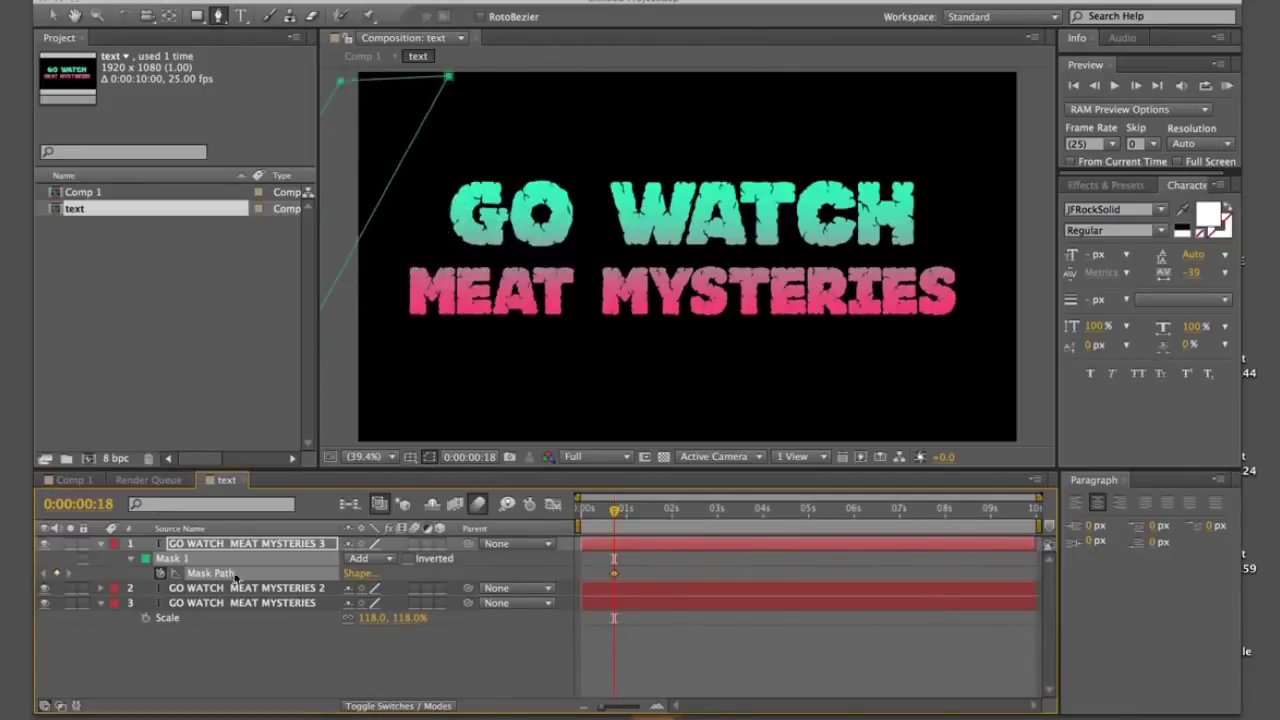
At 0:00:01:01, move the mask band right past the title's right edge.
{"action": "left_click", "coordinate": [652, 704]}
{"action": "key", "text": "Page_Down"}
{"action": "key", "text": "Page_Down"}
{"action": "key", "text": "Page_Down"}
{"action": "key", "text": "Page_Down"}
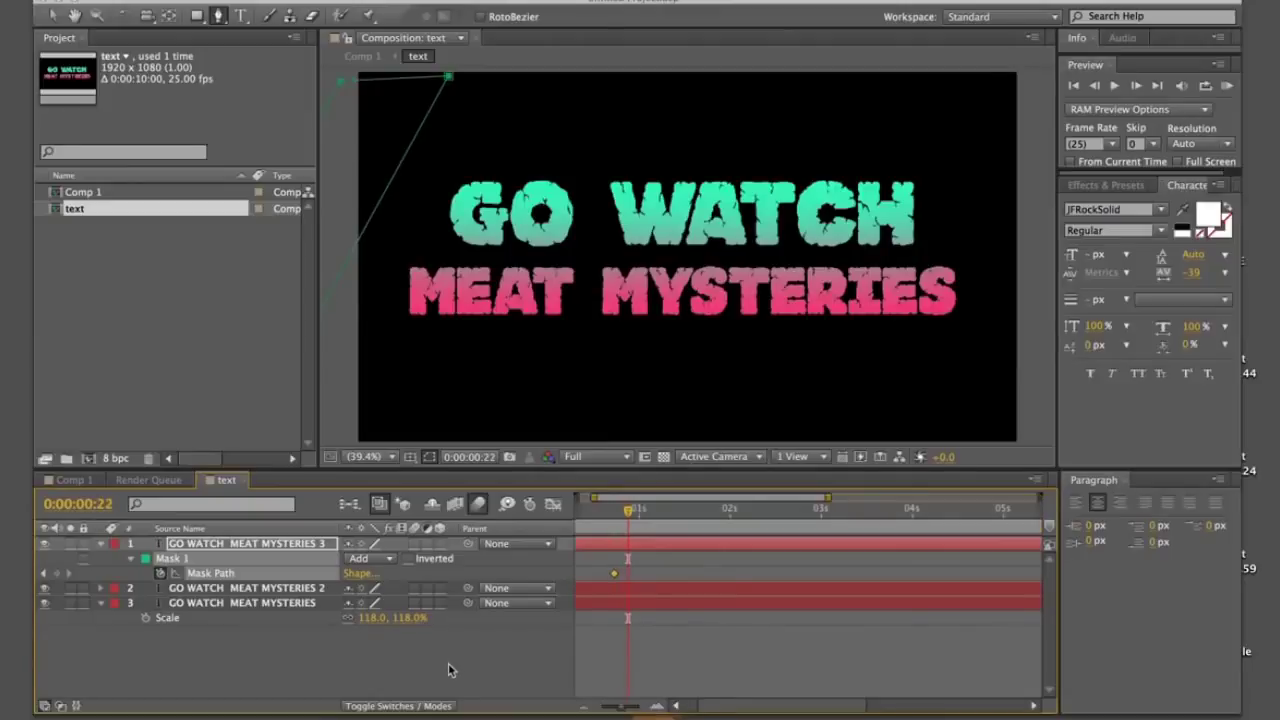
{"action": "key", "text": "Page_Down"}
{"action": "key", "text": "Page_Down"}
{"action": "key", "text": "Page_Down"}
{"action": "key", "text": "Page_Down"}
{"action": "key", "text": "shift+Right"}
{"action": "key", "text": "shift+Right"}
{"action": "key", "text": "shift+Right"}
{"action": "key", "text": "shift+Right"}
{"action": "key", "text": "shift+Right"}
{"action": "key", "text": "shift+Right"}
{"action": "key", "text": "shift+Right"}
{"action": "key", "text": "shift+Right"}
{"action": "key", "text": "shift+Right"}
{"action": "key", "text": "shift+Right"}
{"action": "key", "text": "shift+Right"}
{"action": "key", "text": "shift+Right"}
{"action": "key", "text": "shift+Right"}
{"action": "key", "text": "shift+Right"}
{"action": "key", "text": "shift+Right"}
{"action": "key", "text": "shift+Right"}
{"action": "key", "text": "shift+Right"}
{"action": "key", "text": "shift+Right"}
{"action": "key", "text": "shift+Right"}
{"action": "key", "text": "shift+Right"}
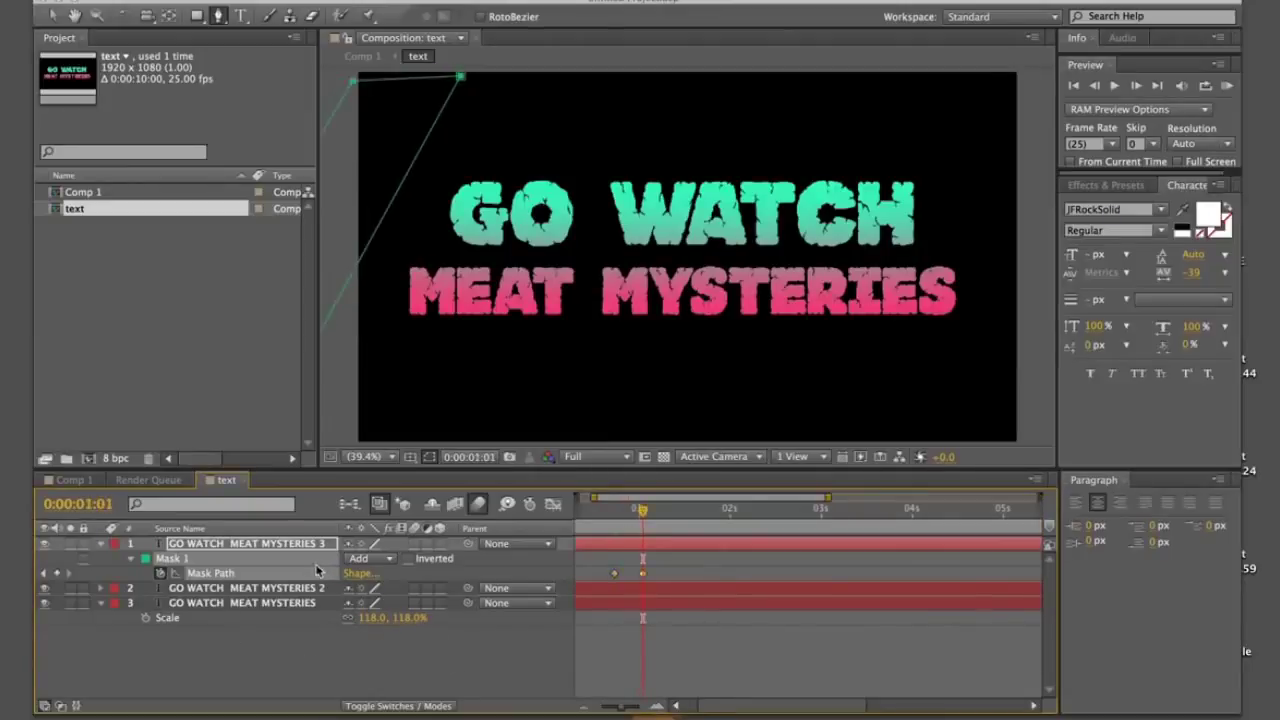
{"action": "key", "text": "shift+Right"}
{"action": "key", "text": "shift+Right"}
{"action": "key", "text": "shift+Right"}
{"action": "key", "text": "shift+Right"}
{"action": "key", "text": "shift+Right"}
{"action": "key", "text": "shift+Right"}
{"action": "key", "text": "shift+Right"}
{"action": "key", "text": "shift+Right"}
{"action": "key", "text": "shift+Right"}
{"action": "key", "text": "shift+Right"}
{"action": "key", "text": "shift+Right"}
{"action": "key", "text": "shift+Right"}
{"action": "key", "text": "shift+Right"}
{"action": "key", "text": "shift+Right"}
{"action": "key", "text": "shift+Right"}
{"action": "key", "text": "shift+Right"}
{"action": "key", "text": "shift+Right"}
{"action": "key", "text": "shift+Right"}
{"action": "key", "text": "shift+Right"}
{"action": "key", "text": "shift+Right"}
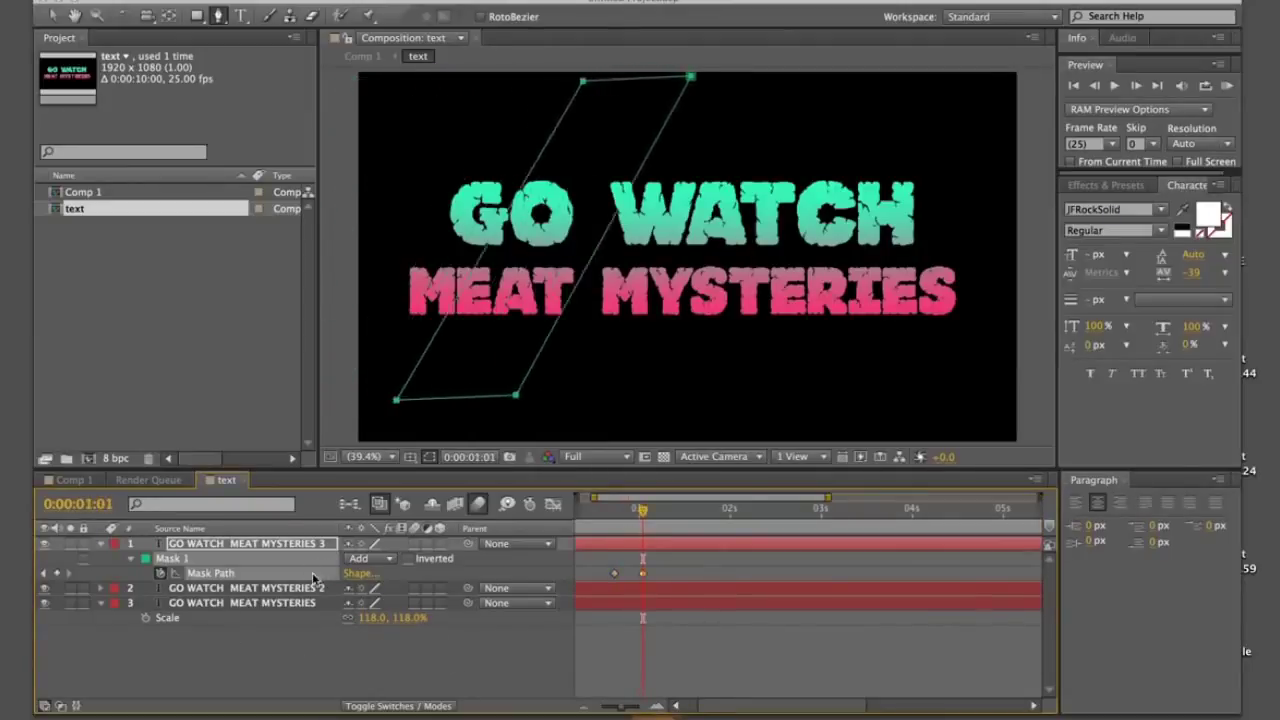
{"action": "key", "text": "shift+Right"}
{"action": "key", "text": "shift+Right"}
{"action": "key", "text": "shift+Right"}
{"action": "key", "text": "shift+Right"}
{"action": "key", "text": "shift+Right"}
{"action": "key", "text": "shift+Right"}
{"action": "key", "text": "shift+Right"}
{"action": "key", "text": "shift+Right"}
{"action": "key", "text": "shift+Right"}
{"action": "key", "text": "shift+Right"}
{"action": "key", "text": "shift+Right"}
{"action": "key", "text": "shift+Right"}
{"action": "key", "text": "shift+Right"}
{"action": "key", "text": "shift+Right"}
{"action": "key", "text": "shift+Right"}
{"action": "key", "text": "shift+Right"}
{"action": "key", "text": "shift+Right"}
{"action": "key", "text": "shift+Right"}
{"action": "key", "text": "shift+Right"}
{"action": "key", "text": "shift+Right"}
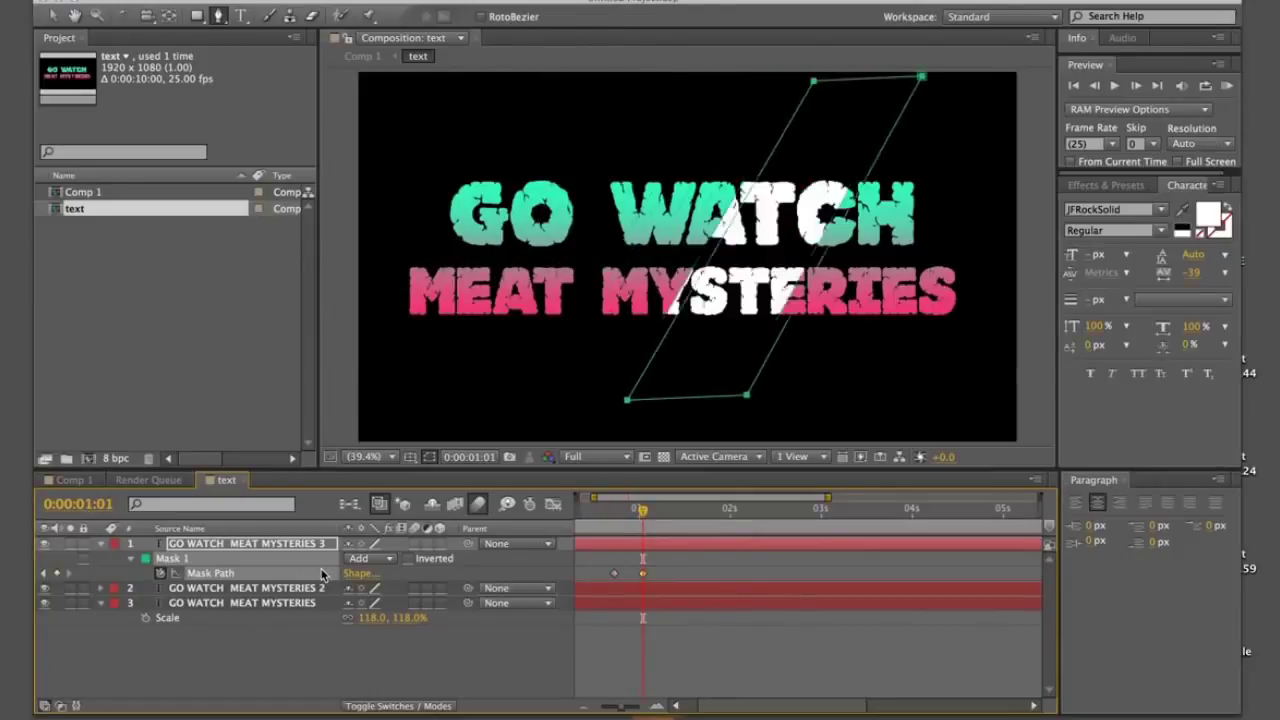
{"action": "key", "text": "shift+Right"}
{"action": "key", "text": "shift+Right"}
{"action": "key", "text": "shift+Right"}
{"action": "key", "text": "shift+Right"}
{"action": "key", "text": "shift+Right"}
{"action": "key", "text": "shift+Right"}
{"action": "key", "text": "shift+Right"}
{"action": "key", "text": "shift+Right"}
{"action": "key", "text": "shift+Right"}
{"action": "key", "text": "shift+Right"}
{"action": "key", "text": "shift+Right"}
{"action": "key", "text": "shift+Right"}
{"action": "key", "text": "shift+Right"}
{"action": "key", "text": "shift+Right"}
{"action": "key", "text": "shift+Right"}
{"action": "key", "text": "shift+Right"}
{"action": "key", "text": "shift+Right"}
{"action": "key", "text": "shift+Right"}
{"action": "key", "text": "shift+Right"}
{"action": "key", "text": "shift+Right"}
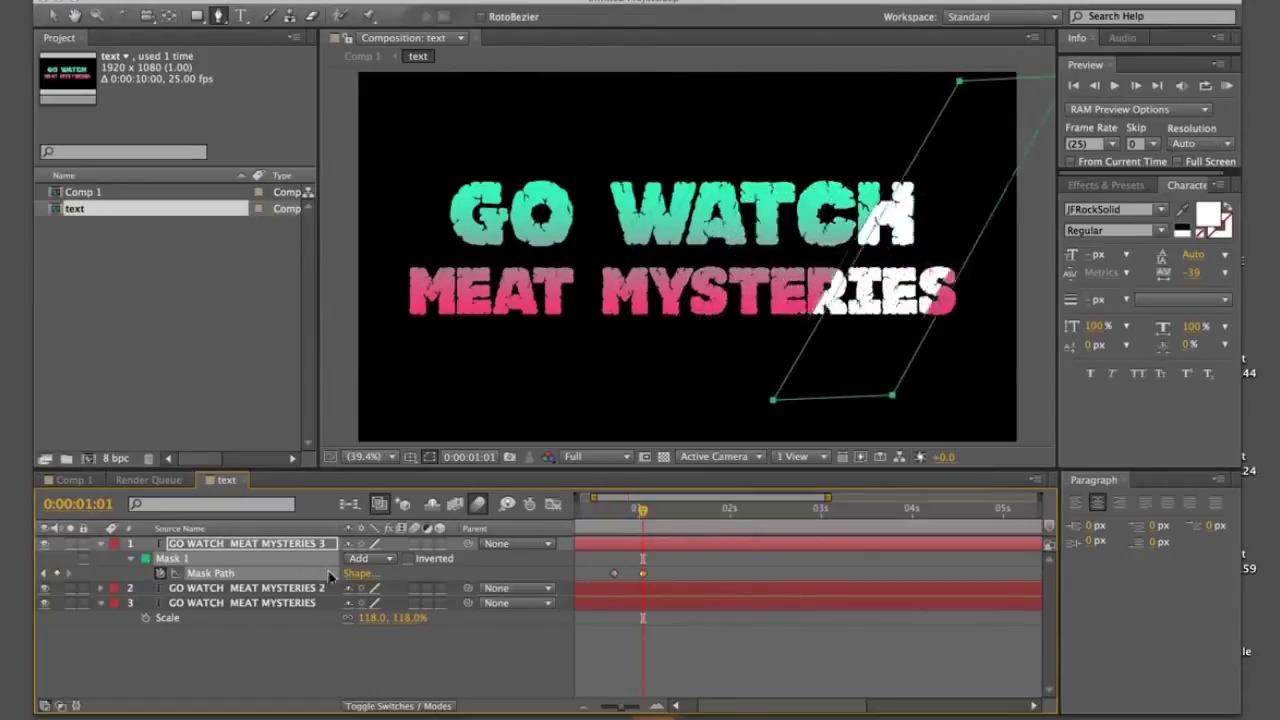
{"action": "key", "text": "shift+Right"}
{"action": "key", "text": "shift+Right"}
{"action": "key", "text": "shift+Right"}
{"action": "key", "text": "shift+Right"}
{"action": "key", "text": "shift+Right"}
{"action": "key", "text": "shift+Right"}
{"action": "key", "text": "shift+Right"}
{"action": "key", "text": "shift+Right"}
{"action": "key", "text": "shift+Right"}
{"action": "key", "text": "shift+Right"}
{"action": "key", "text": "shift+Right"}
{"action": "key", "text": "shift+Right"}
{"action": "key", "text": "shift+Right"}
{"action": "key", "text": "shift+Right"}
{"action": "key", "text": "shift+Right"}
{"action": "key", "text": "shift+Right"}
{"action": "key", "text": "shift+Right"}
{"action": "key", "text": "shift+Right"}
{"action": "key", "text": "shift+Right"}
{"action": "key", "text": "shift+Right"}
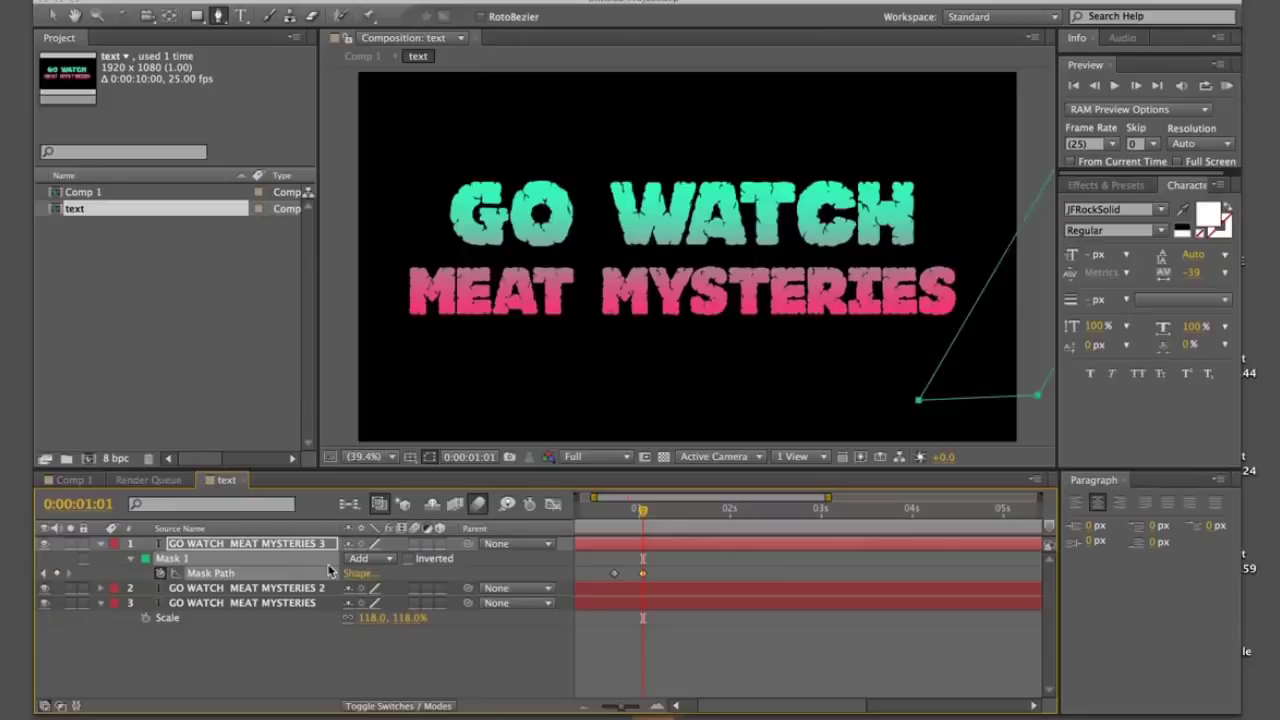
End the work area there, shift the second Mask Path keyframe slightly later, and preview the sweep.
{"action": "left_click_drag", "start_coordinate": [642, 510], "coordinate": [678, 517]}
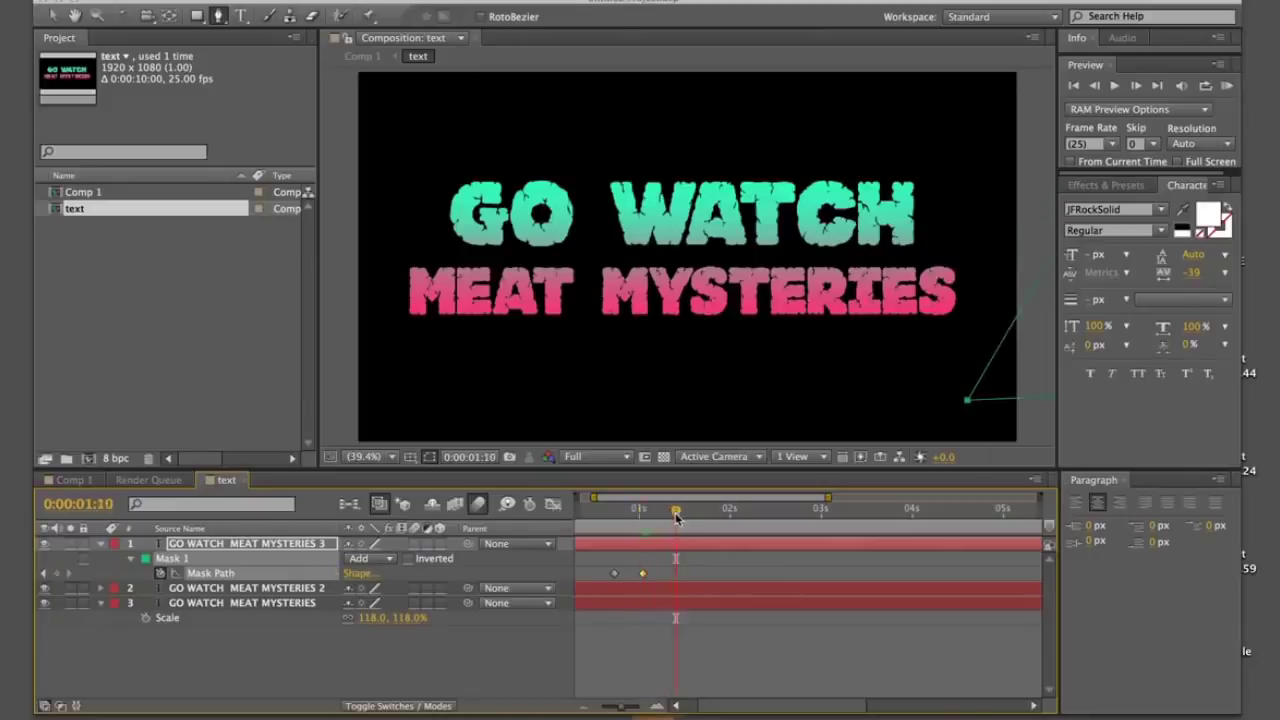
{"action": "key", "text": "n"}
{"action": "key", "text": "KP_0"}
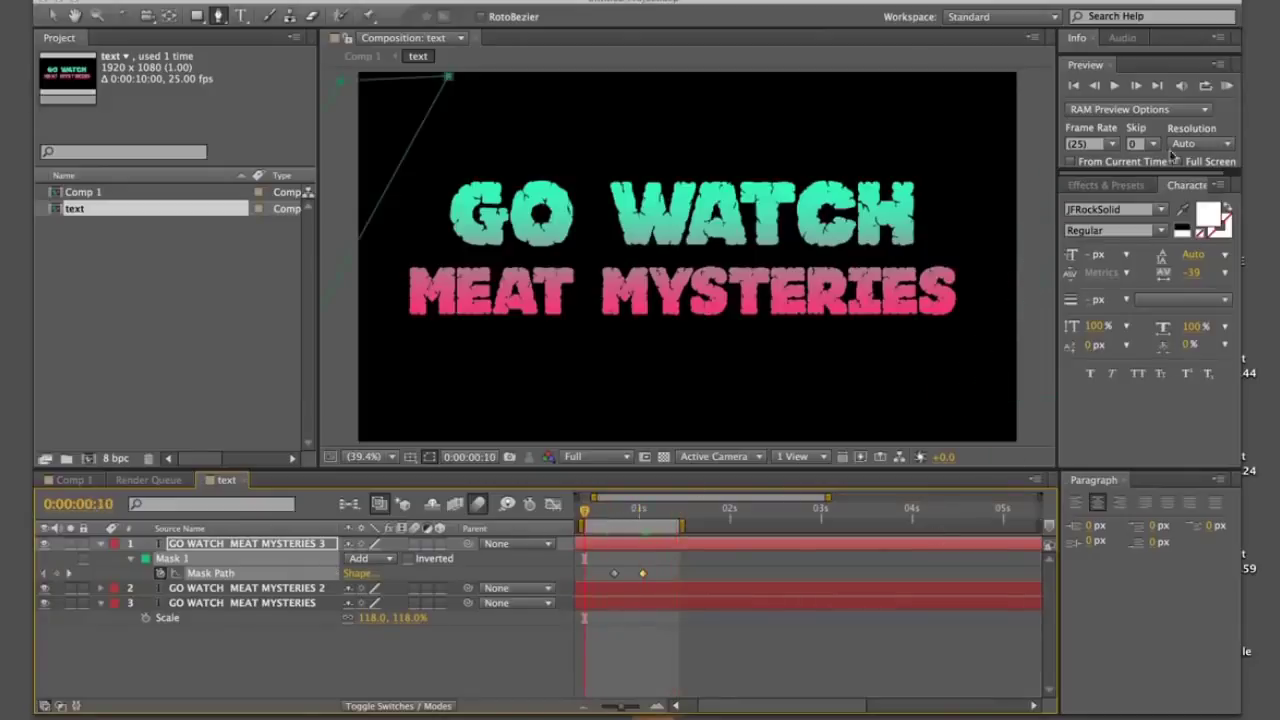
{"action": "left_click", "coordinate": [1227, 85]}
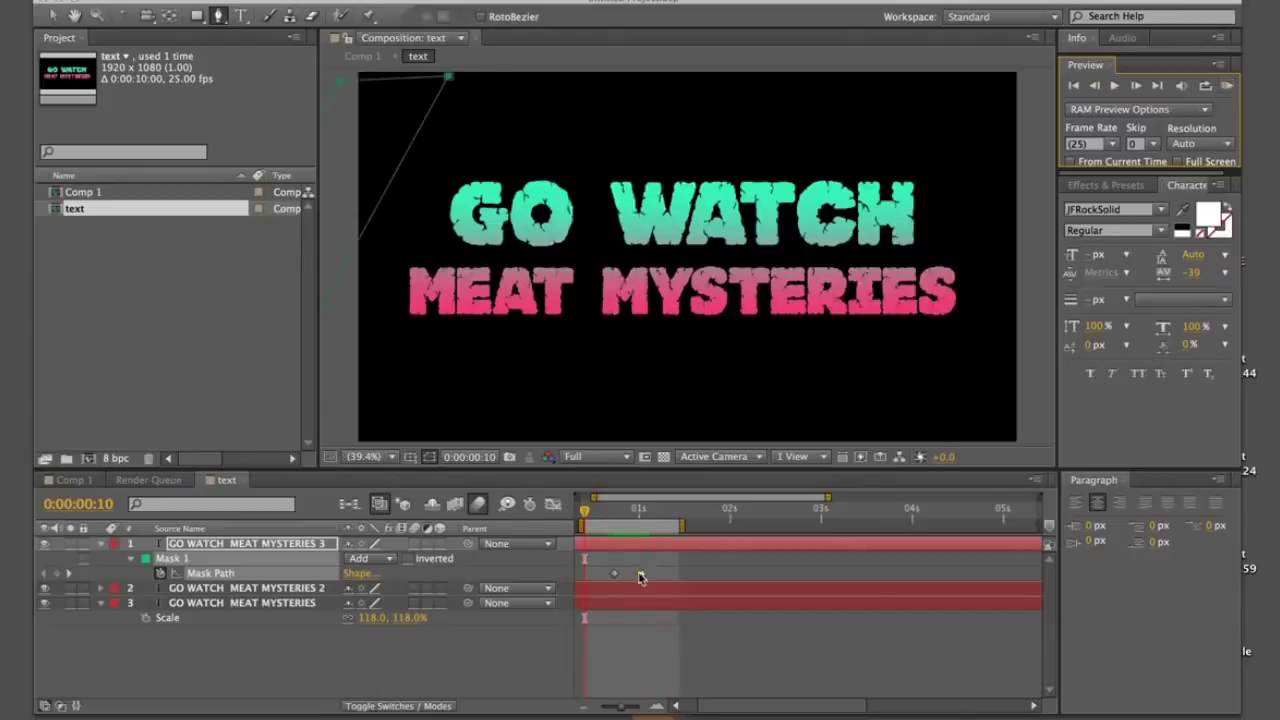
{"action": "left_click_drag", "start_coordinate": [641, 578], "coordinate": [650, 578]}
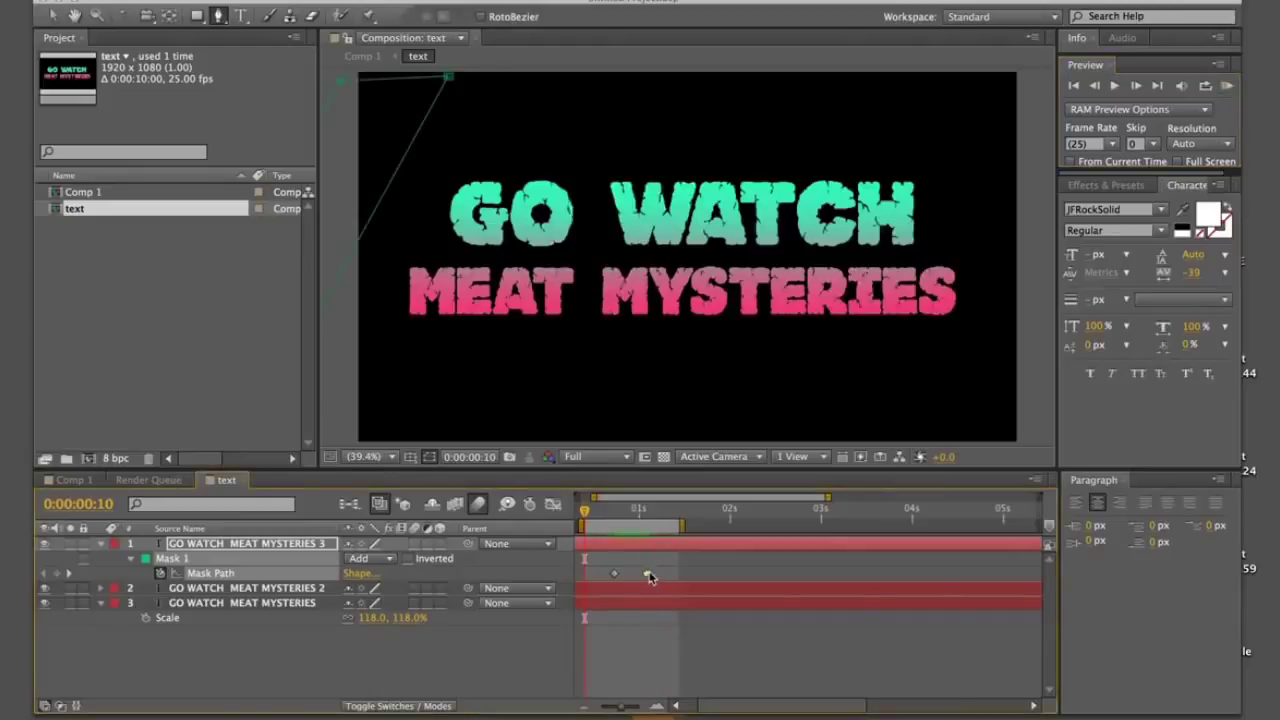
{"action": "left_click", "coordinate": [1227, 86]}
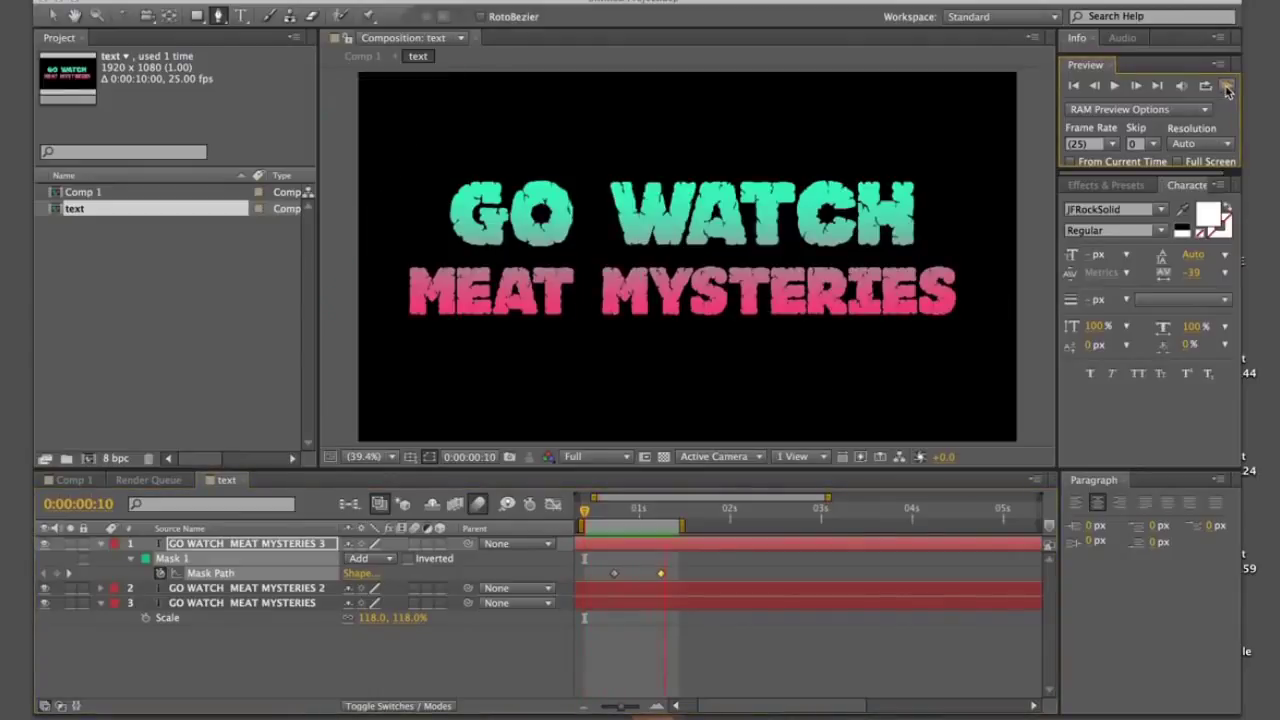
Stop the preview, switch to Comp 1 via the flowchart, and preview it.
{"action": "left_click", "coordinate": [359, 651]}
{"action": "key", "text": "Tab"}
{"action": "left_click", "coordinate": [465, 680]}
{"action": "key", "text": "KP_0"}
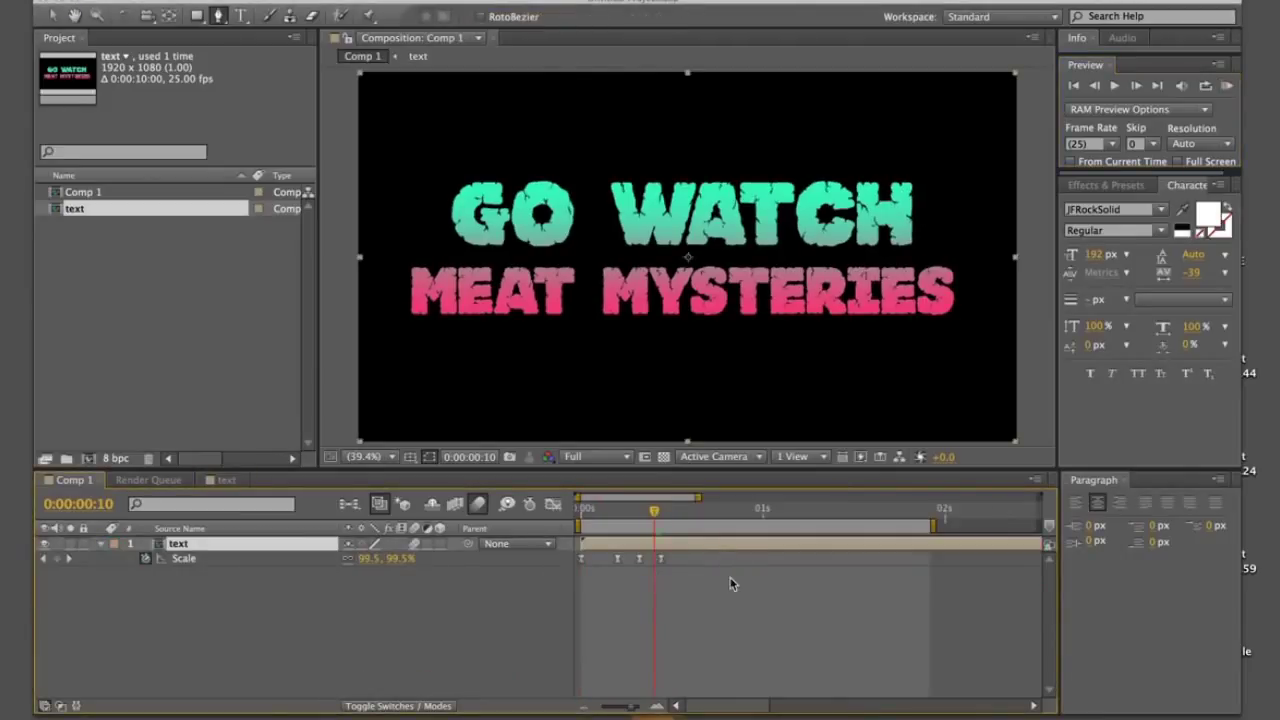
{"action": "left_click", "coordinate": [738, 656]}
Raise the 0:00:00:05 Scale overshoot to 115% and set the 0:00:00:08 dip to 97%.
{"action": "left_click_drag", "start_coordinate": [603, 507], "coordinate": [617, 511]}
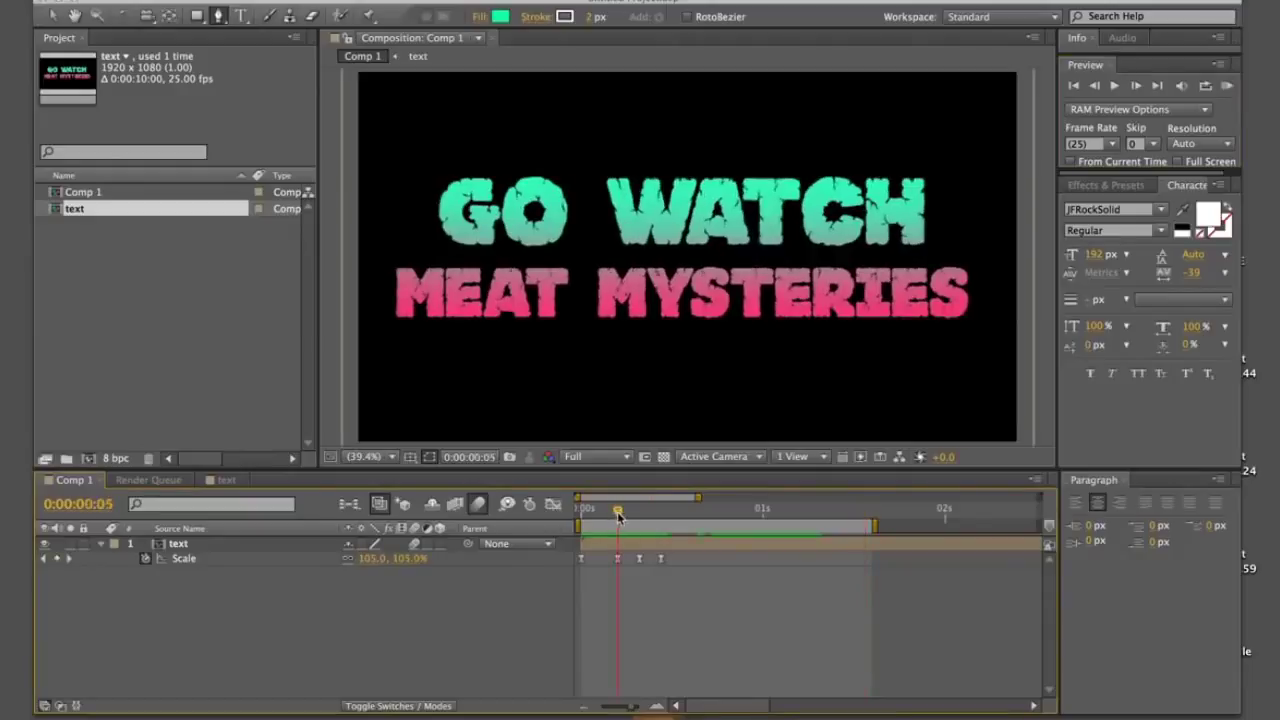
{"action": "left_click_drag", "start_coordinate": [402, 558], "coordinate": [412, 558]}
{"action": "key", "text": "k"}
{"action": "left_click", "coordinate": [398, 558]}
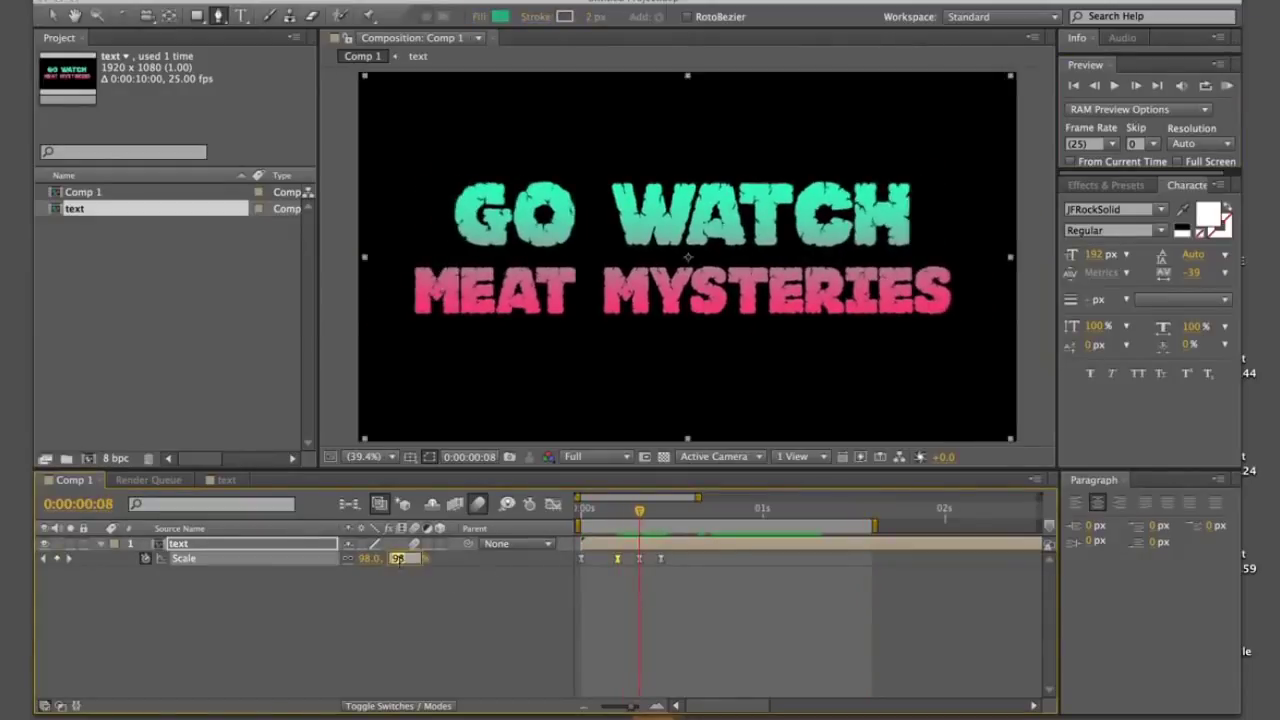
{"action": "type", "text": "97"}
{"action": "key", "text": "Return"}
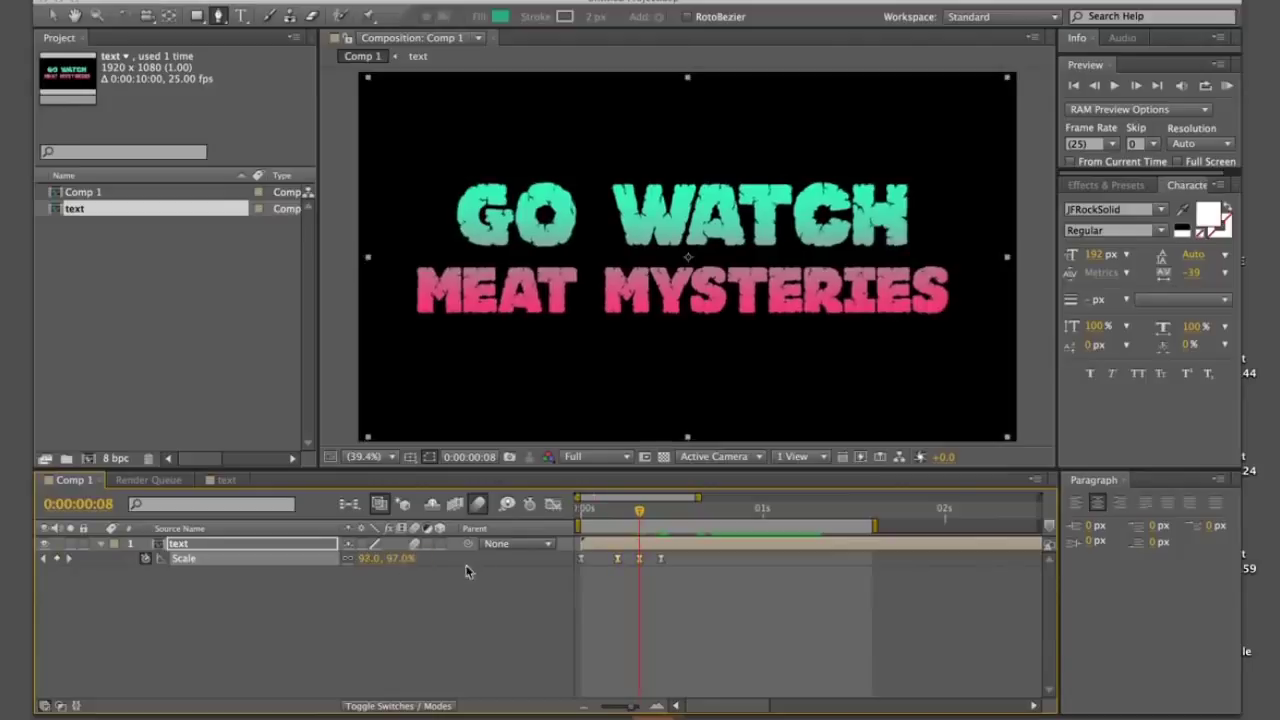
Add a 100% Scale keyframe at 0:00:00:14, set 0:00:00:11 to 101%, and preview.
{"action": "key", "text": "Page_Down"}
{"action": "key", "text": "Page_Down"}
{"action": "key", "text": "Page_Down"}
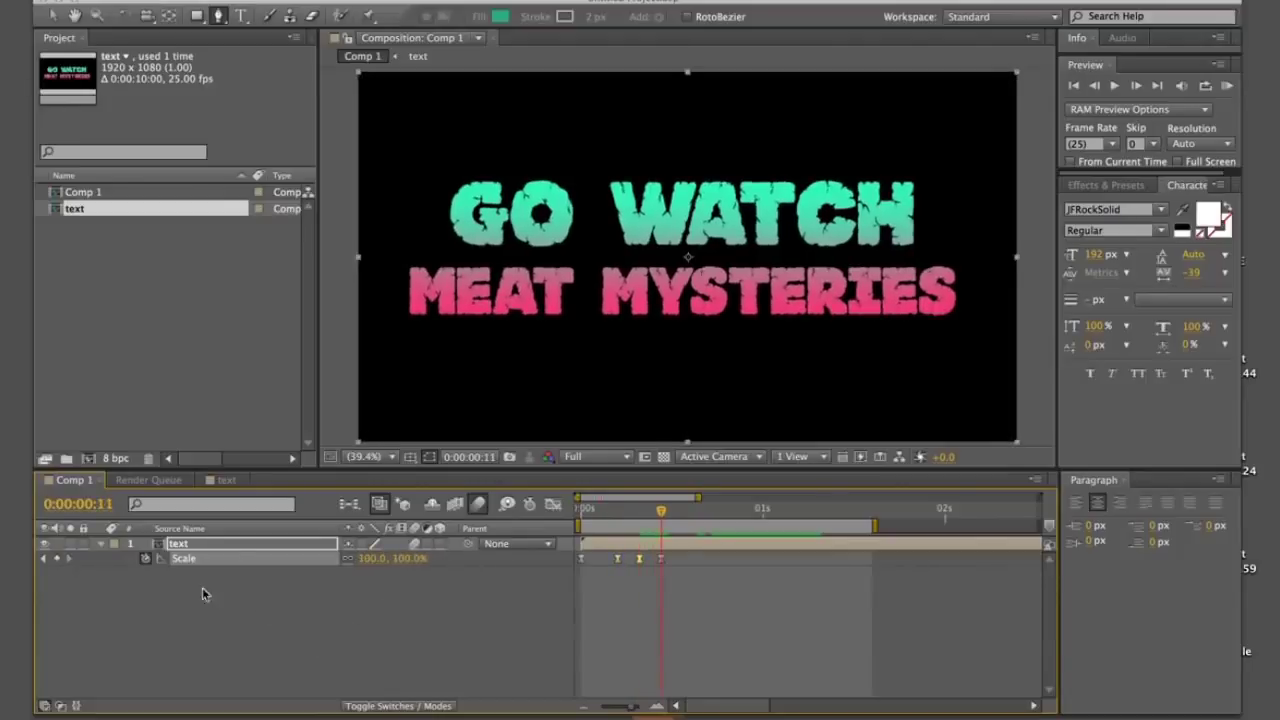
{"action": "key", "text": "Page_Down"}
{"action": "key", "text": "Page_Down"}
{"action": "key", "text": "Page_Down"}
{"action": "left_click", "coordinate": [57, 560]}
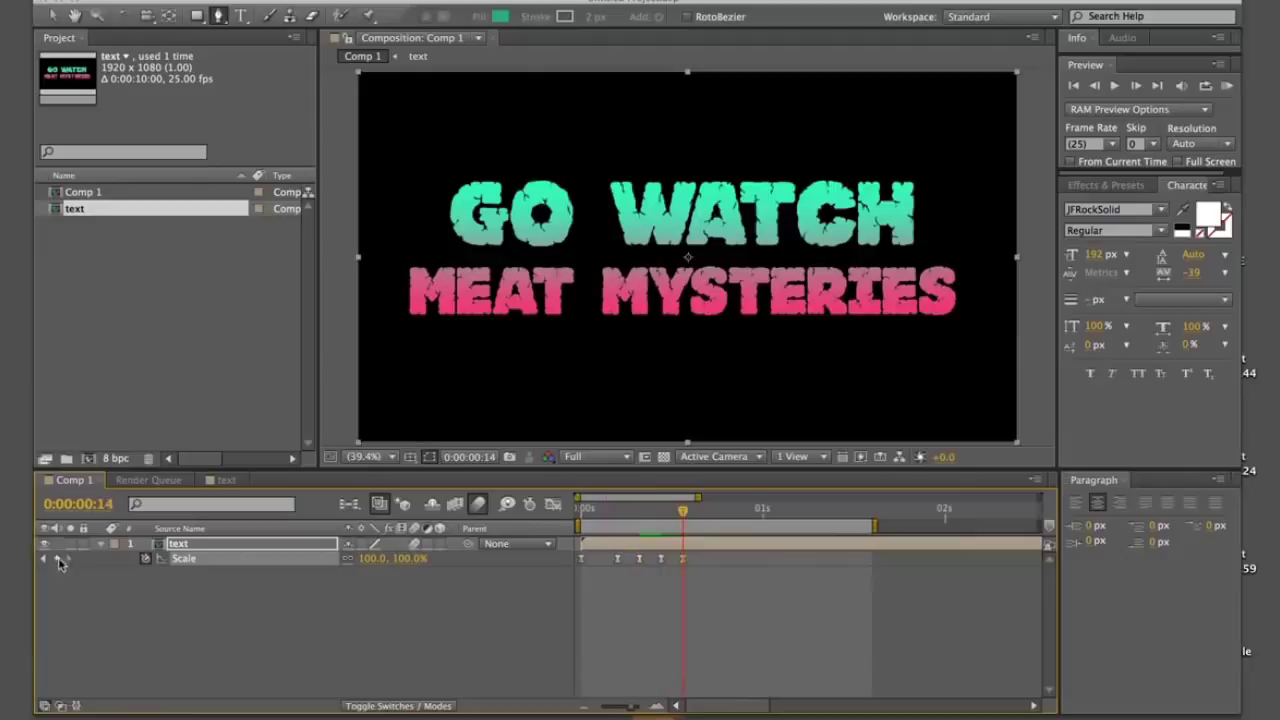
{"action": "key", "text": "Page_Up"}
{"action": "key", "text": "Page_Up"}
{"action": "key", "text": "Page_Up"}
{"action": "left_click", "coordinate": [408, 558]}
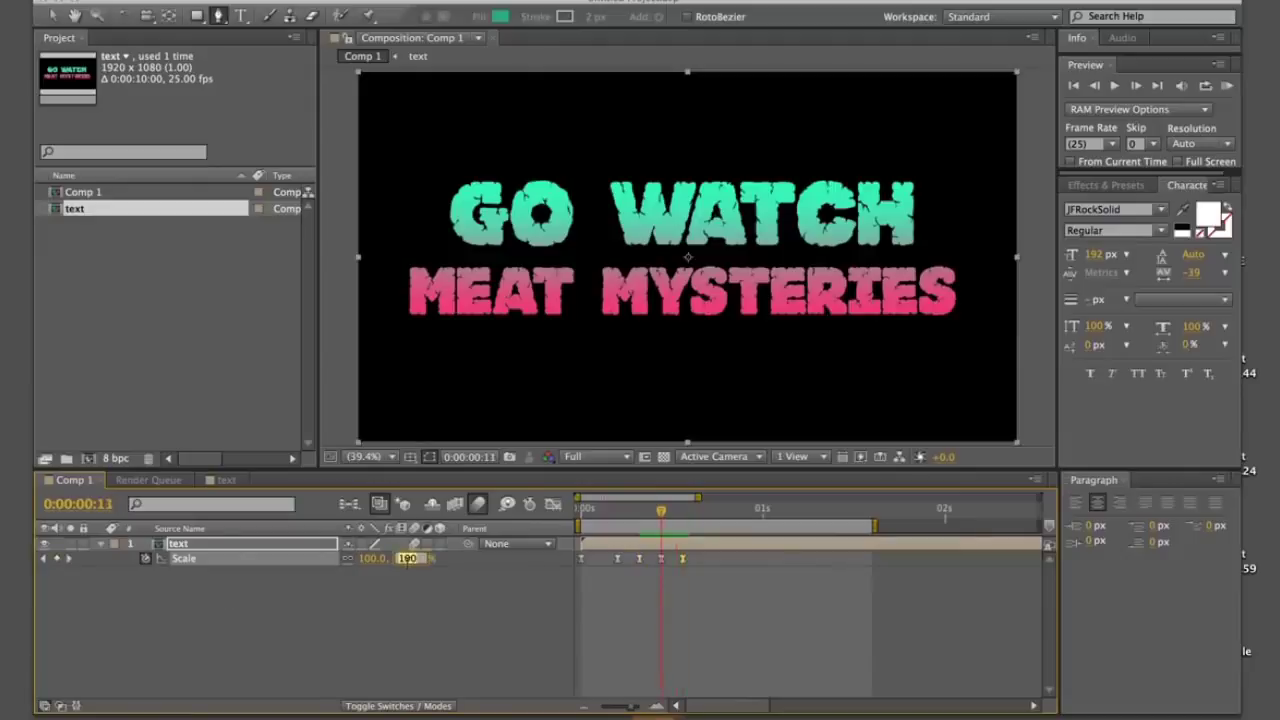
{"action": "type", "text": "101"}
{"action": "key", "text": "Return"}
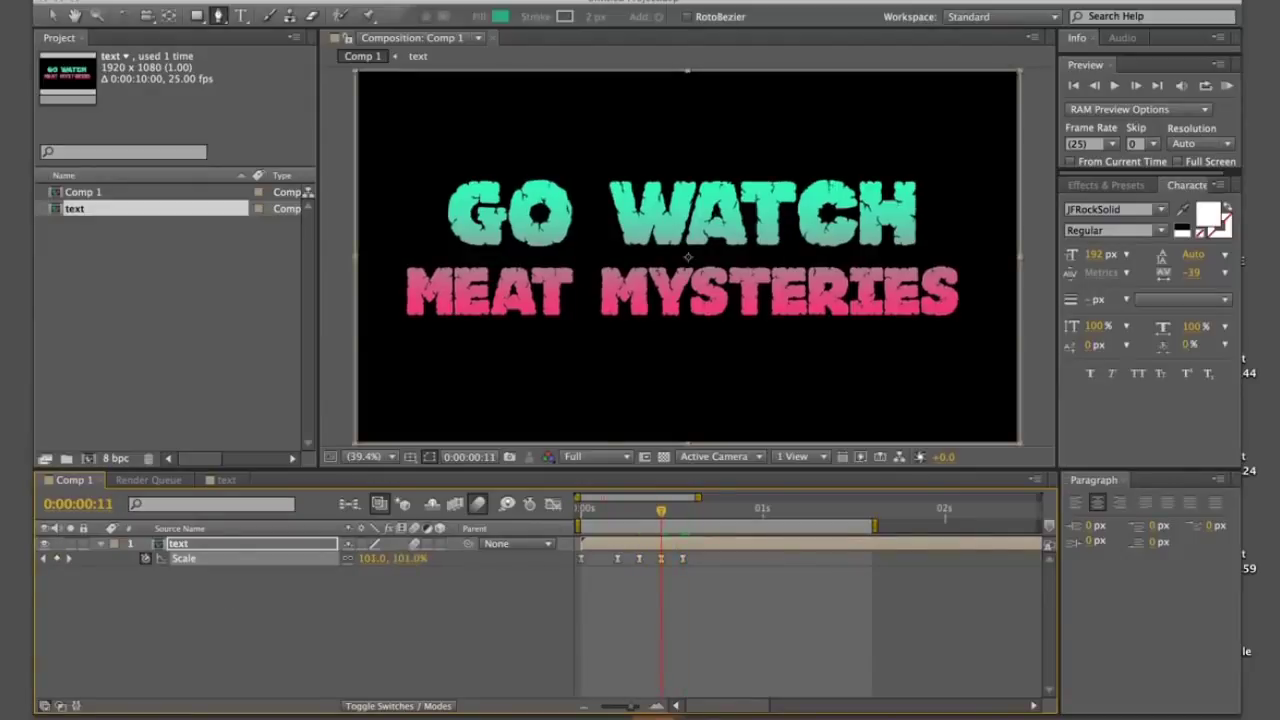
{"action": "key", "text": "Page_Down"}
{"action": "key", "text": "Page_Down"}
{"action": "key", "text": "Page_Down"}
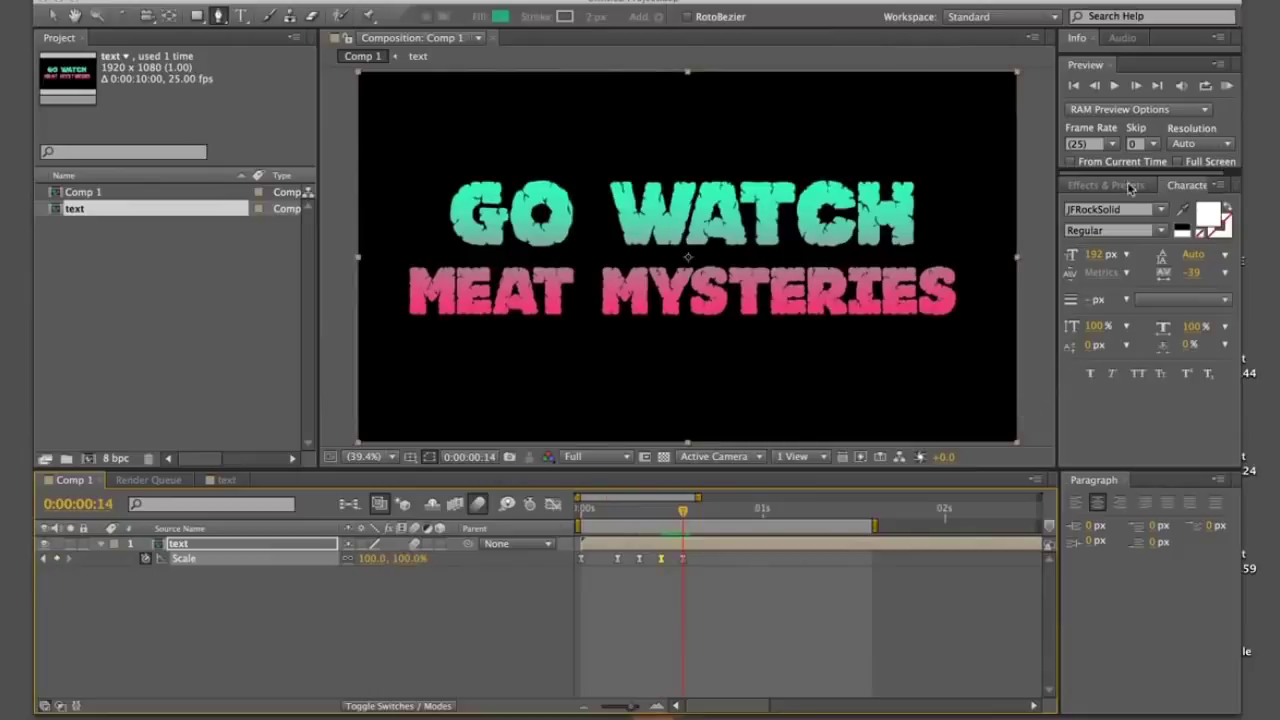
{"action": "left_click", "coordinate": [1227, 85]}
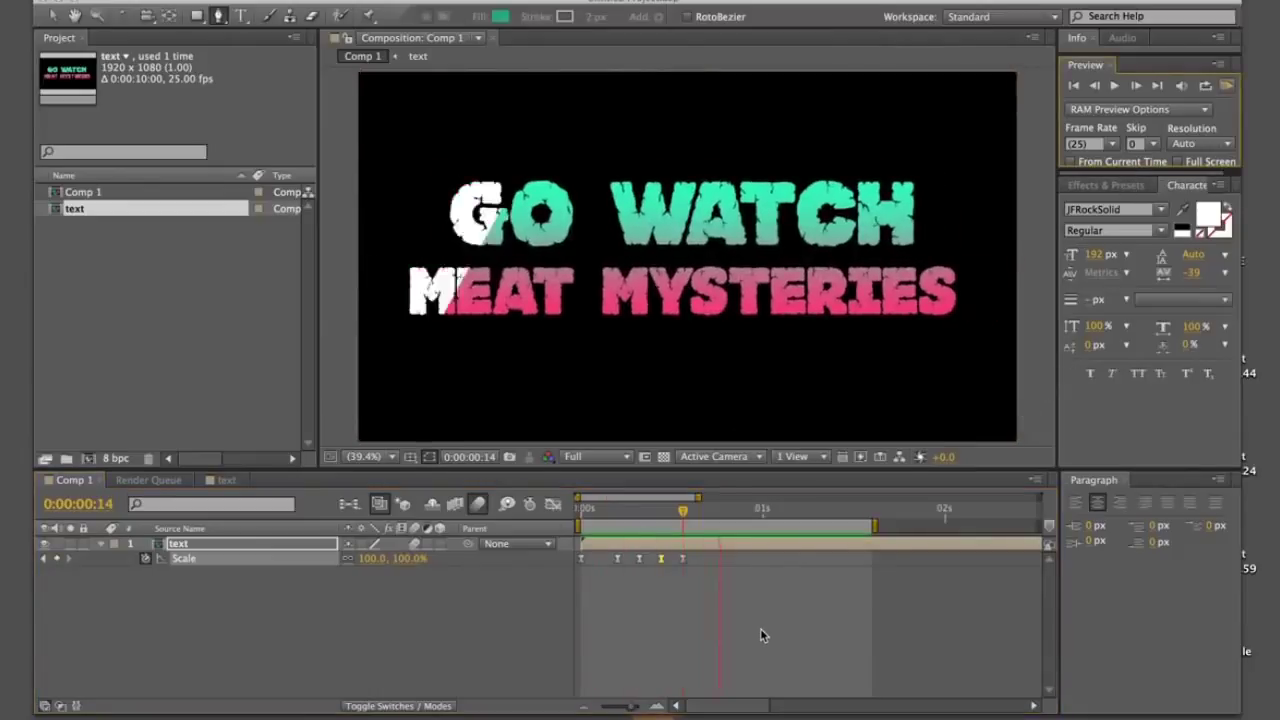
{"action": "left_click", "coordinate": [771, 627]}
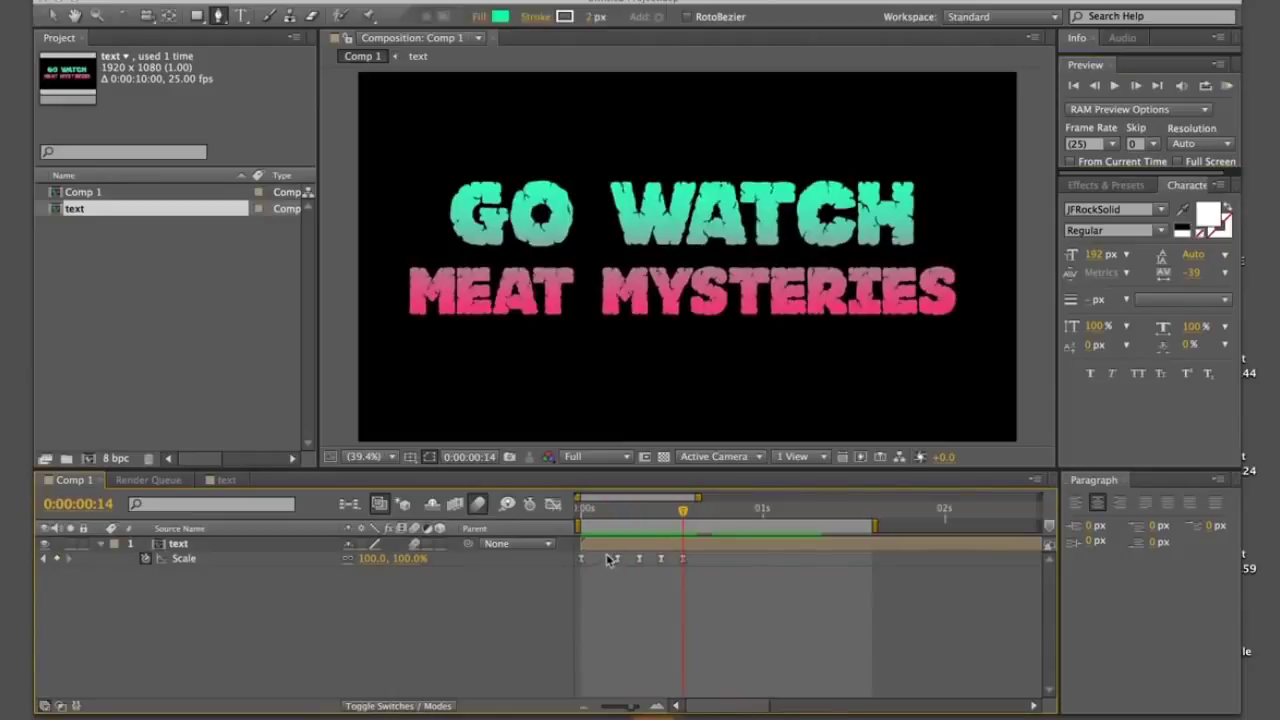
Shift all Scale keyframes after the first two frames later and preview the bounce.
{"action": "left_click_drag", "start_coordinate": [605, 553], "coordinate": [714, 586]}
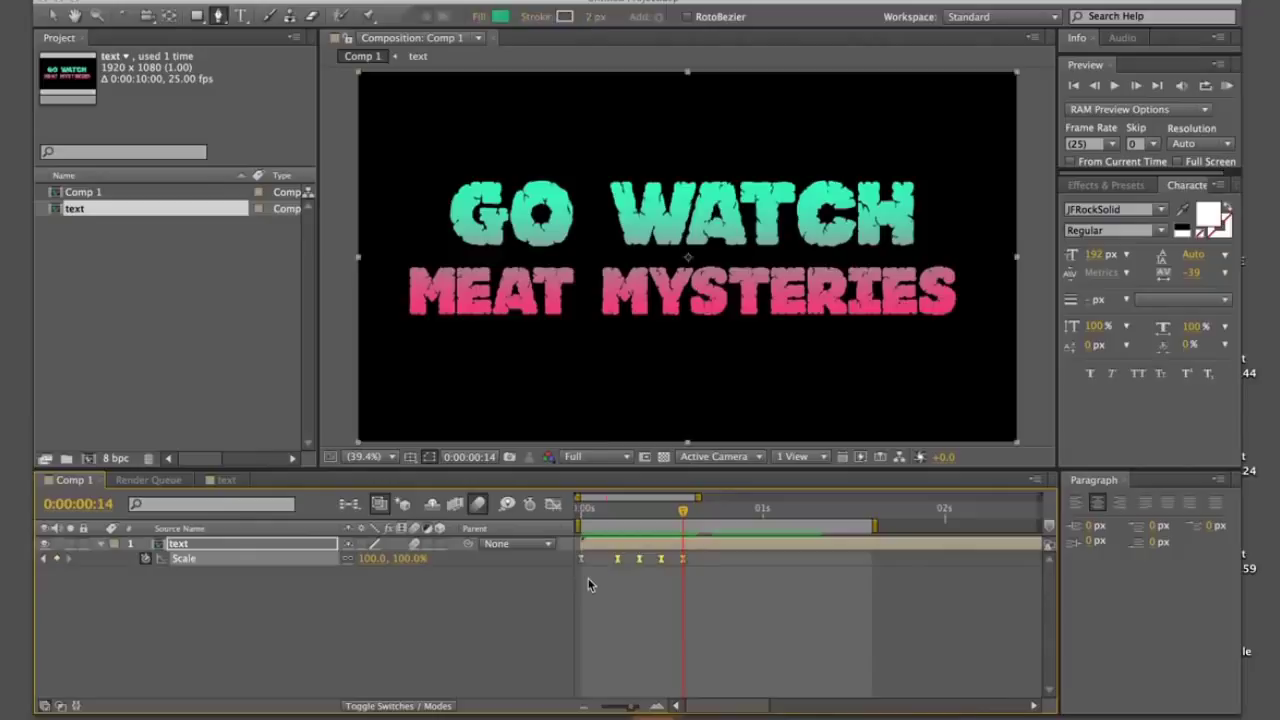
{"action": "key", "text": "alt+Right"}
{"action": "key", "text": "alt+Right"}
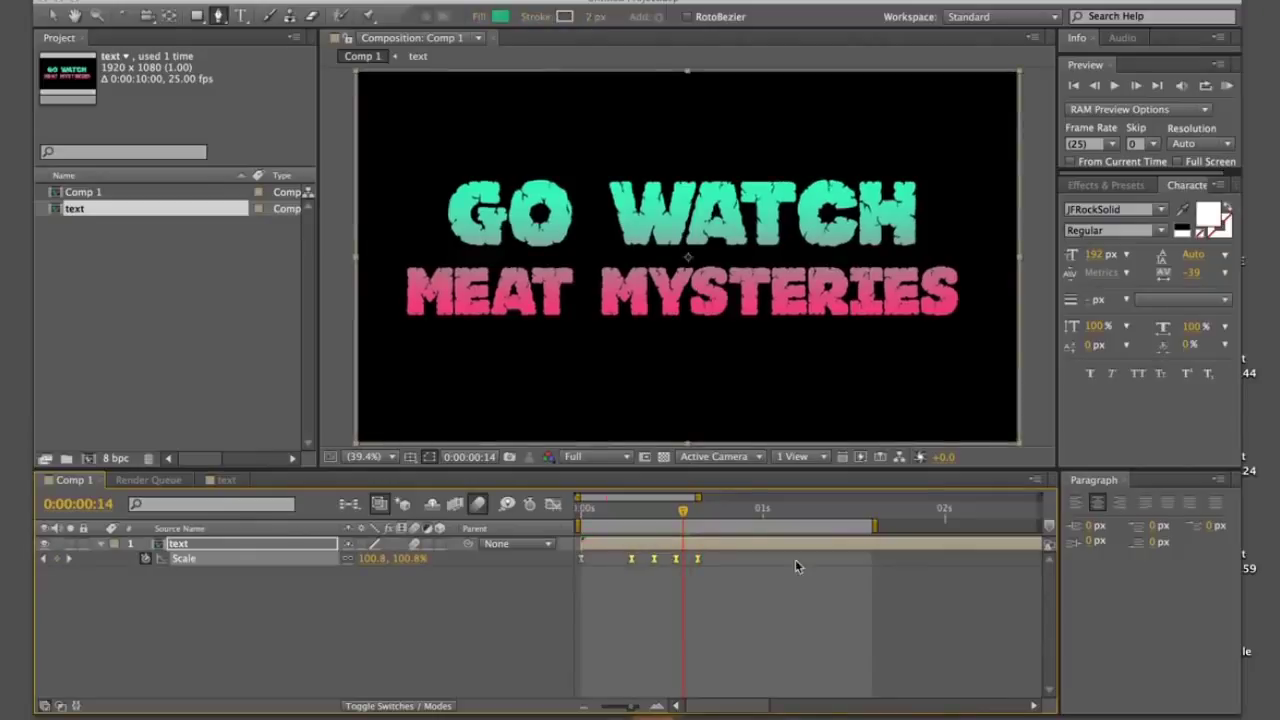
{"action": "left_click", "coordinate": [773, 589]}
{"action": "left_click", "coordinate": [1227, 85]}
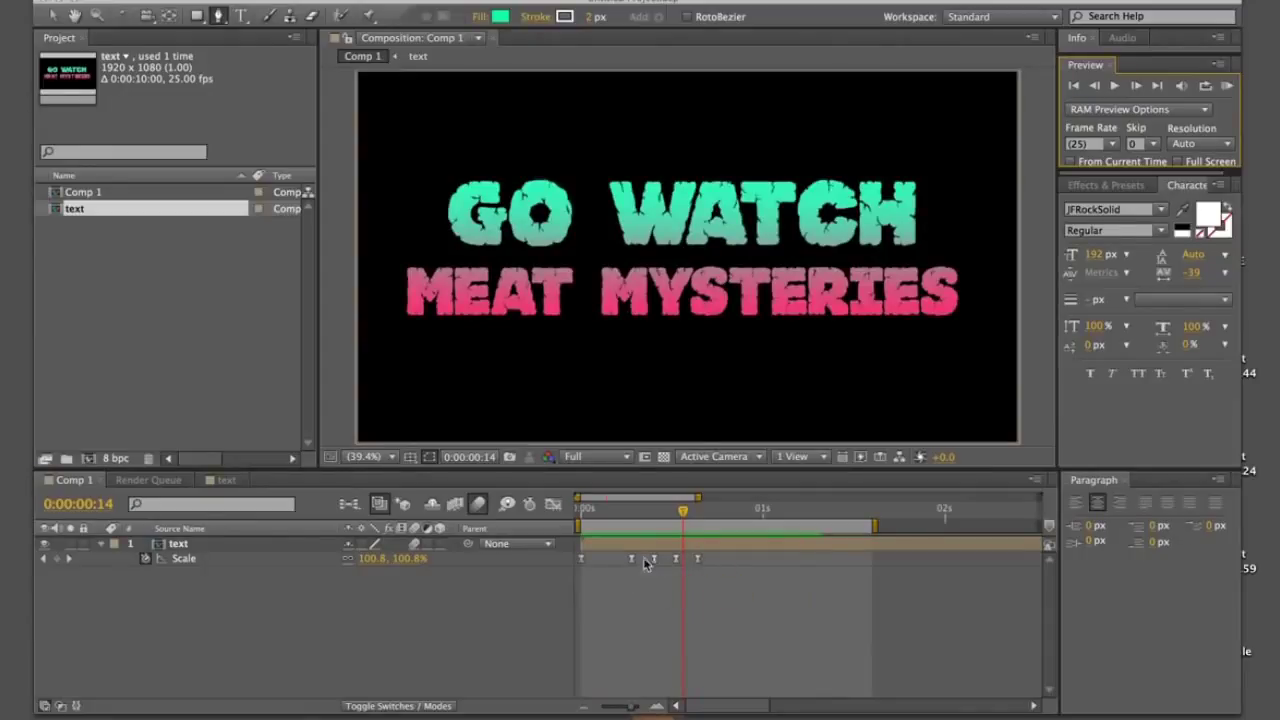
Shift three later Scale keyframes another two frames and preview the retimed bounce.
{"action": "left_click_drag", "start_coordinate": [646, 562], "coordinate": [723, 573]}
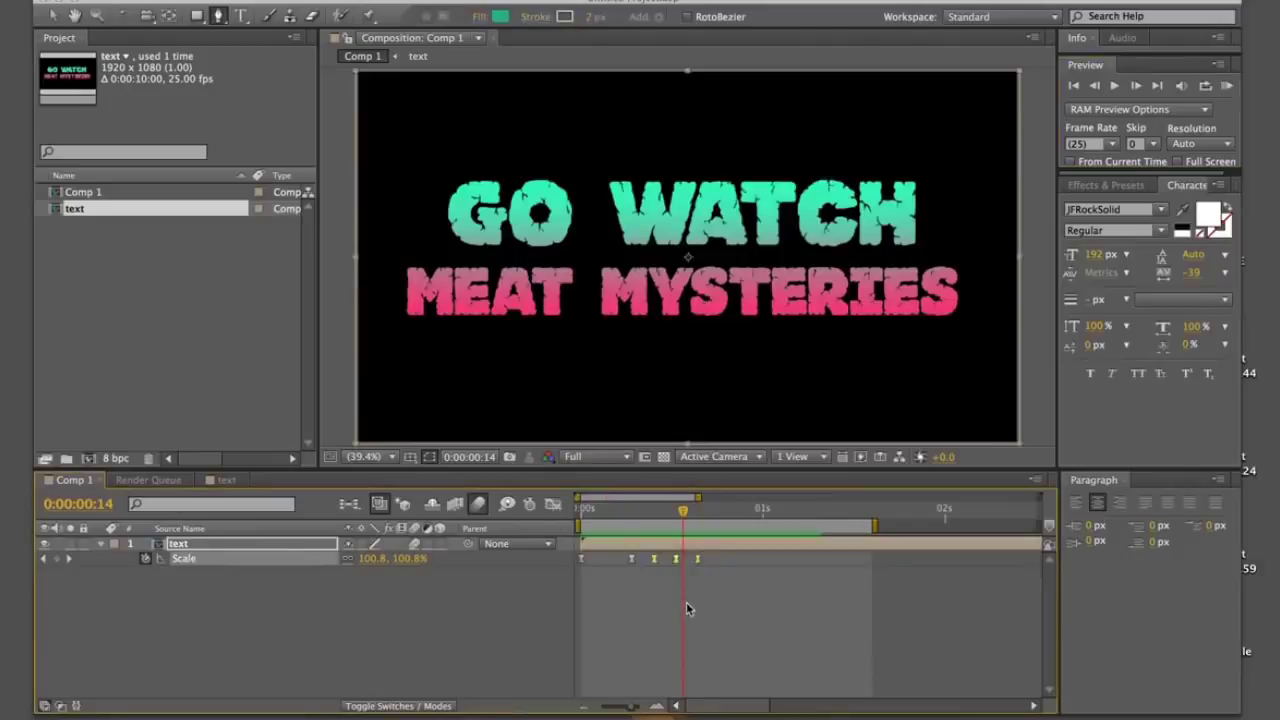
{"action": "key", "text": "alt+Right"}
{"action": "key", "text": "alt+Right"}
{"action": "left_click", "coordinate": [1228, 86]}
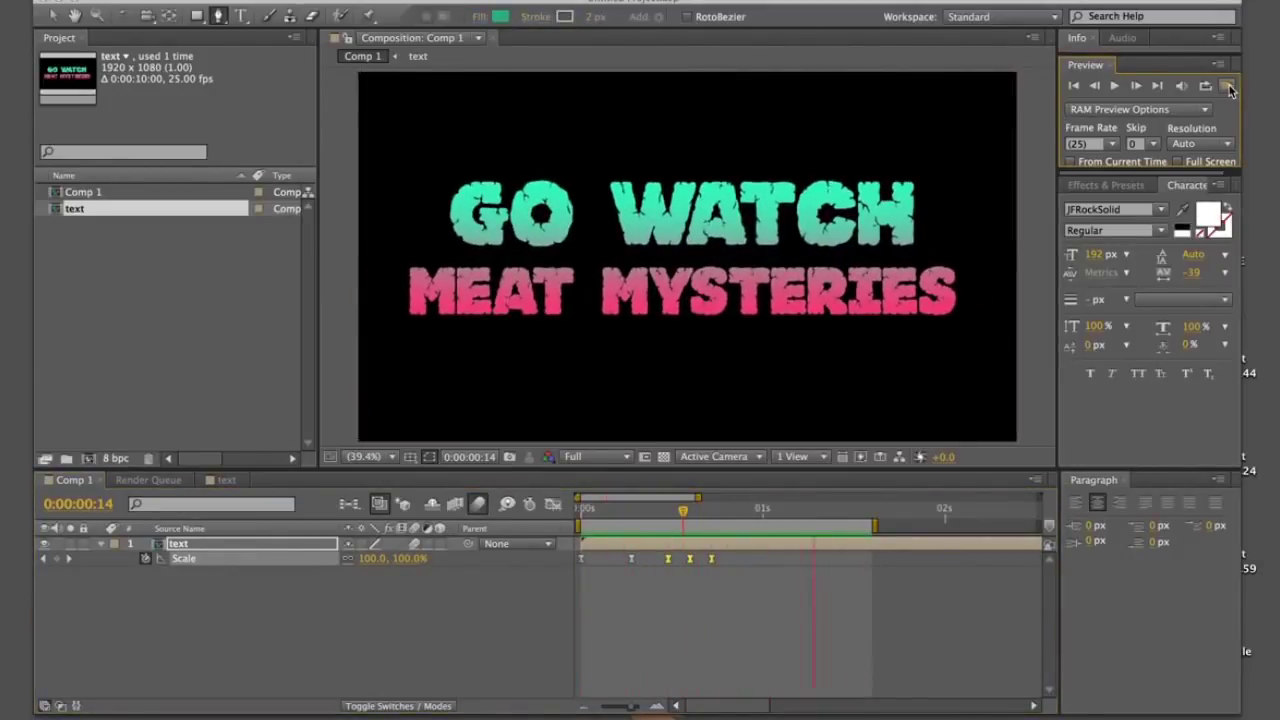
{"action": "left_click", "coordinate": [458, 638]}
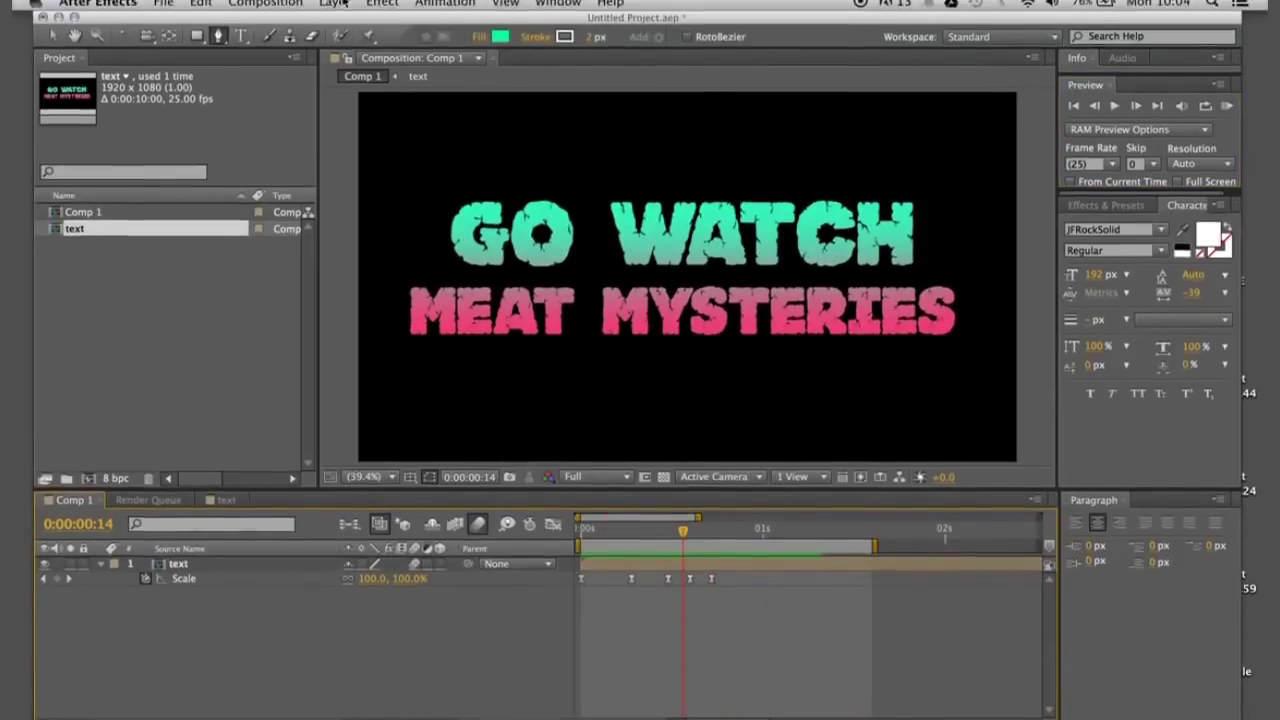
Add a black solid beneath the title layer and name it SPACE.
{"action": "left_click", "coordinate": [334, 0]}
{"action": "mouse_move", "coordinate": [348, 10]}
{"action": "left_click", "coordinate": [573, 53]}
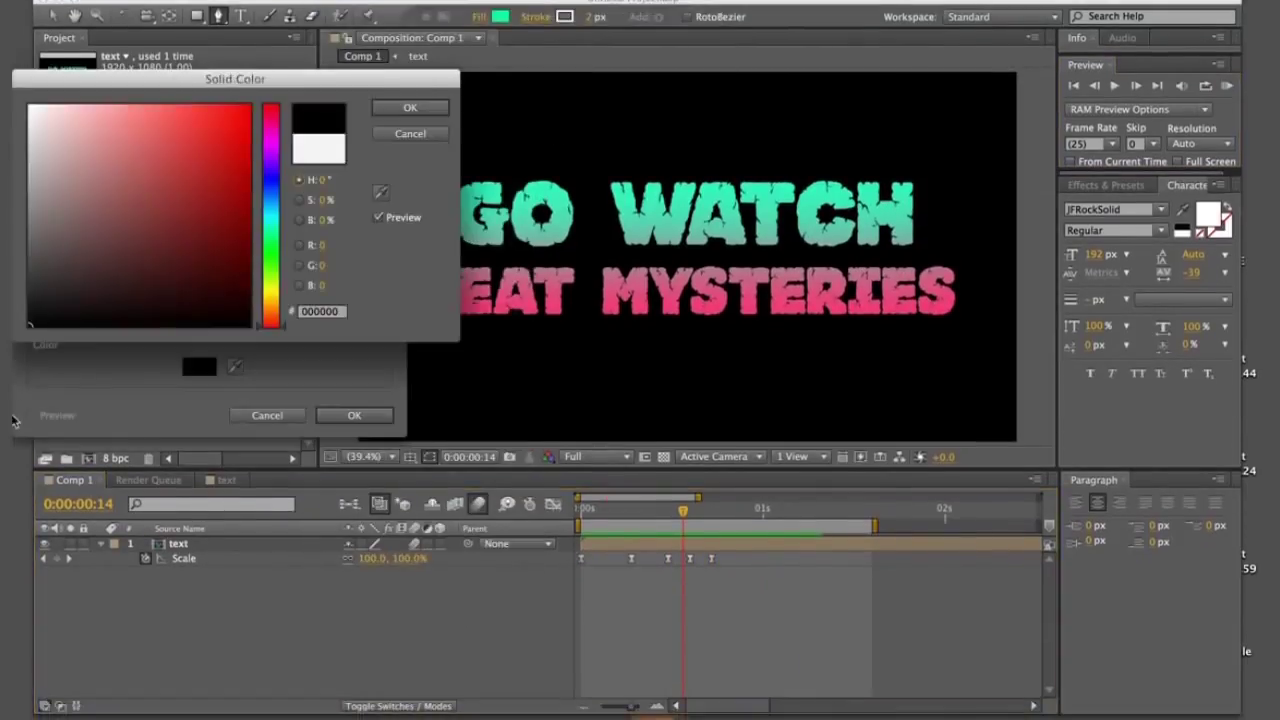
{"action": "key", "text": "Return"}
{"action": "left_click_drag", "start_coordinate": [234, 545], "coordinate": [190, 580]}
{"action": "type", "text": "SPACE"}
{"action": "key", "text": "Return"}
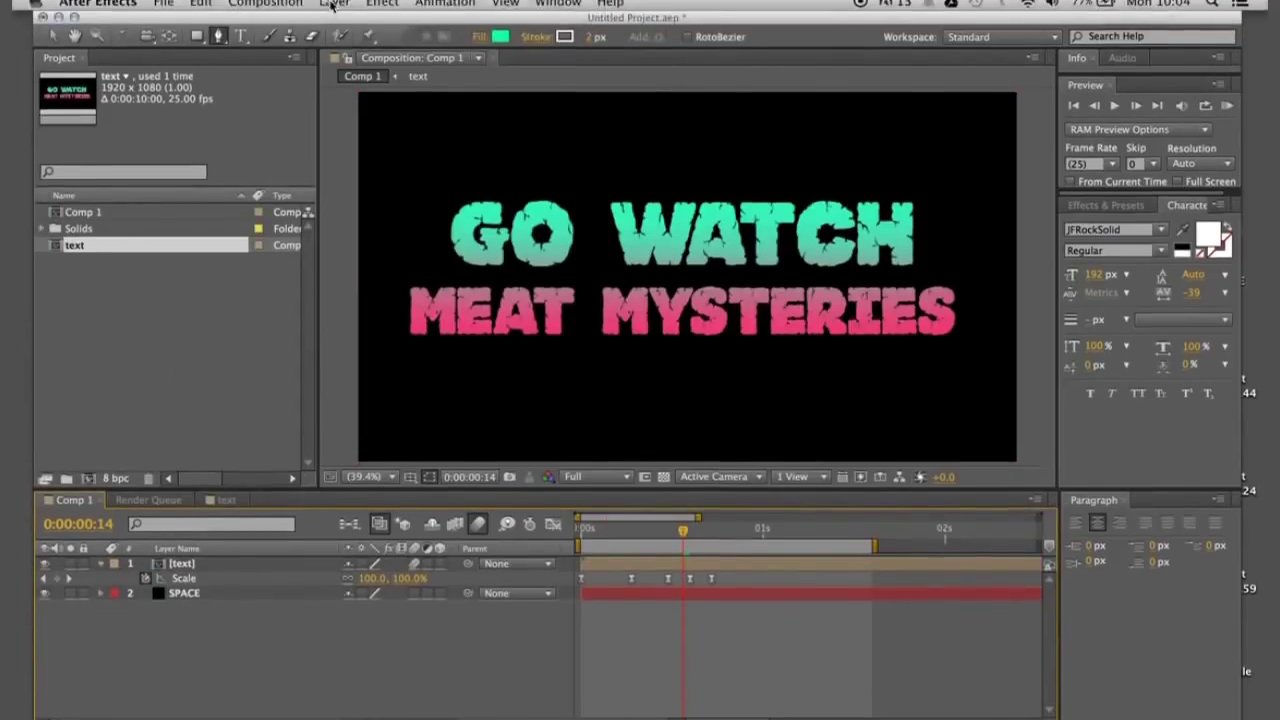
Add a white solid beneath the title layer and name it stars.
{"action": "left_click", "coordinate": [334, 11]}
{"action": "mouse_move", "coordinate": [345, 35]}
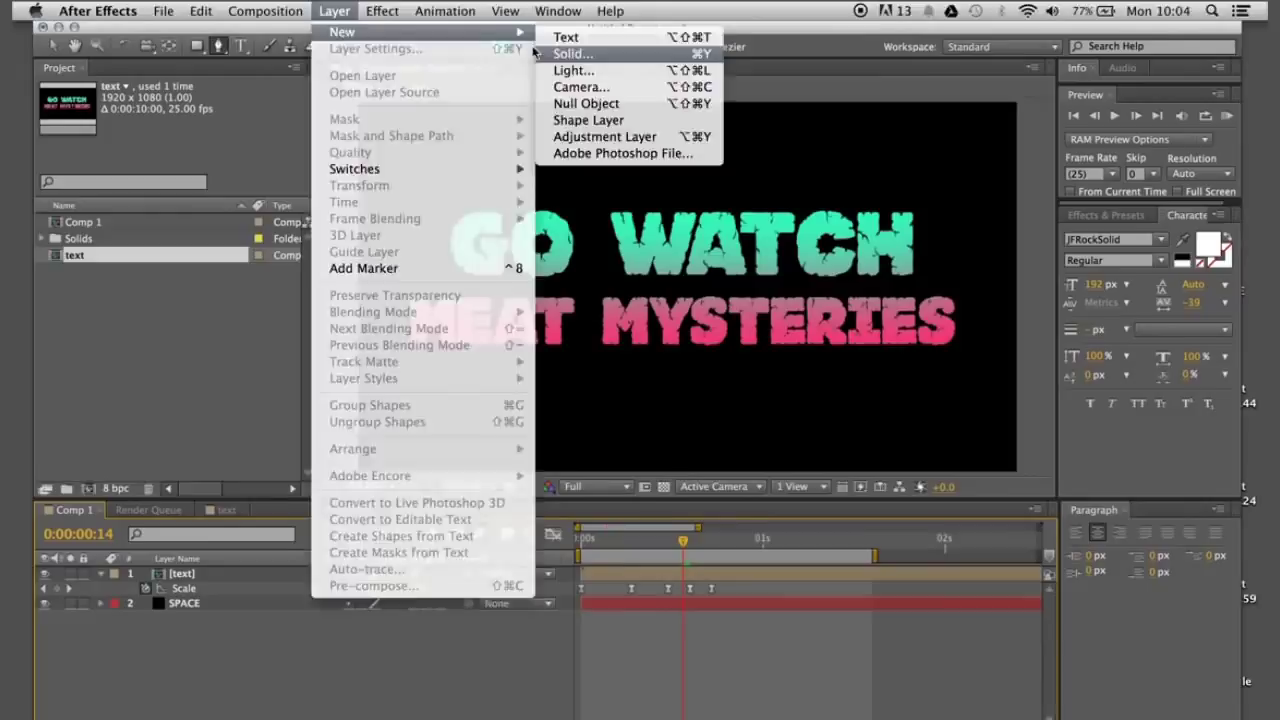
{"action": "left_click", "coordinate": [540, 53]}
{"action": "left_click", "coordinate": [199, 396]}
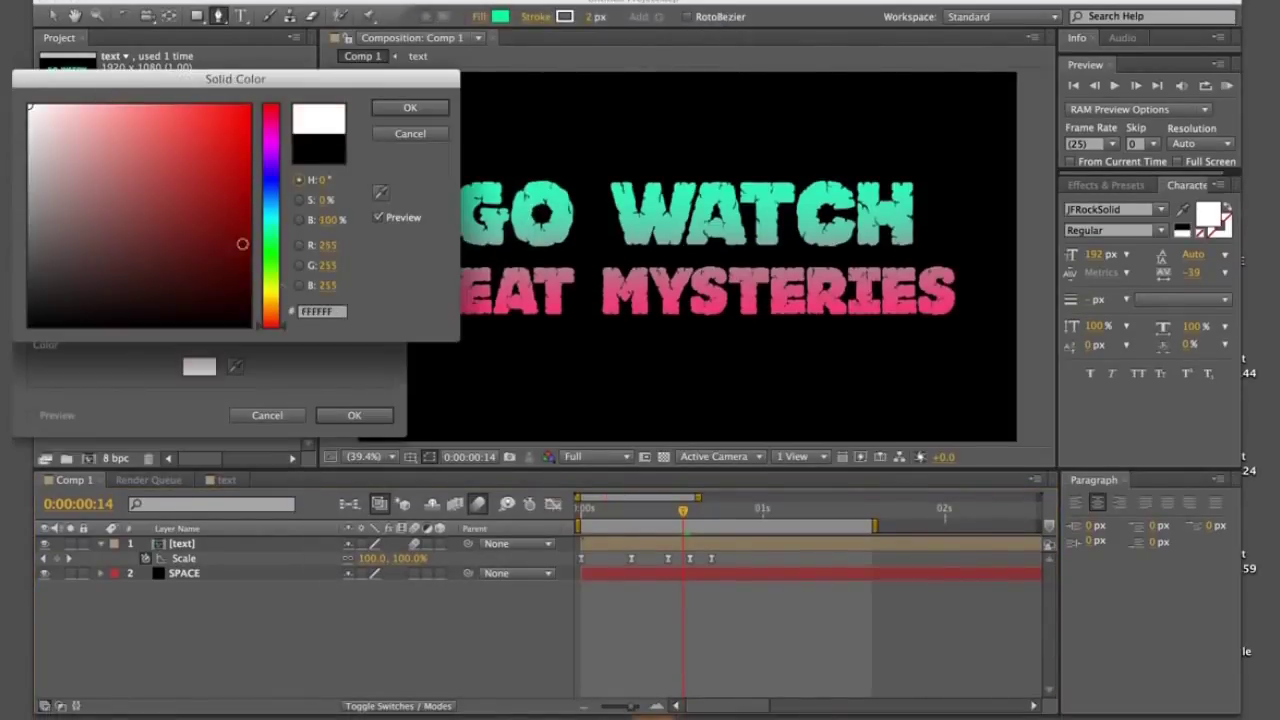
{"action": "left_click", "coordinate": [410, 107]}
{"action": "left_click", "coordinate": [354, 415]}
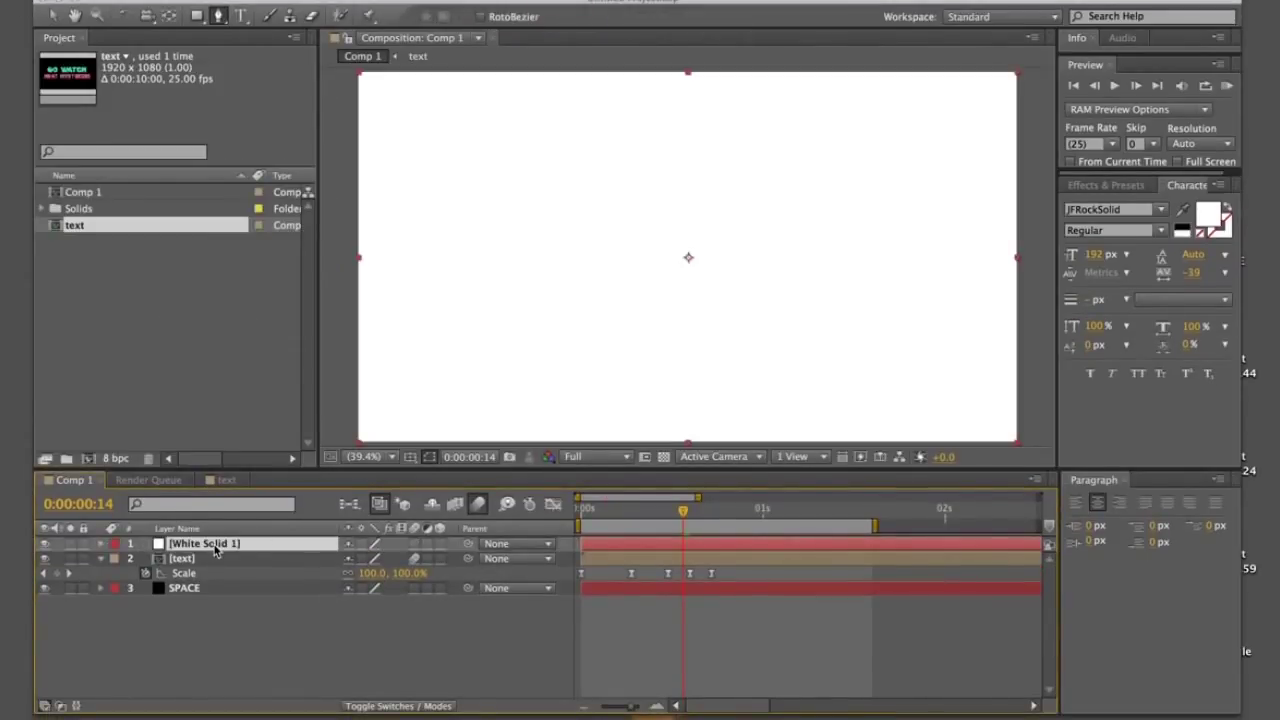
{"action": "left_click_drag", "start_coordinate": [214, 560], "coordinate": [210, 578]}
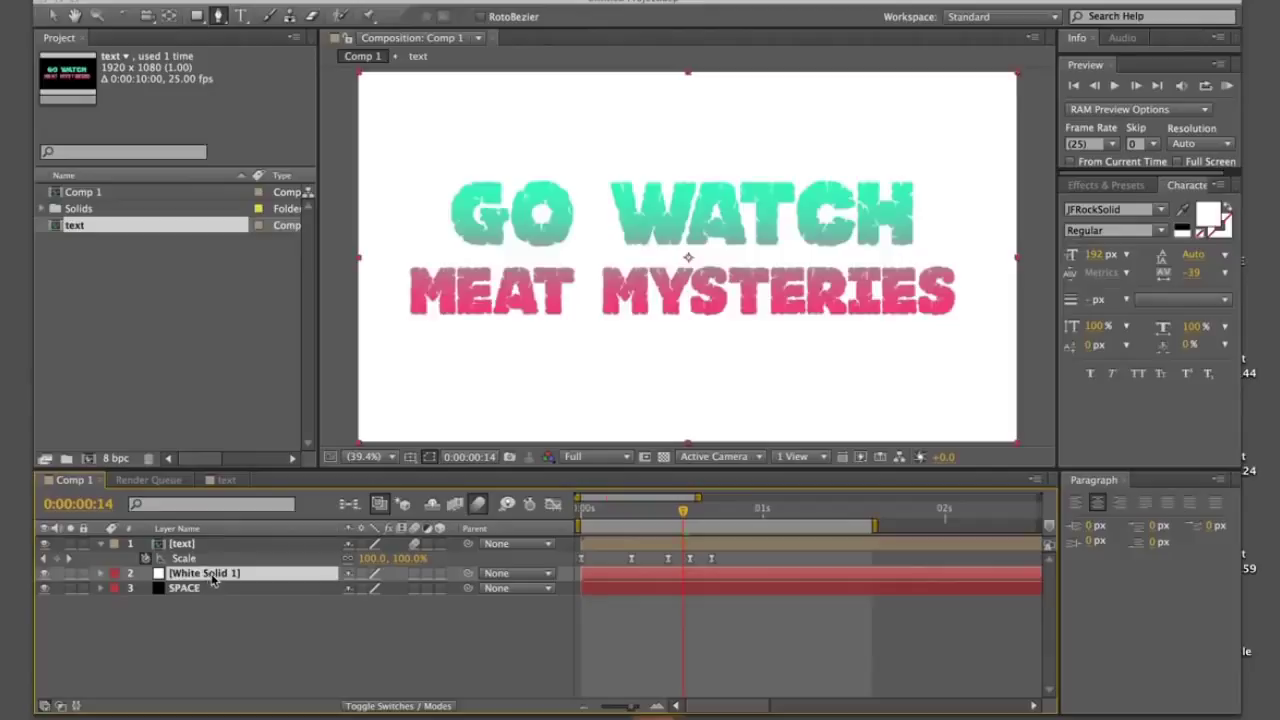
{"action": "key", "text": "Return"}
{"action": "type", "text": "B"}
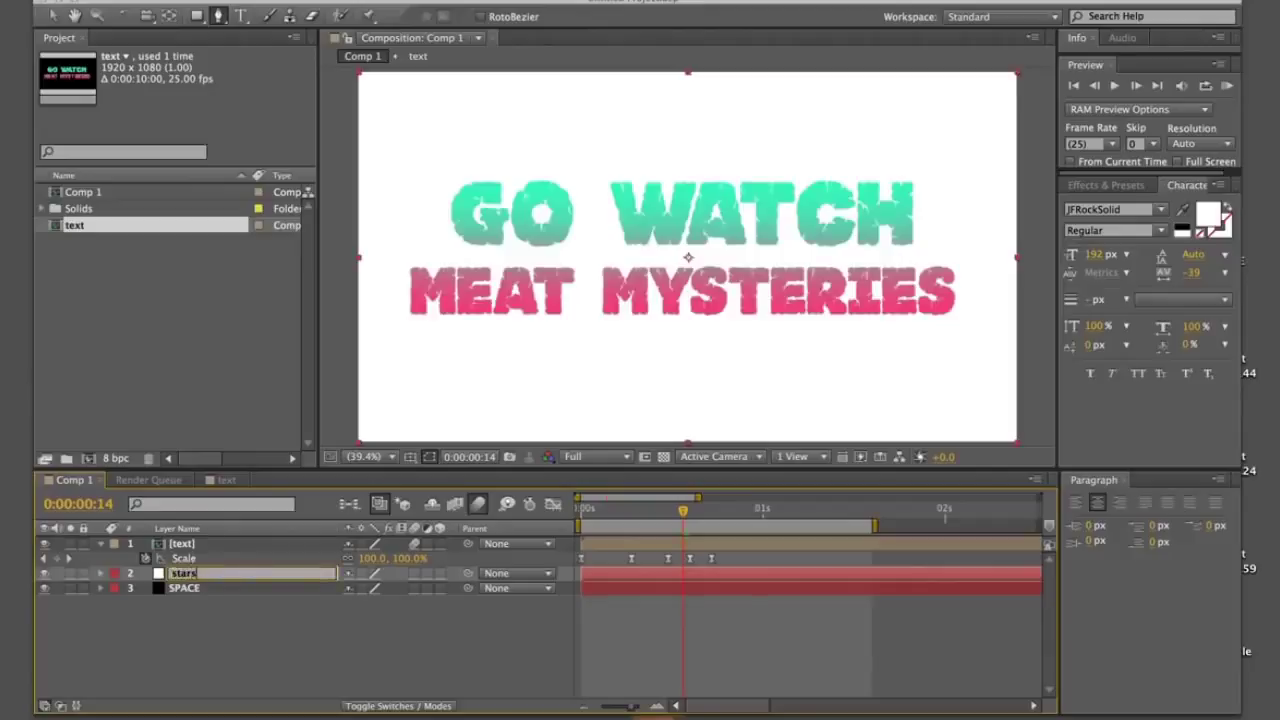
{"action": "key", "text": "Return"}
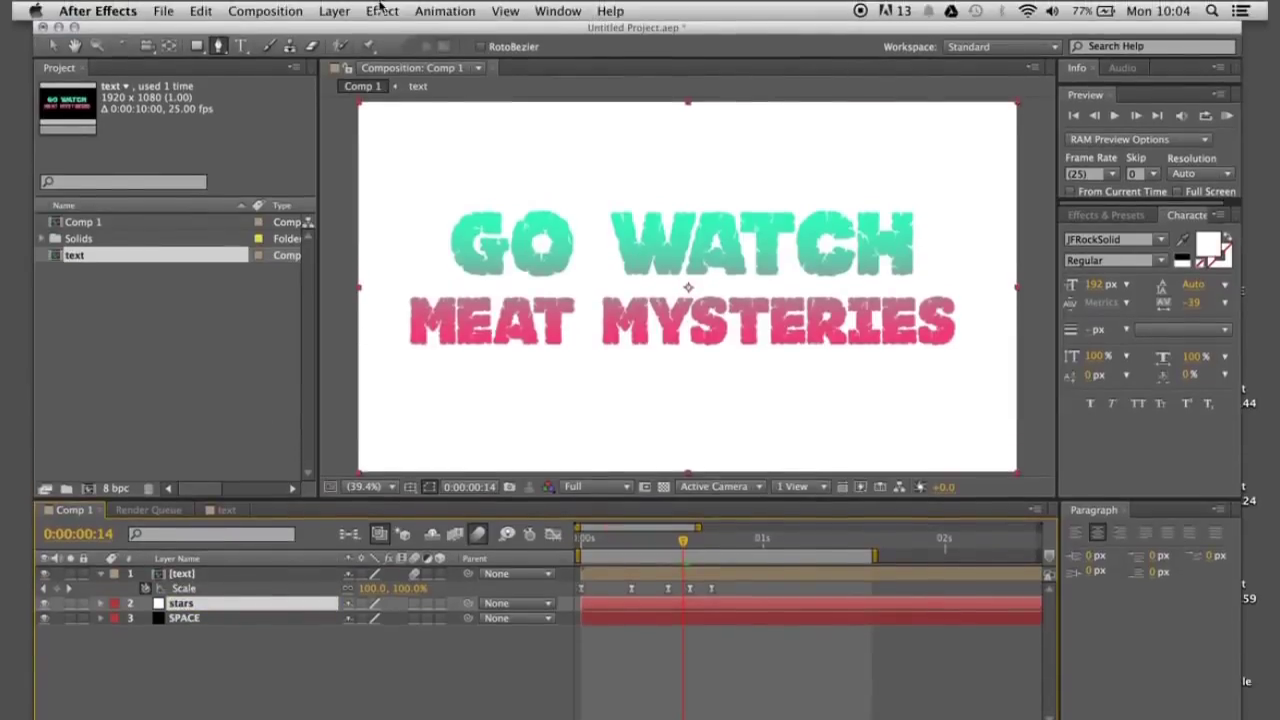
Apply CC Particle World to the stars layer with Gravity 0 and Velocity about 2.18.
{"action": "left_click", "coordinate": [382, 11]}
{"action": "mouse_move", "coordinate": [430, 358]}
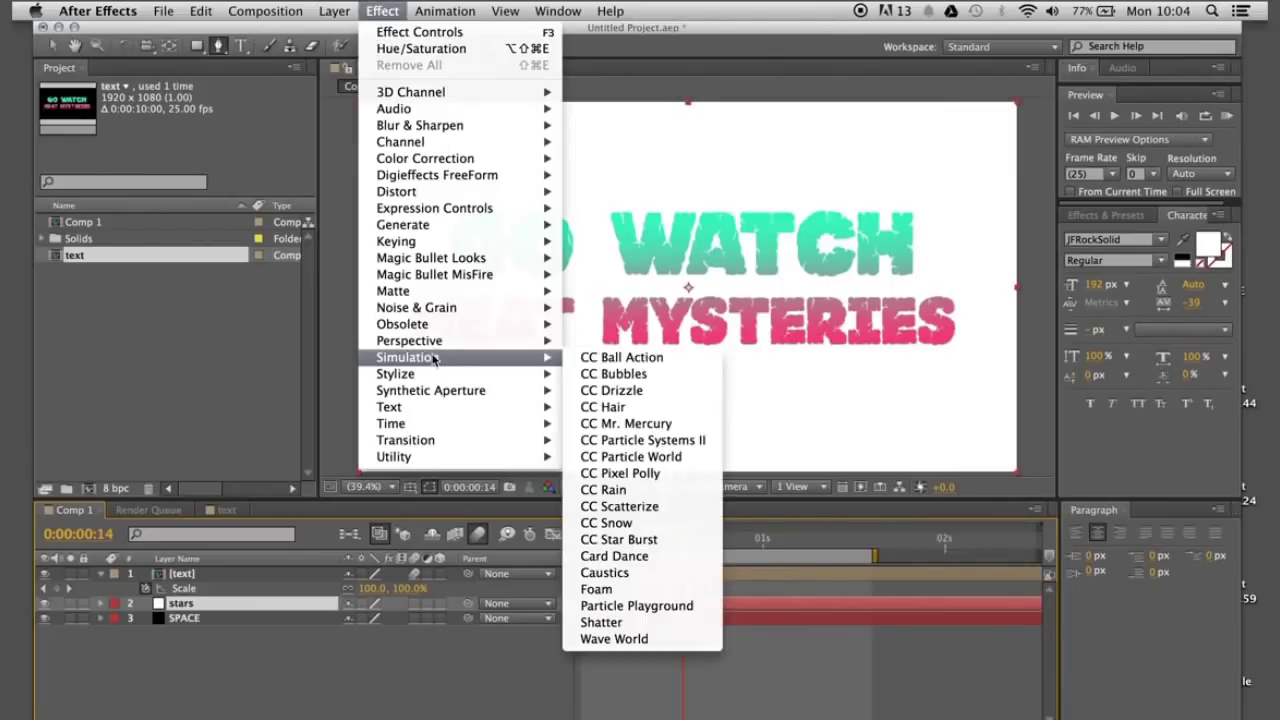
{"action": "left_click", "coordinate": [617, 456]}
{"action": "left_click", "coordinate": [57, 175]}
{"action": "left_click", "coordinate": [204, 234]}
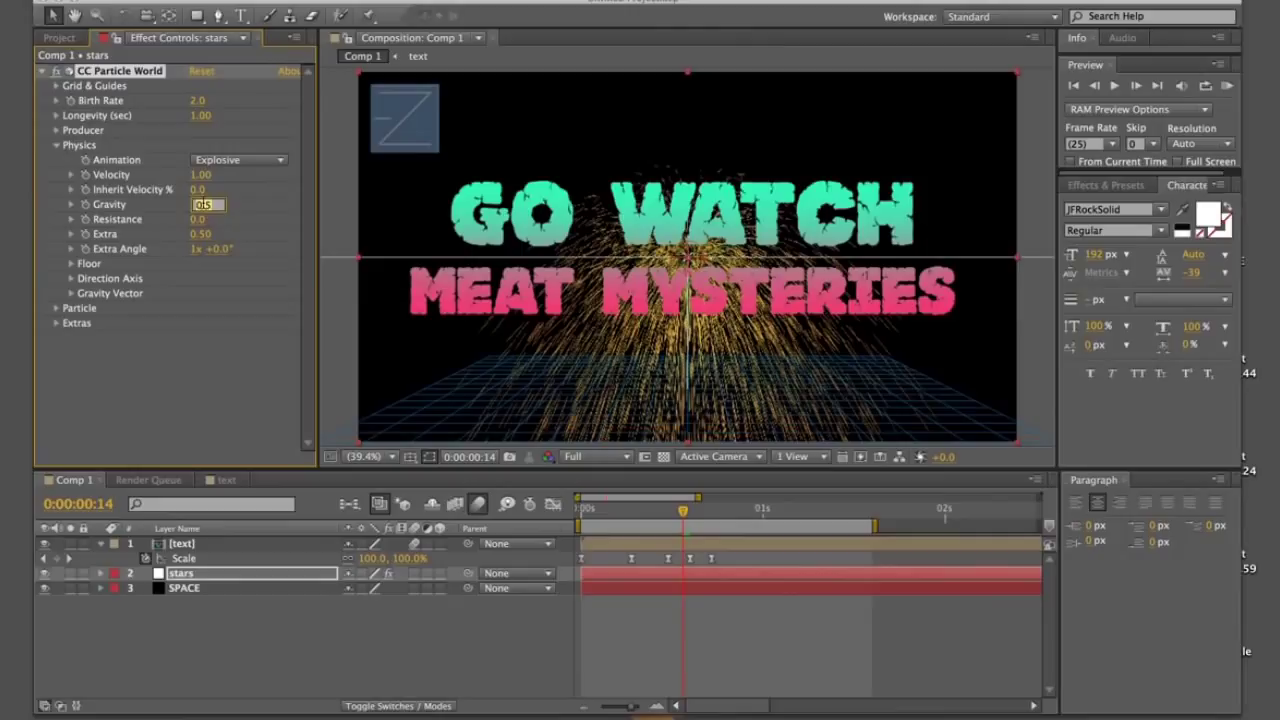
{"action": "type", "text": "0"}
{"action": "key", "text": "Return"}
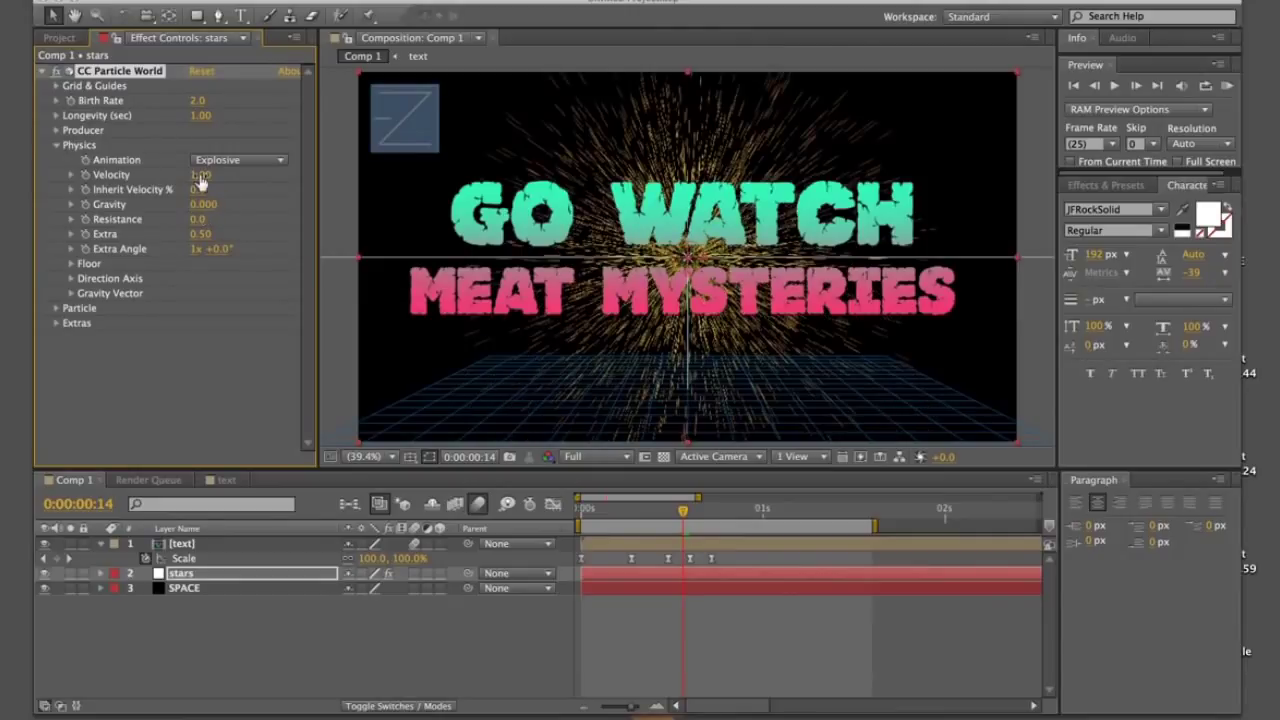
{"action": "left_click_drag", "start_coordinate": [200, 178], "coordinate": [287, 168]}
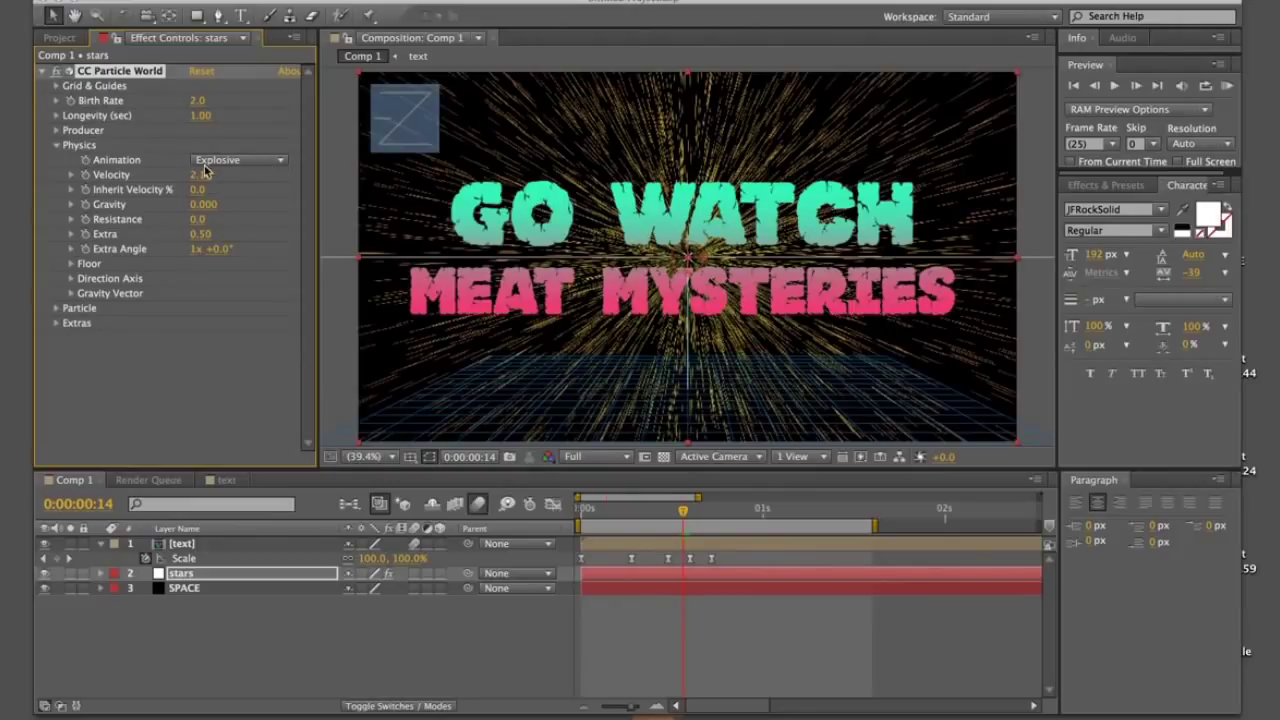
{"action": "left_click", "coordinate": [710, 577]}
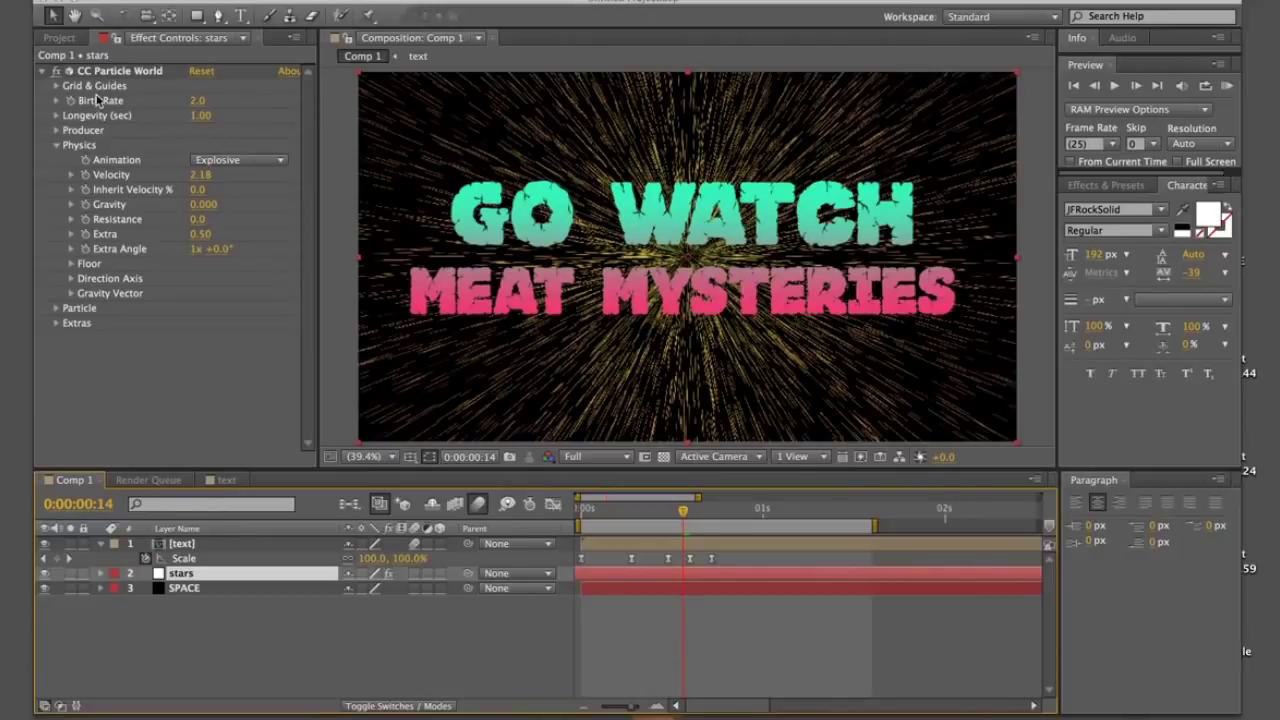
Set Particle Type to Faded Sphere, Birth Color grey and Death Color white.
{"action": "left_click", "coordinate": [60, 316]}
{"action": "left_click", "coordinate": [57, 310]}
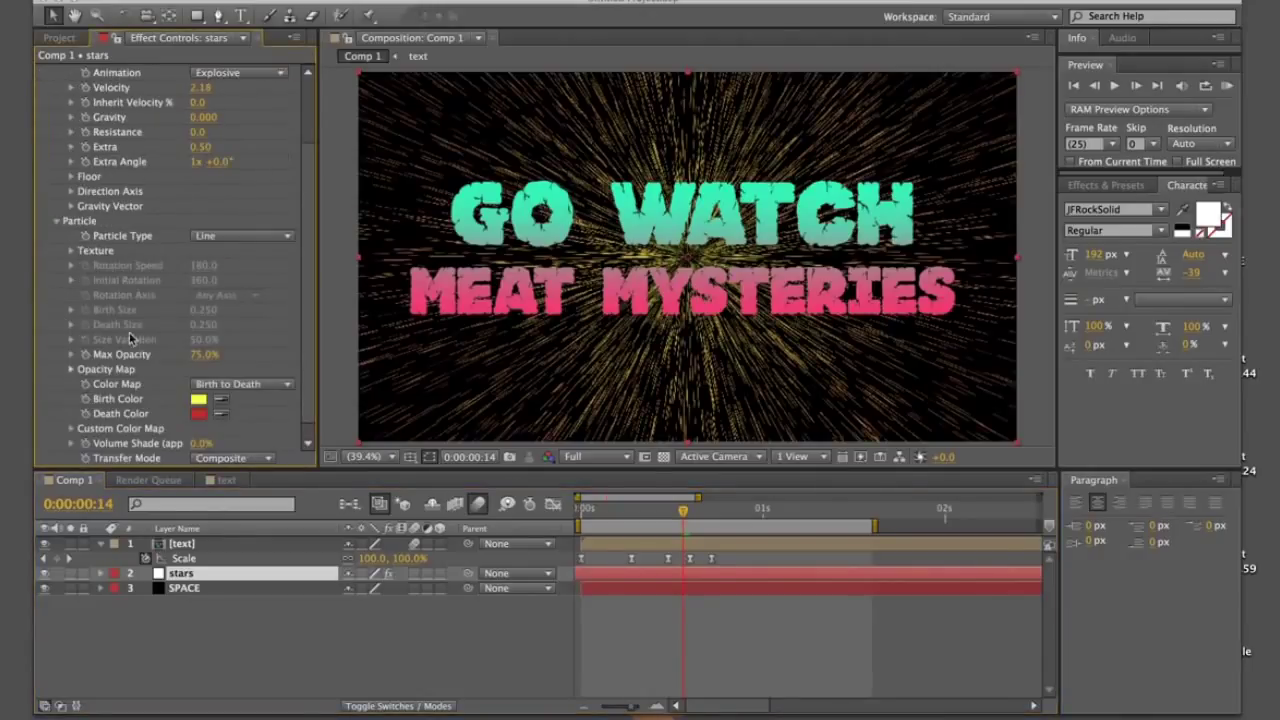
{"action": "left_click", "coordinate": [208, 240]}
{"action": "left_click", "coordinate": [222, 314]}
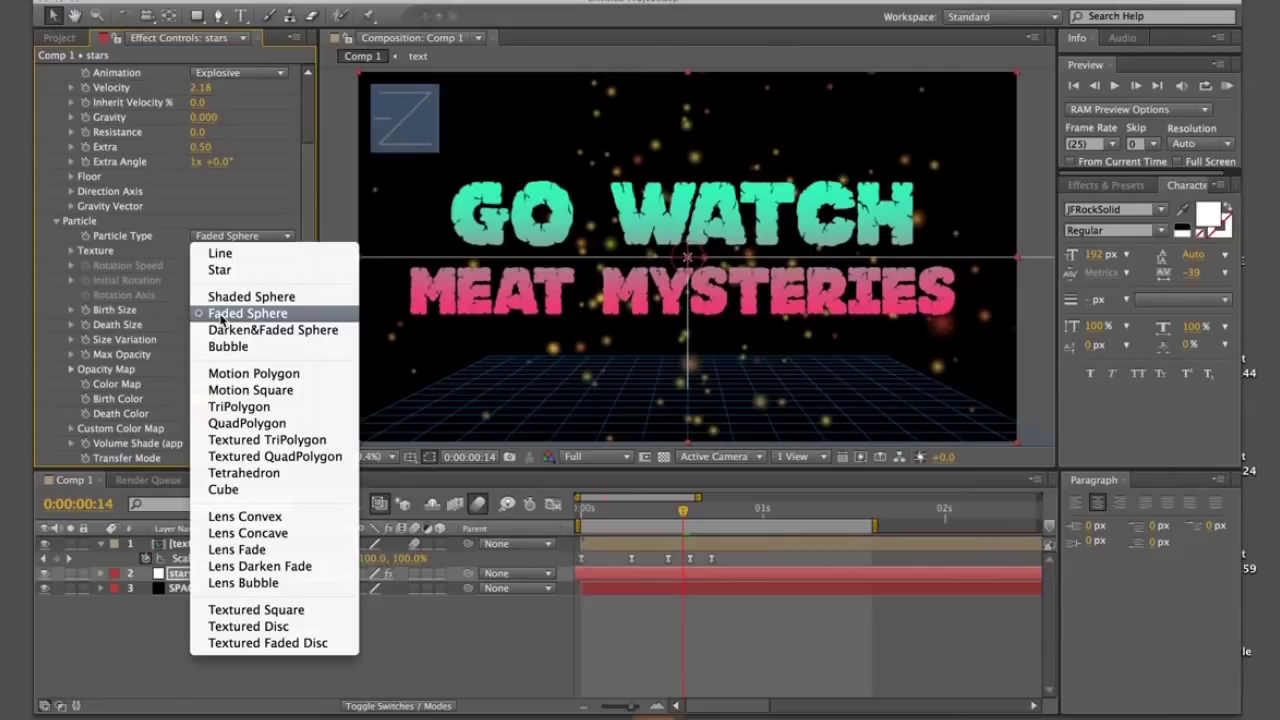
{"action": "left_click", "coordinate": [198, 399]}
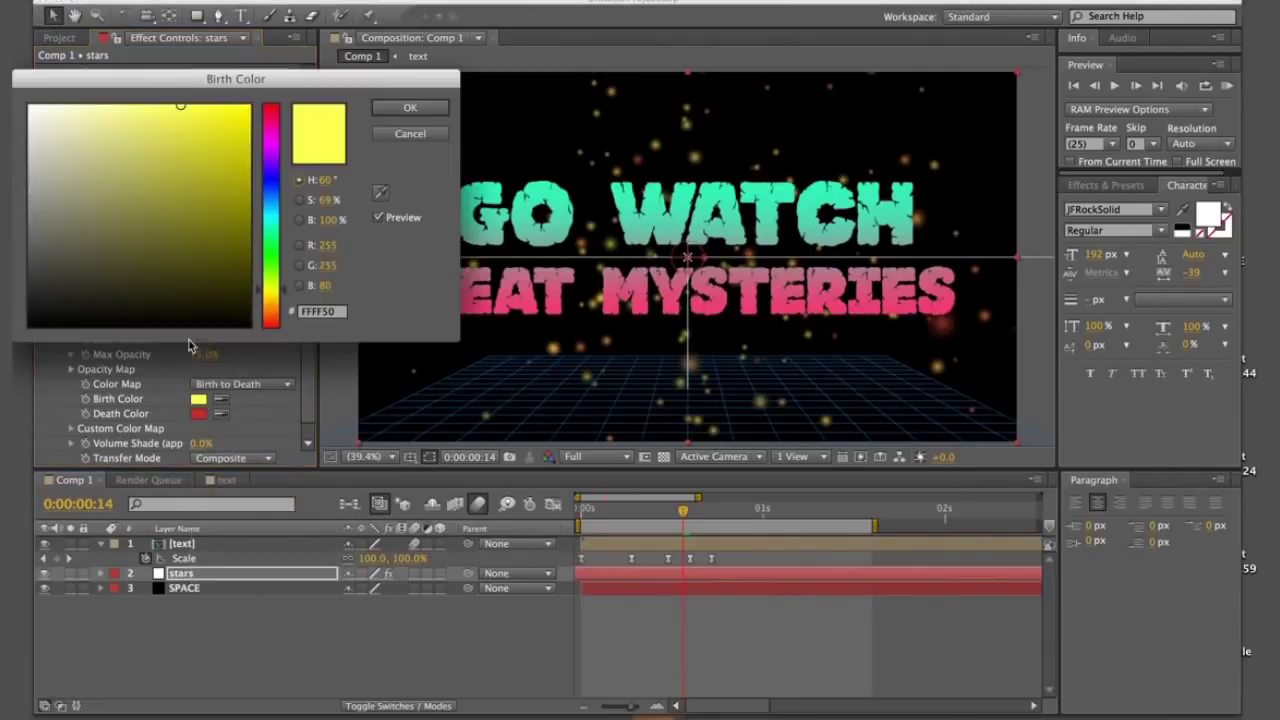
{"action": "left_click", "coordinate": [35, 198]}
{"action": "key", "text": "Return"}
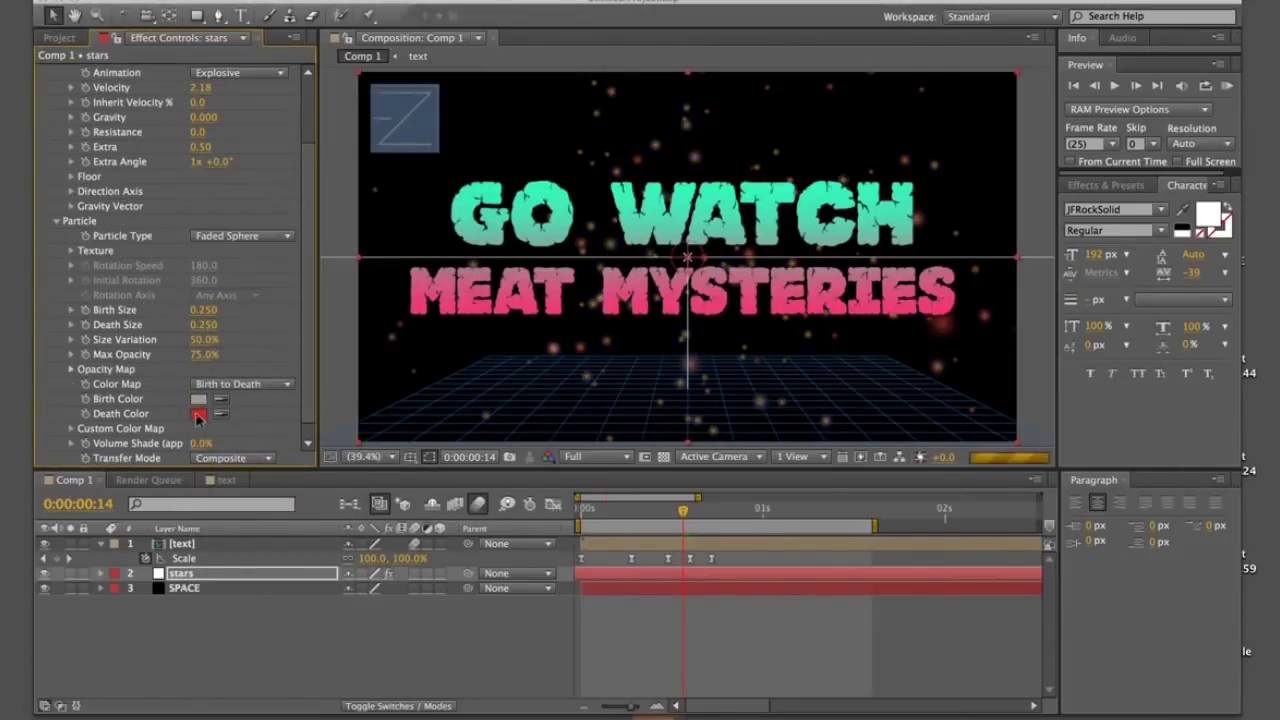
{"action": "left_click", "coordinate": [198, 414]}
{"action": "left_click", "coordinate": [83, 143]}
{"action": "key", "text": "Return"}
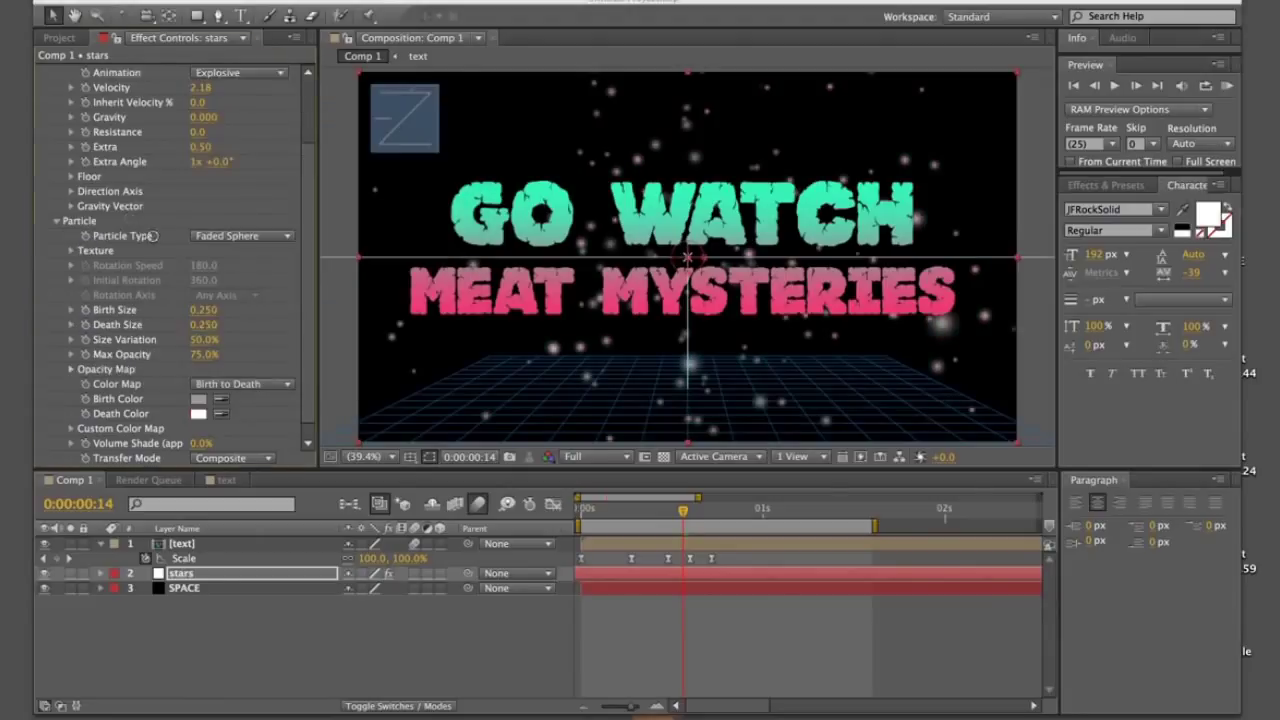
Set particle Birth Size to 0.020 and Death Size to 0.100.
{"action": "left_click", "coordinate": [203, 296]}
{"action": "key", "text": "BackSpace"}
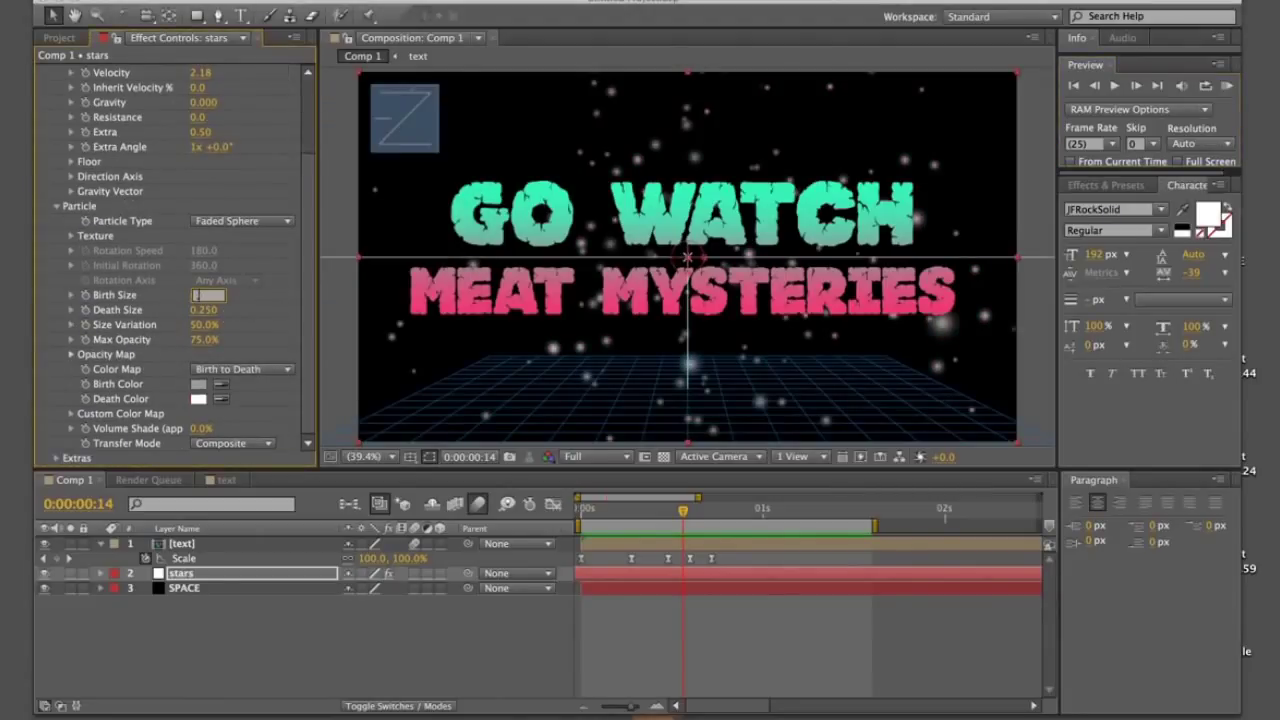
{"action": "type", "text": ".02"}
{"action": "key", "text": "Tab"}
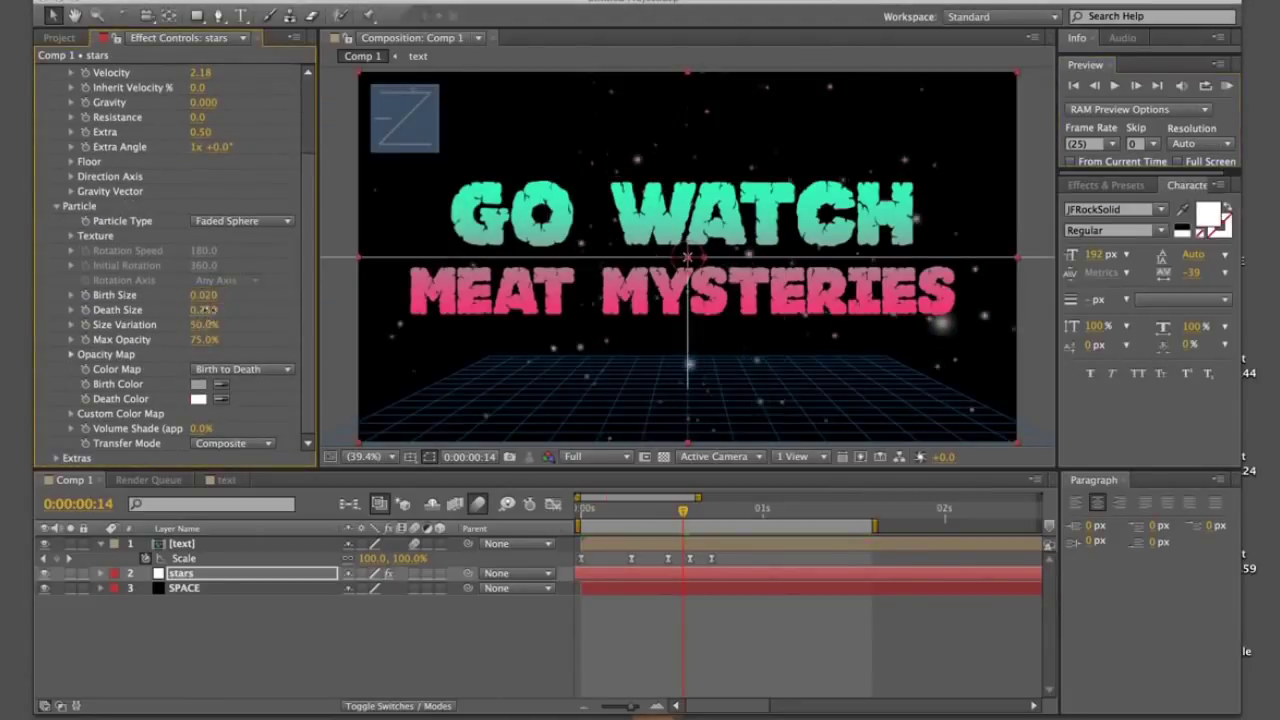
{"action": "key", "text": "BackSpace"}
{"action": "type", "text": ".1"}
{"action": "key", "text": "Return"}
{"action": "scroll", "coordinate": [197, 310], "scroll_direction": "up", "scroll_amount": 3}
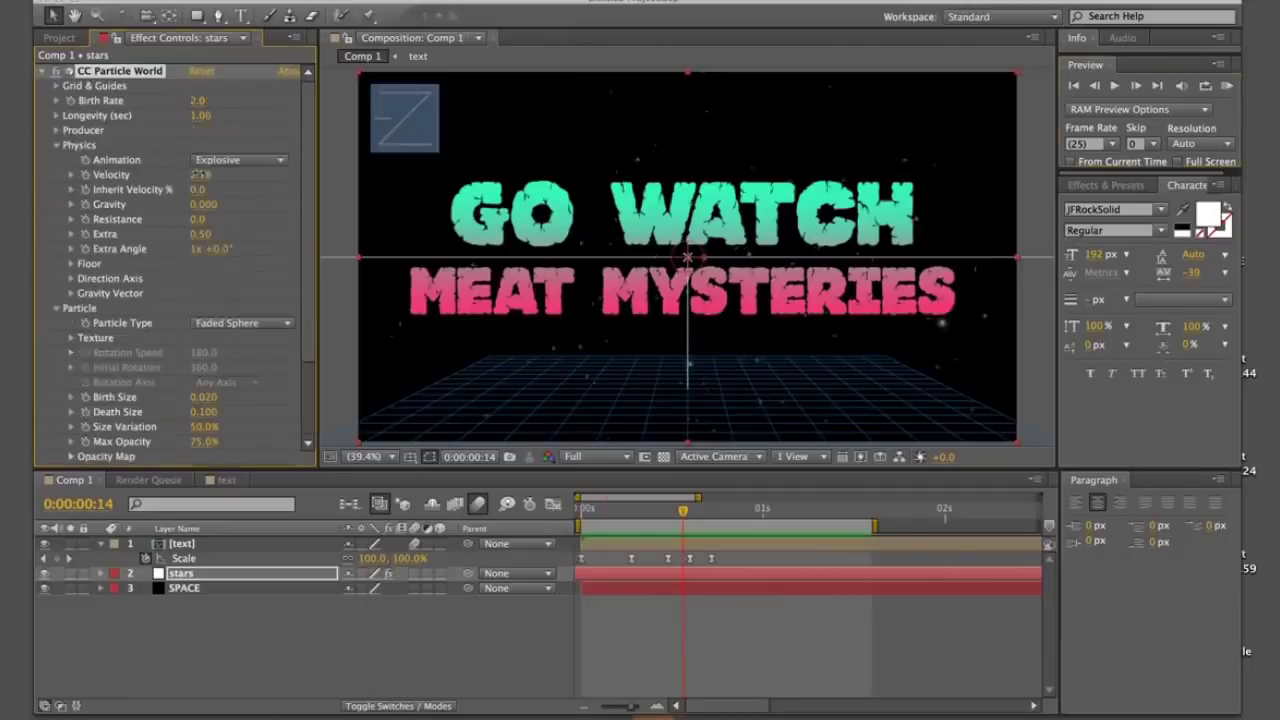
Set Velocity to 7.98, Birth Rate to 41.1, Longevity to 0.40, then preview the starfield.
{"action": "left_click_drag", "start_coordinate": [200, 174], "coordinate": [230, 174]}
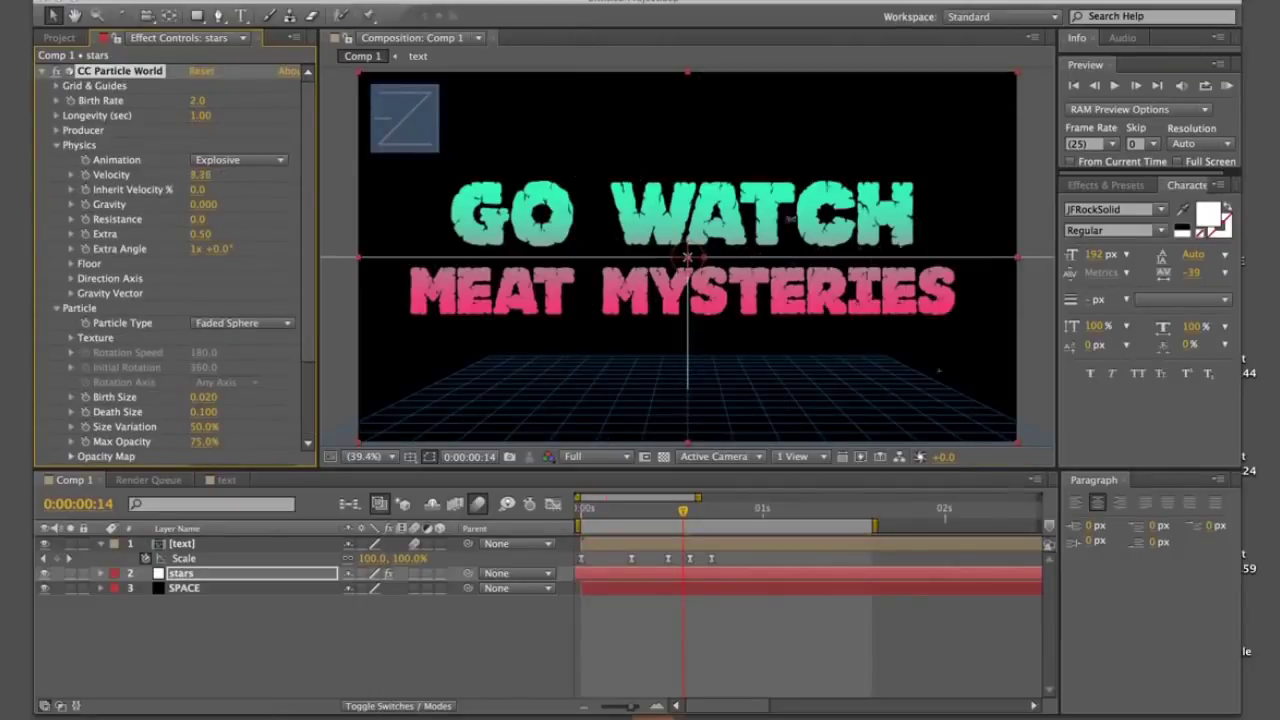
{"action": "left_click", "coordinate": [414, 573]}
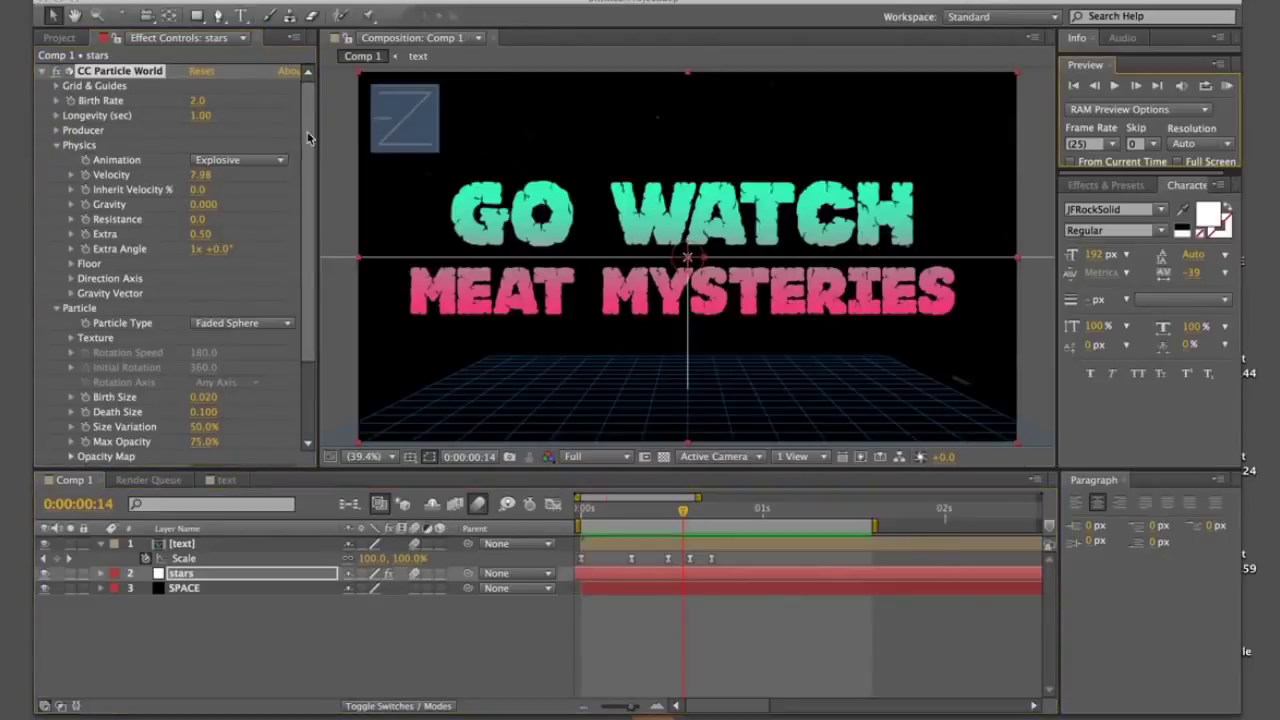
{"action": "left_click_drag", "start_coordinate": [197, 100], "coordinate": [245, 100]}
{"action": "left_click_drag", "start_coordinate": [476, 88], "coordinate": [533, 95]}
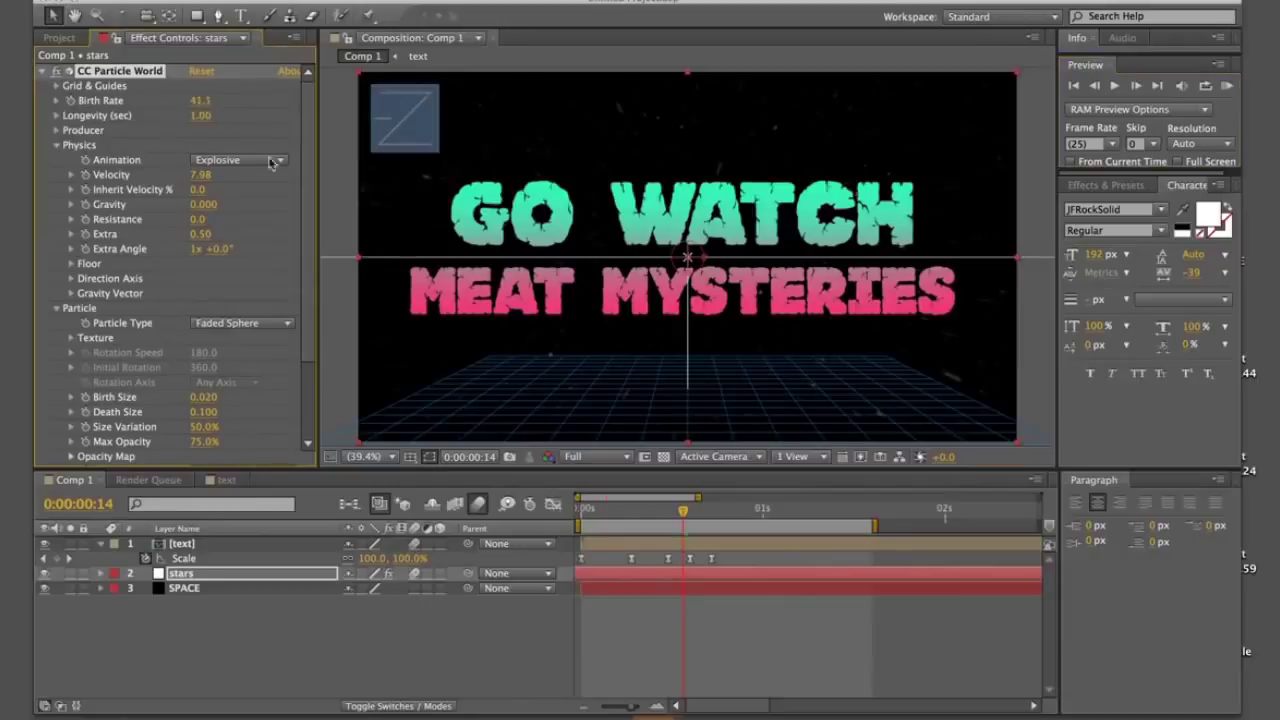
{"action": "left_click", "coordinate": [198, 116]}
{"action": "type", "text": ".4"}
{"action": "left_click", "coordinate": [1227, 86]}
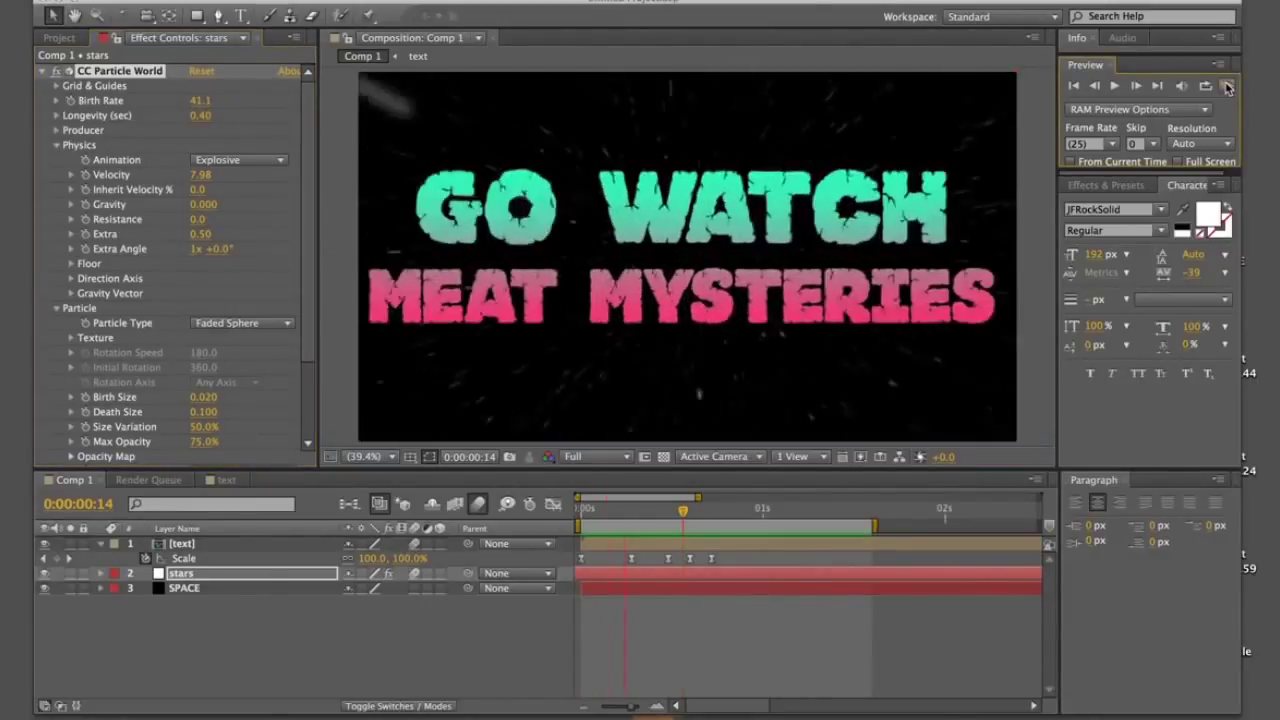